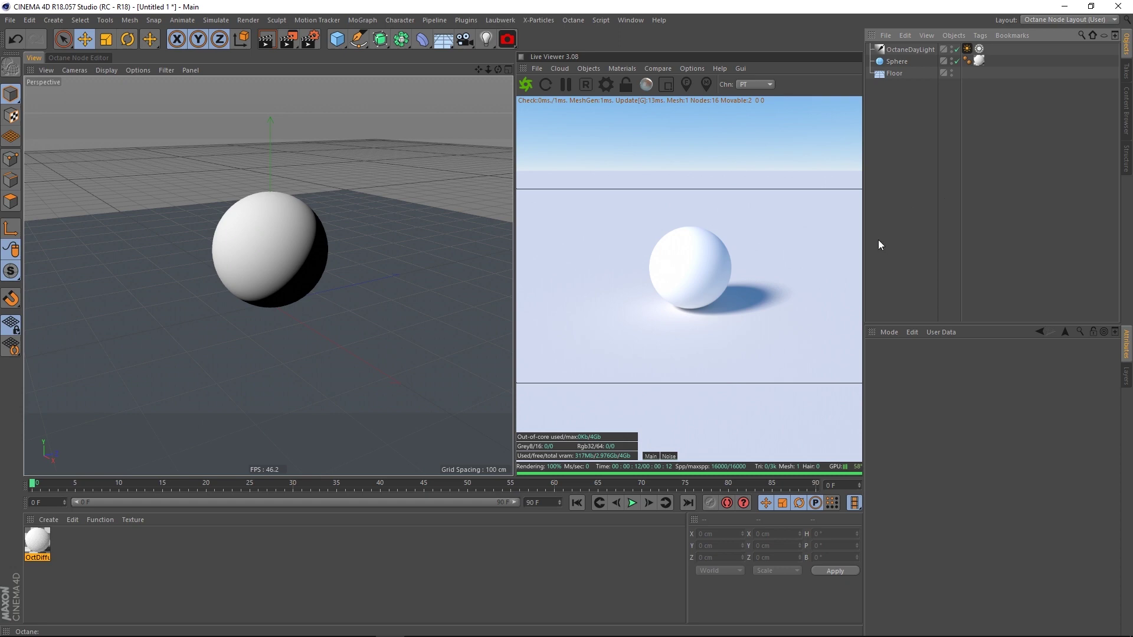
Step: Inspect the Floor, Sphere and OctaneDayLight sky and sun settings, then bring up the Octane Node Editor
click(890, 78)
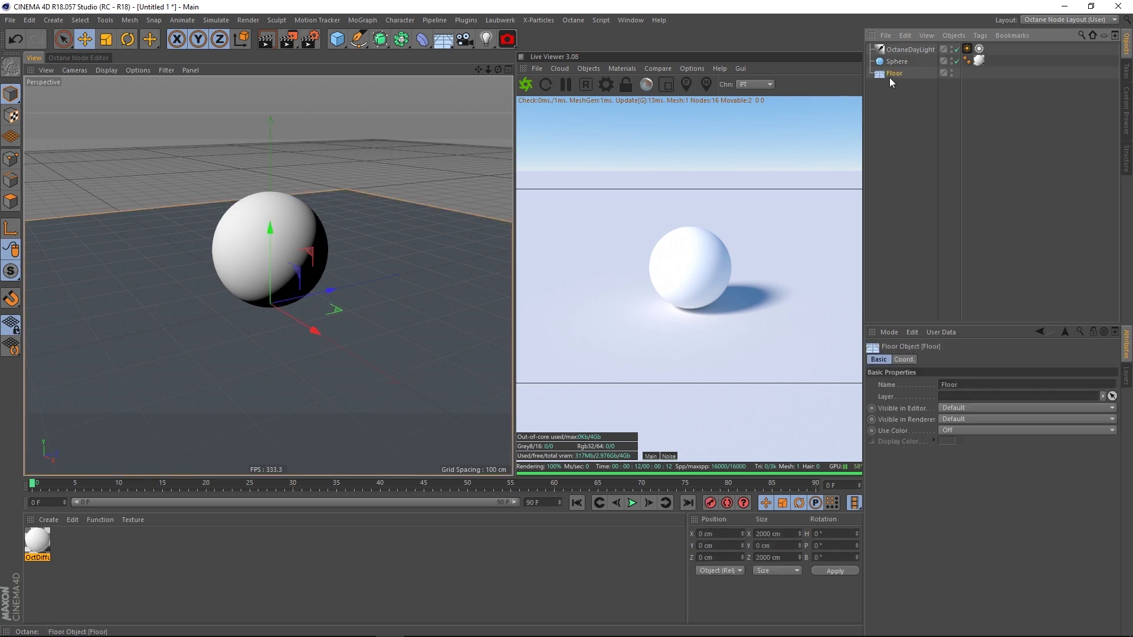
click(895, 60)
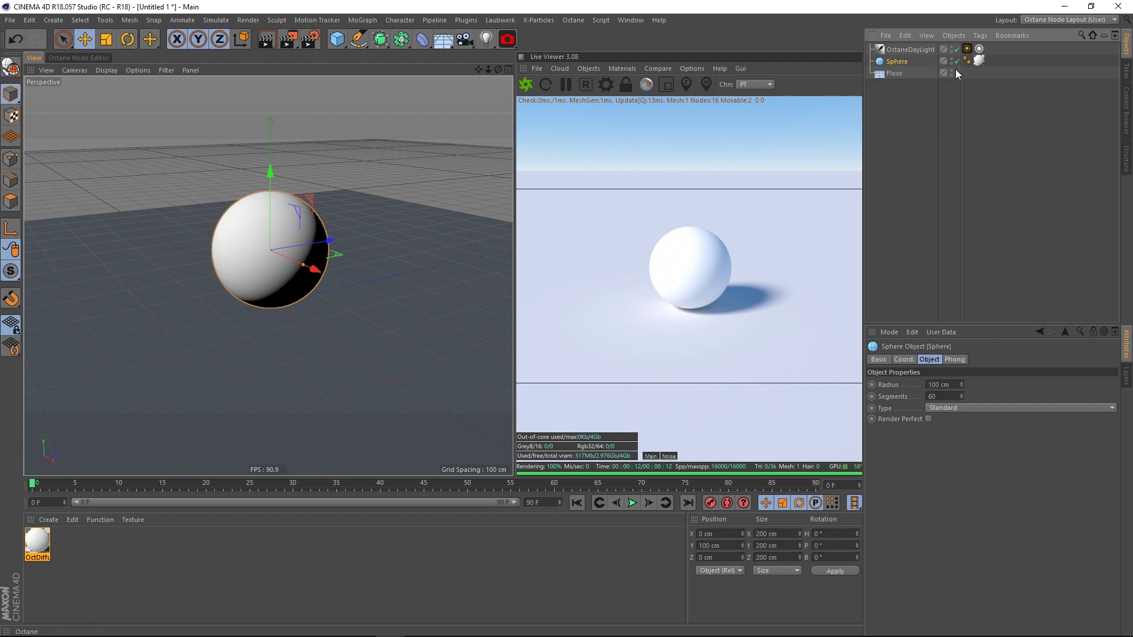
click(909, 49)
click(967, 49)
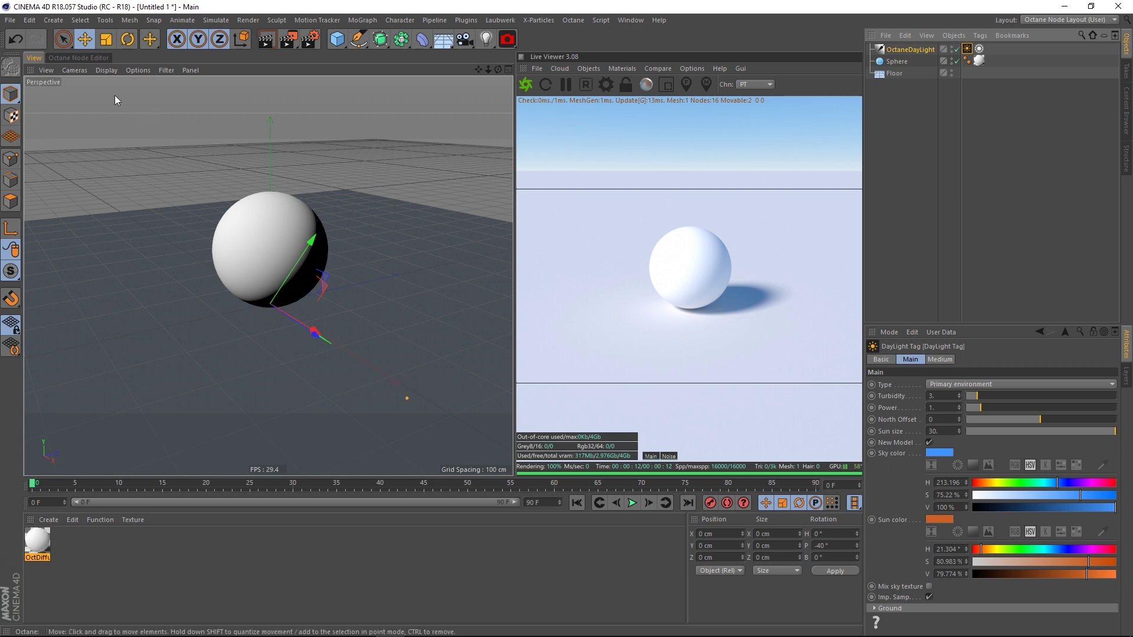
click(86, 57)
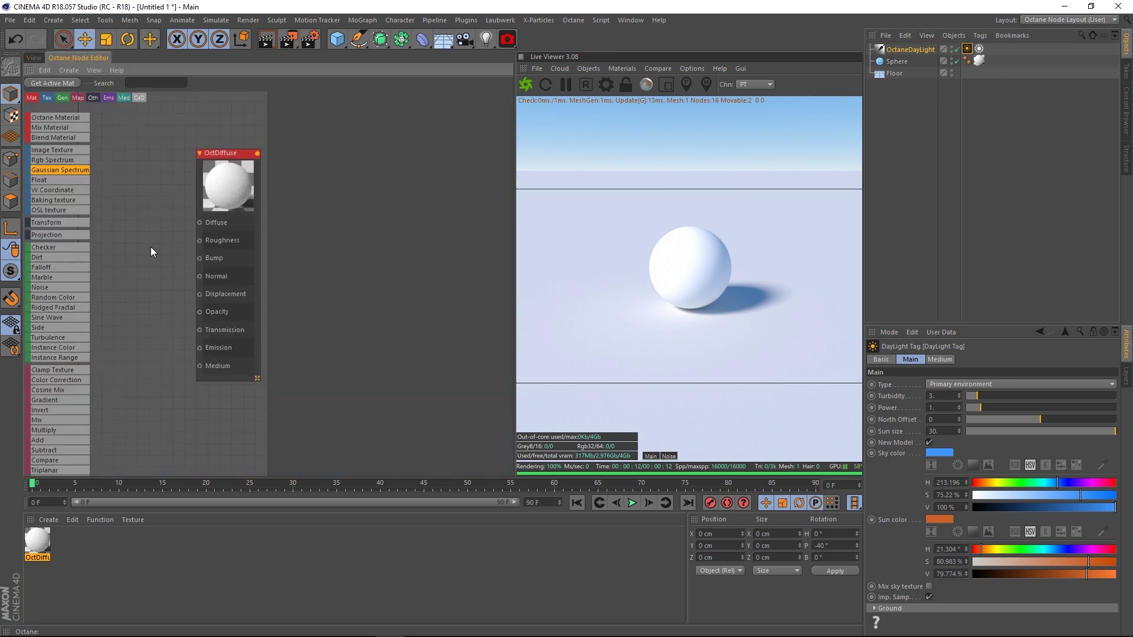
Step: Add two Gaussian Spectrum nodes, one from the node list and one via the Textures menu
scroll(154, 247, up, 1)
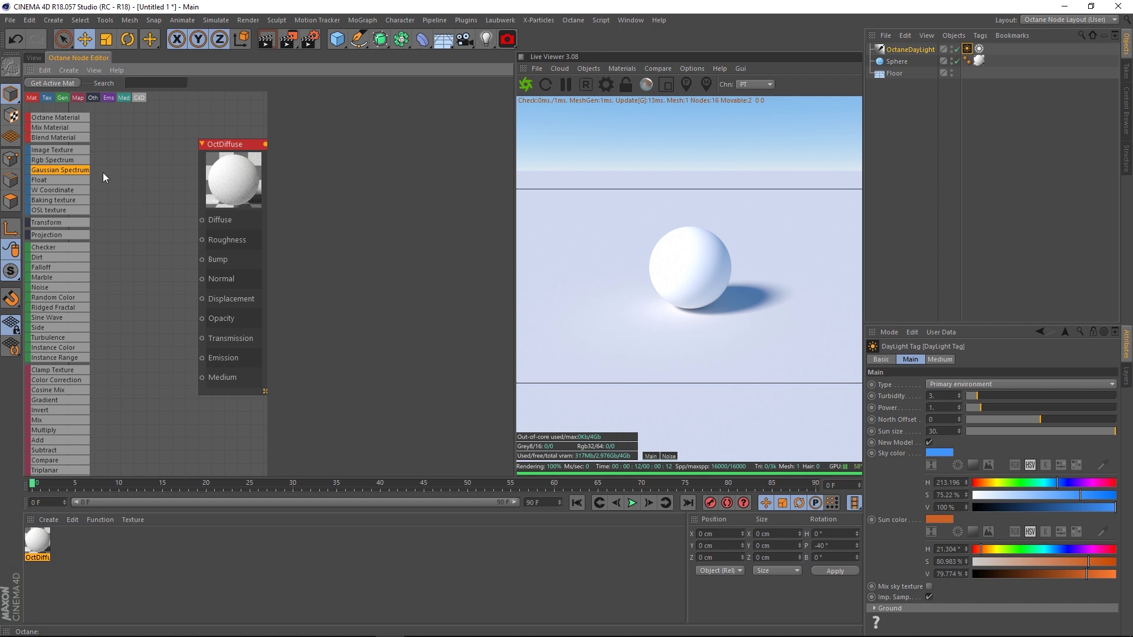
scroll(62, 189, up, 2)
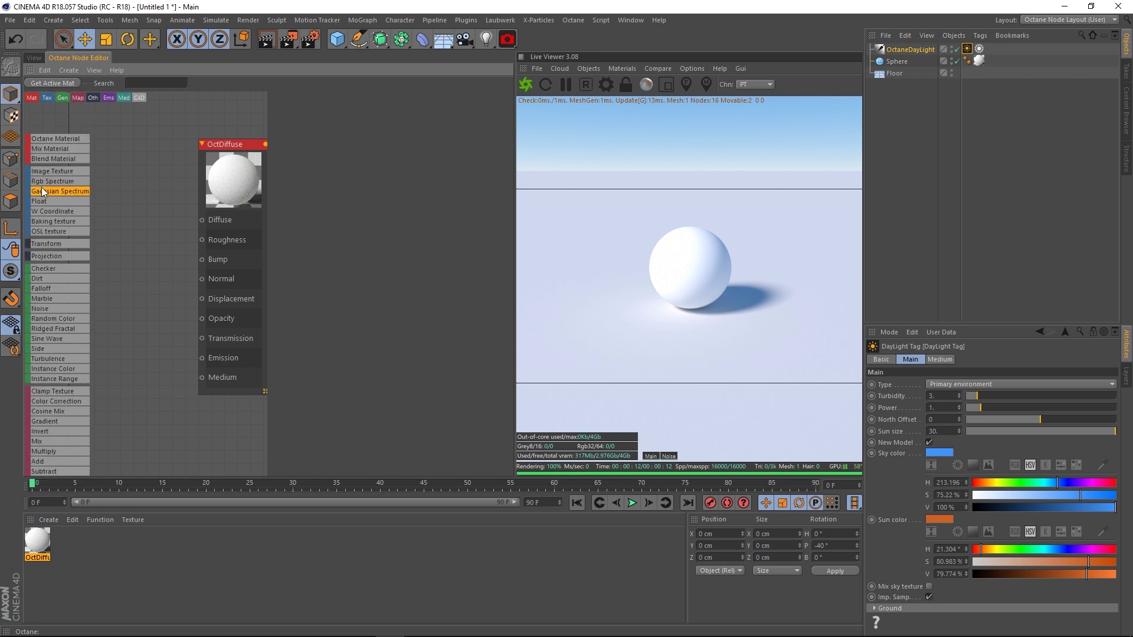
click(47, 98)
mouse_move(60, 192)
mouse_down()
mouse_move(158, 204)
mouse_move(138, 214)
mouse_up()
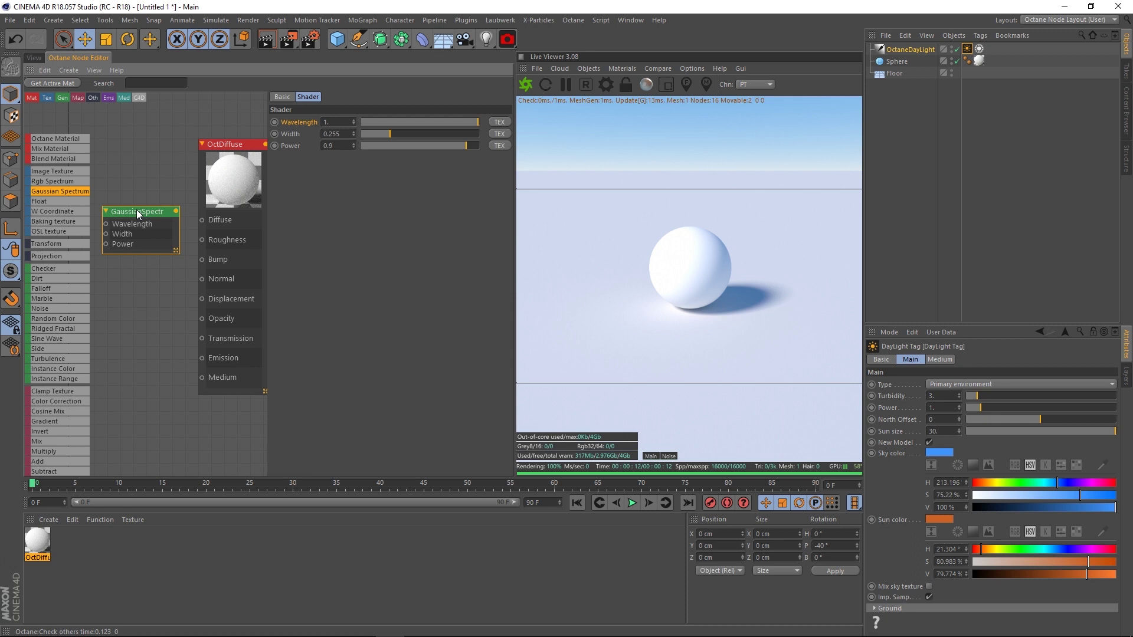
right_click(128, 171)
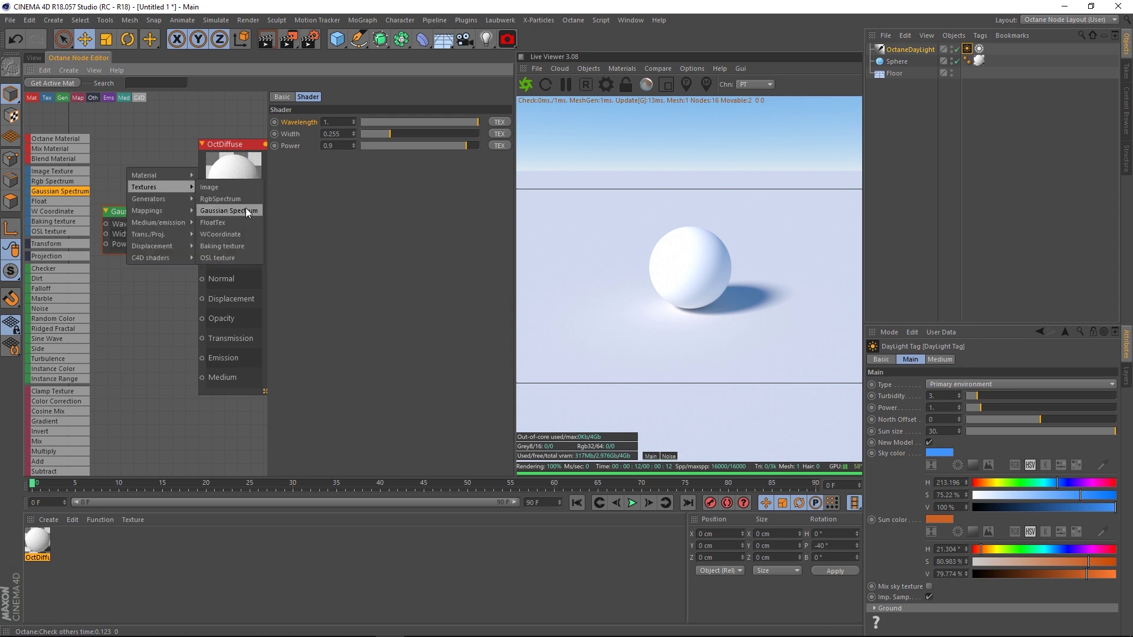
click(248, 210)
drag(177, 177, 157, 175)
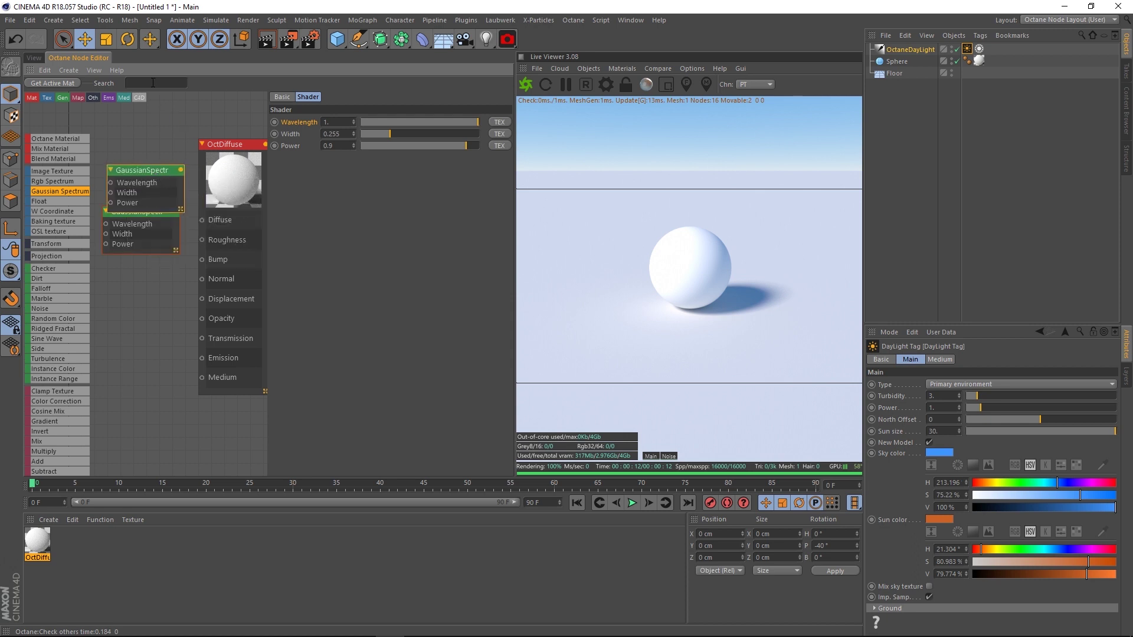
Step: Search 'Gaus' and drop a third Gaussian Spectrum node into the graph
text(Ga)
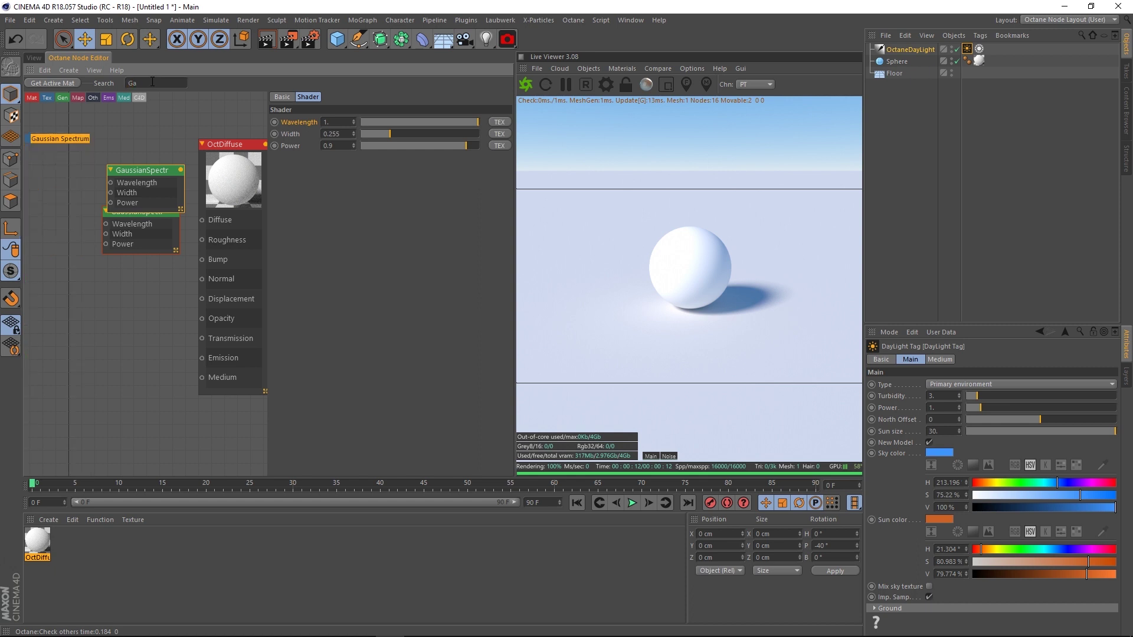
text(us)
drag(59, 100, 61, 163)
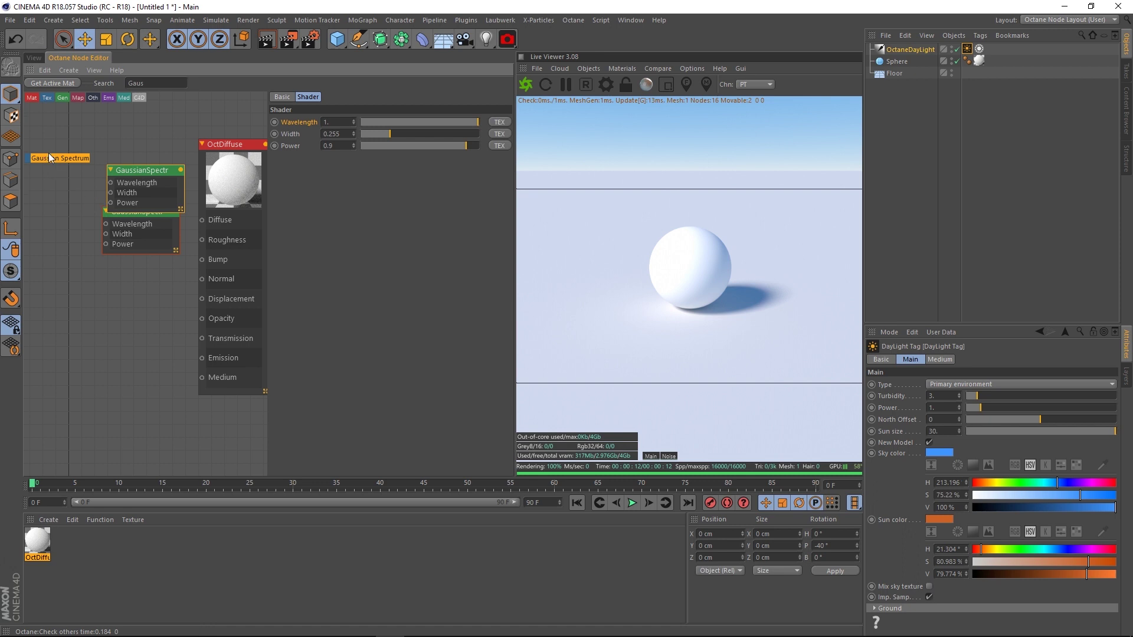
drag(53, 158, 118, 146)
double_click(142, 83)
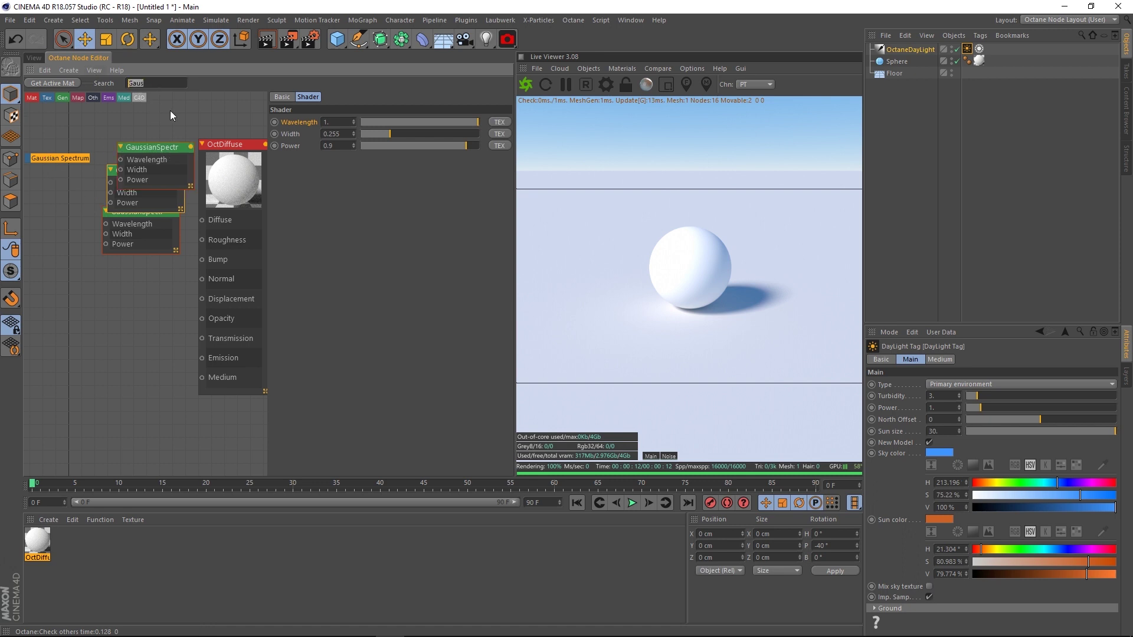
Step: Delete the extra Gaussian Spectrum nodes and restart the live render
key(Delete)
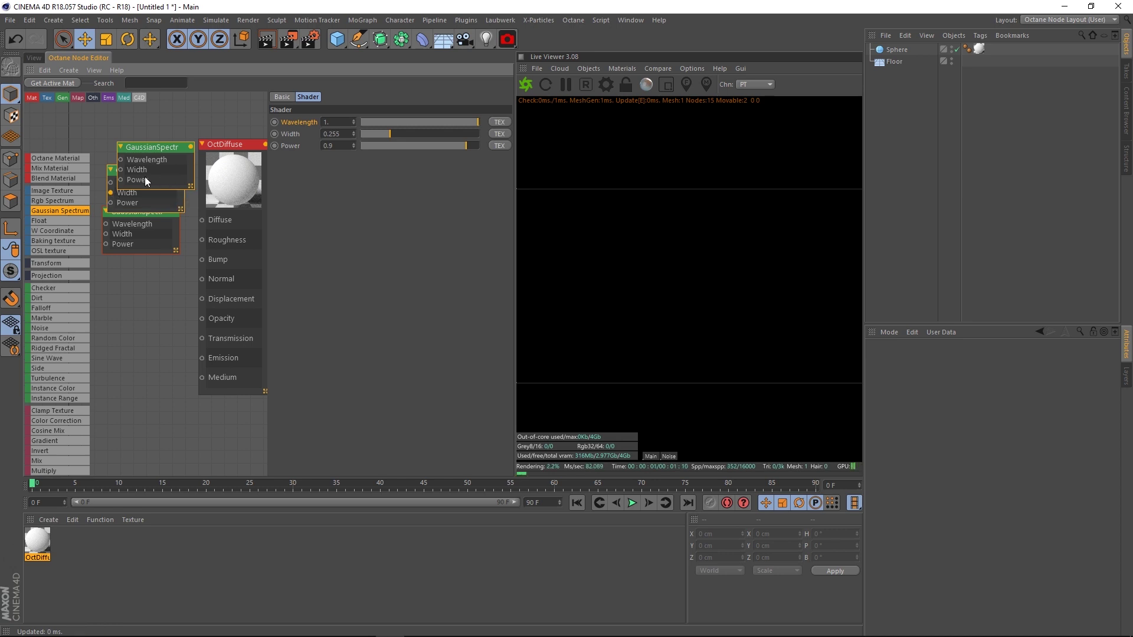
key(Delete)
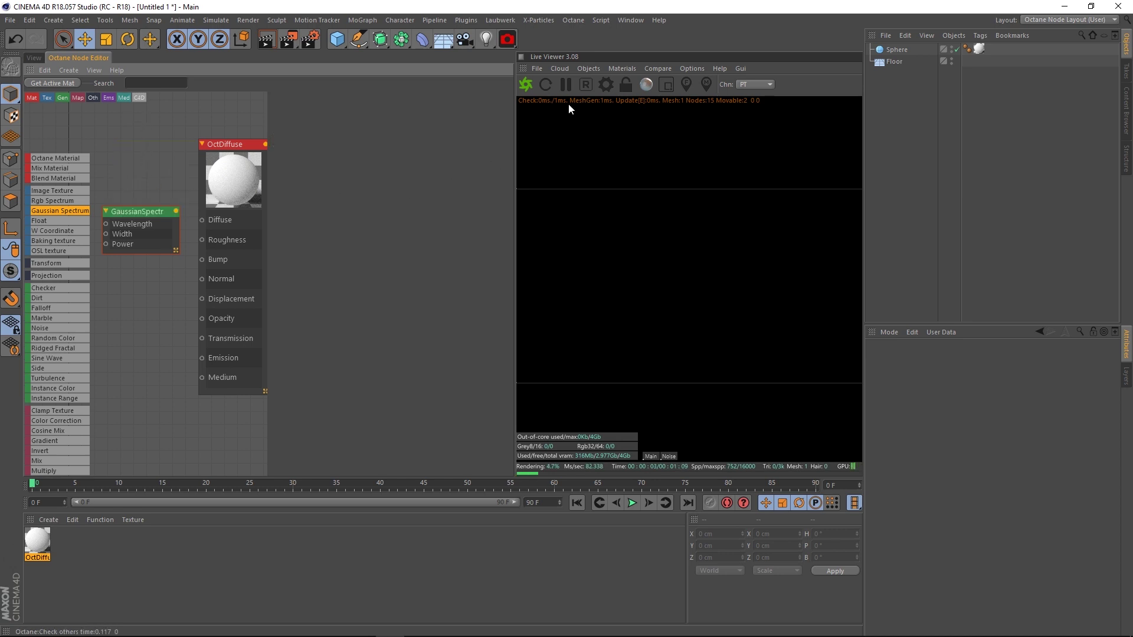
click(522, 86)
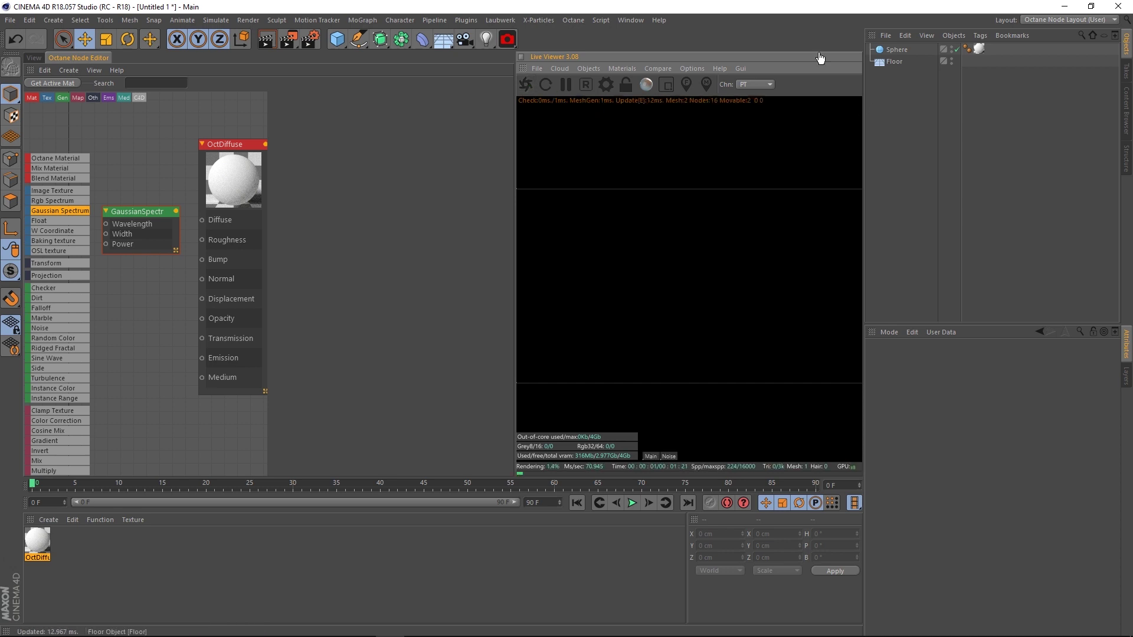
Step: Re-add the Octane Daylight and restart the Live Viewer so the sphere renders lit
click(905, 137)
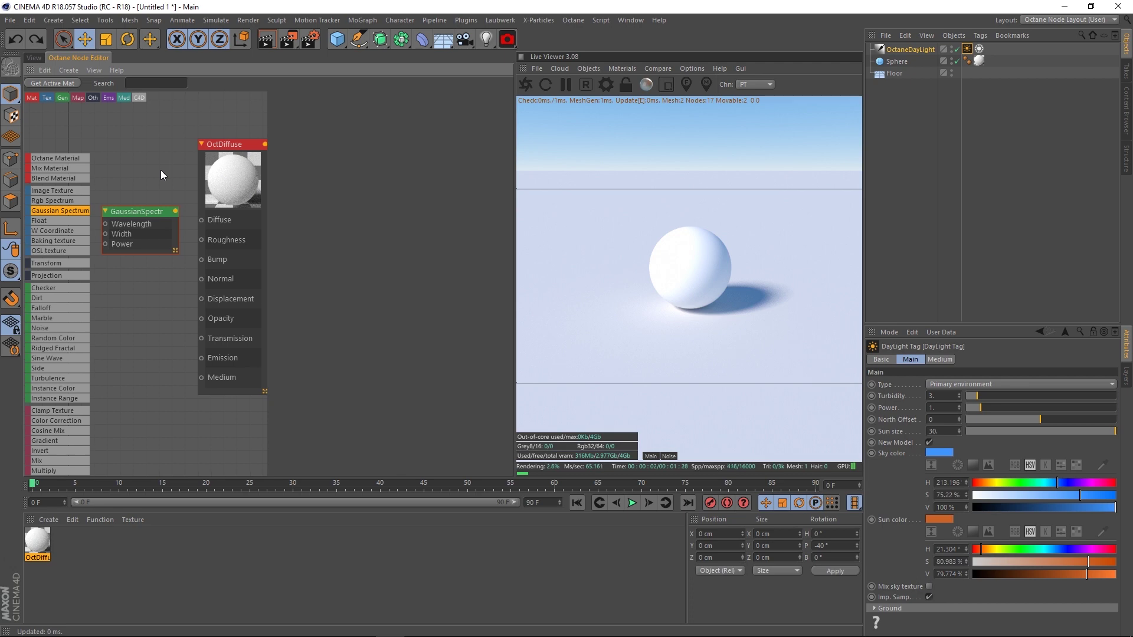
click(686, 275)
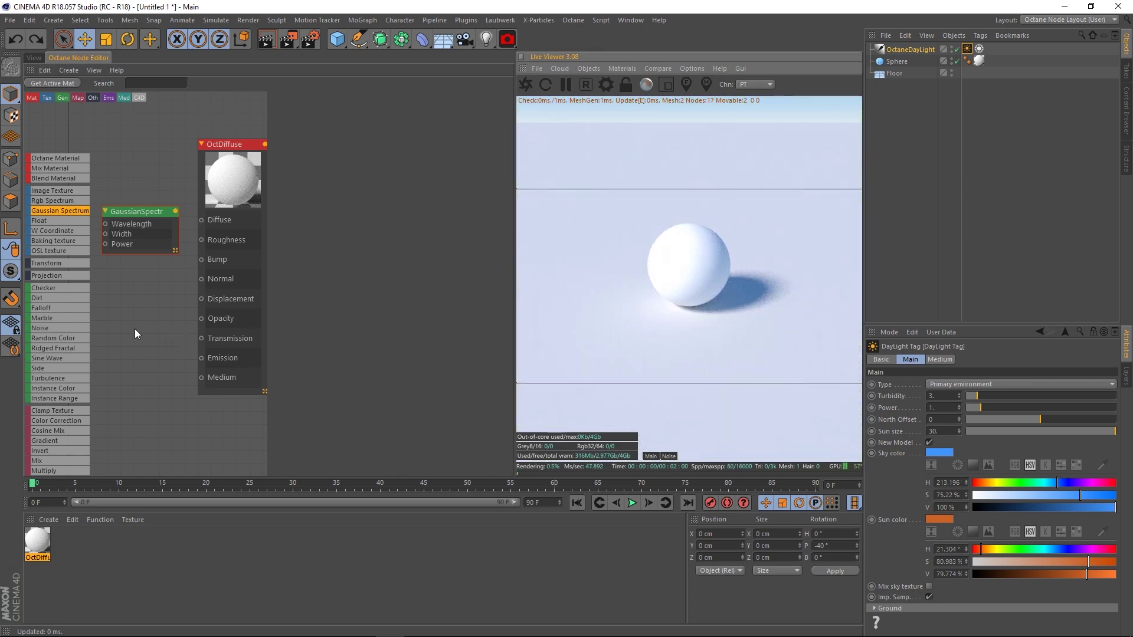
middle_drag(135, 334, 140, 351)
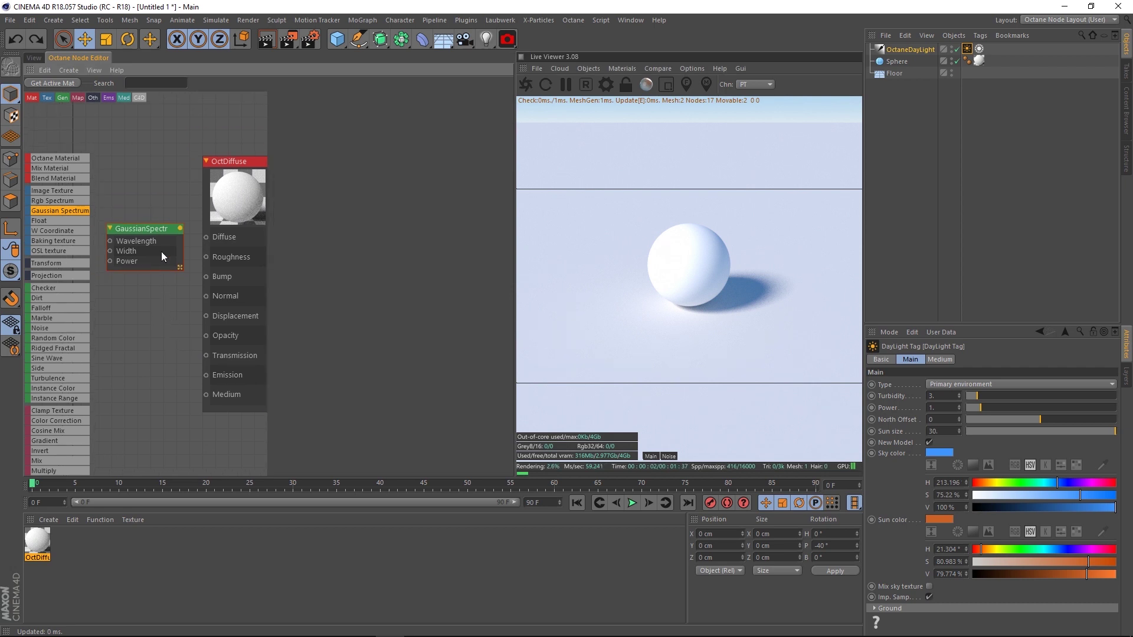
Step: Wire the Gaussian Spectrum output into the OctDiffuse Diffuse input, turning the sphere cream
drag(158, 230, 158, 236)
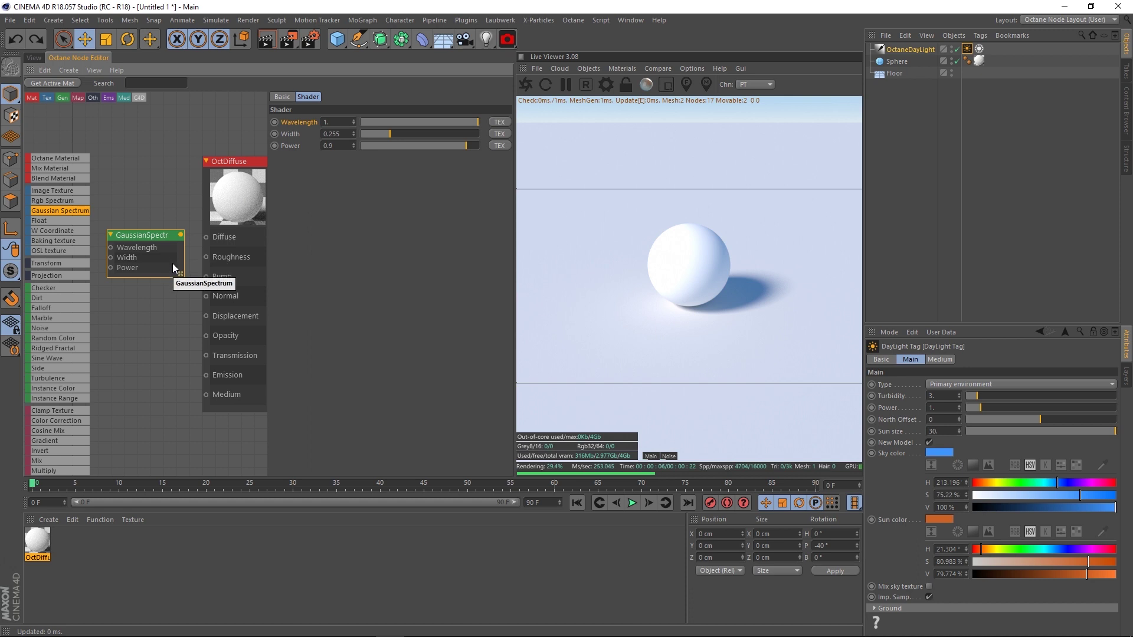
middle_drag(175, 268, 170, 275)
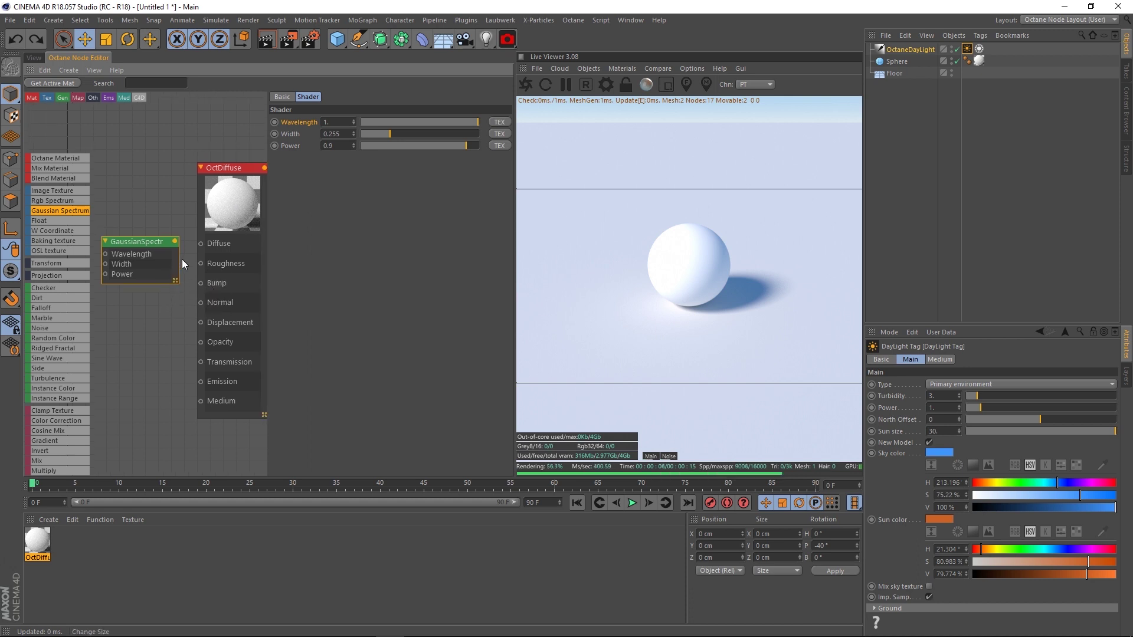
drag(175, 242, 204, 249)
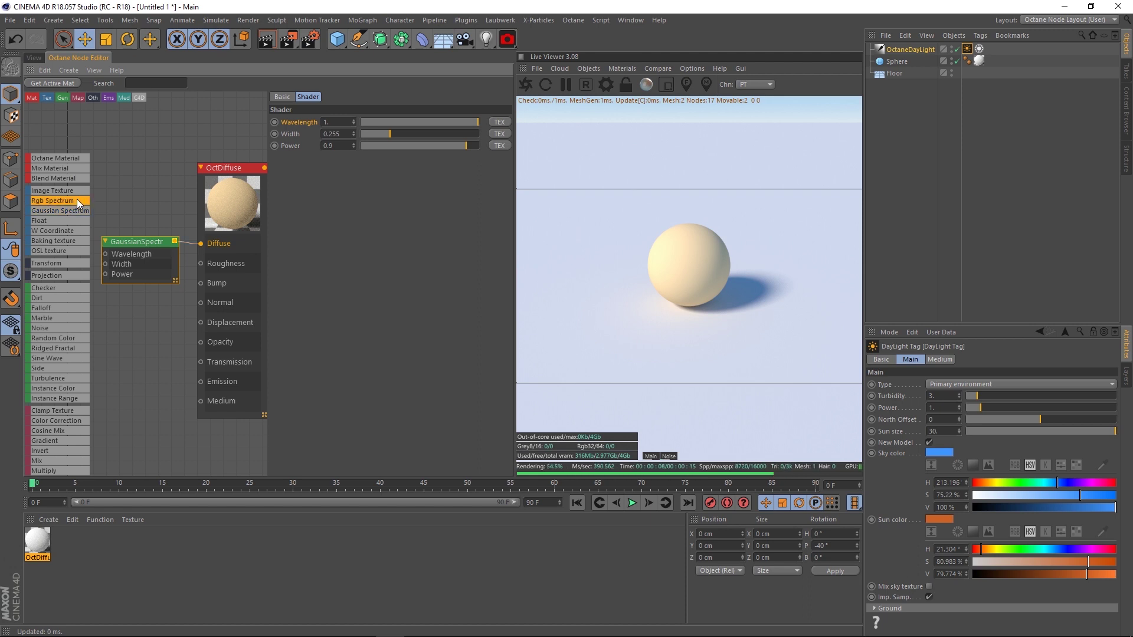
Step: Add an RgbSpectrum node, connect it to Diffuse, and set it to fully saturated green
drag(79, 203, 142, 201)
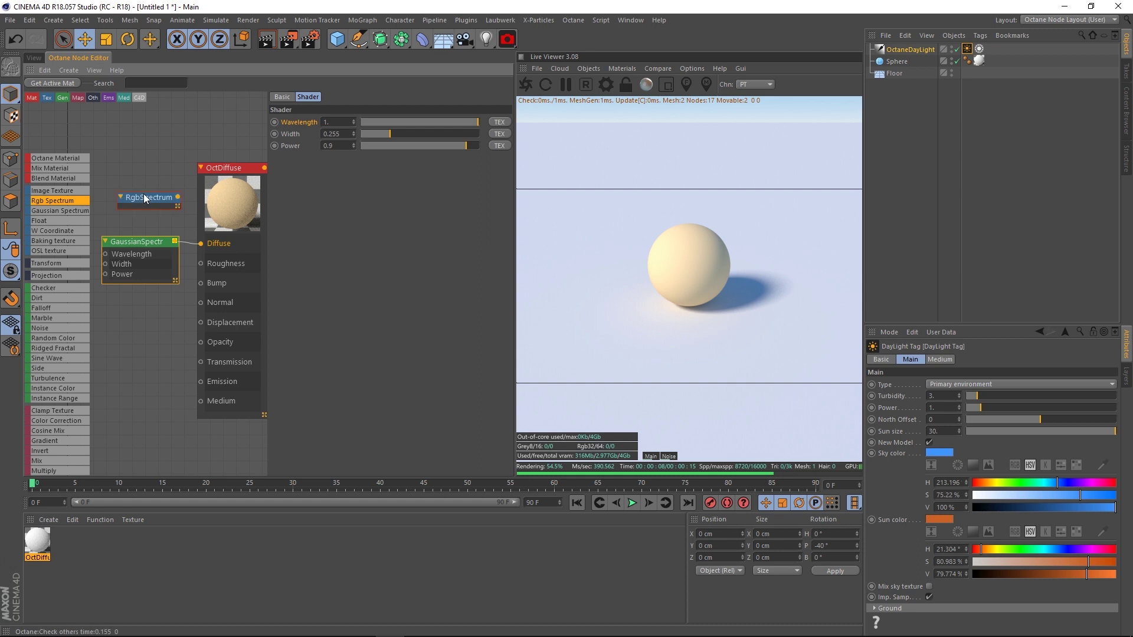
click(146, 200)
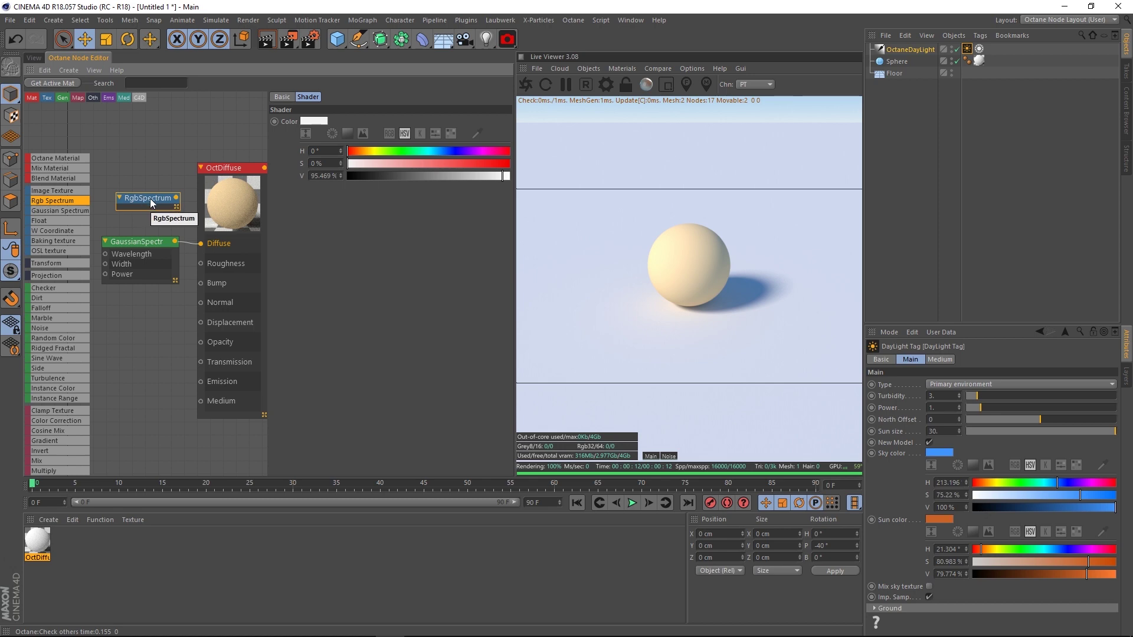
drag(163, 206, 147, 202)
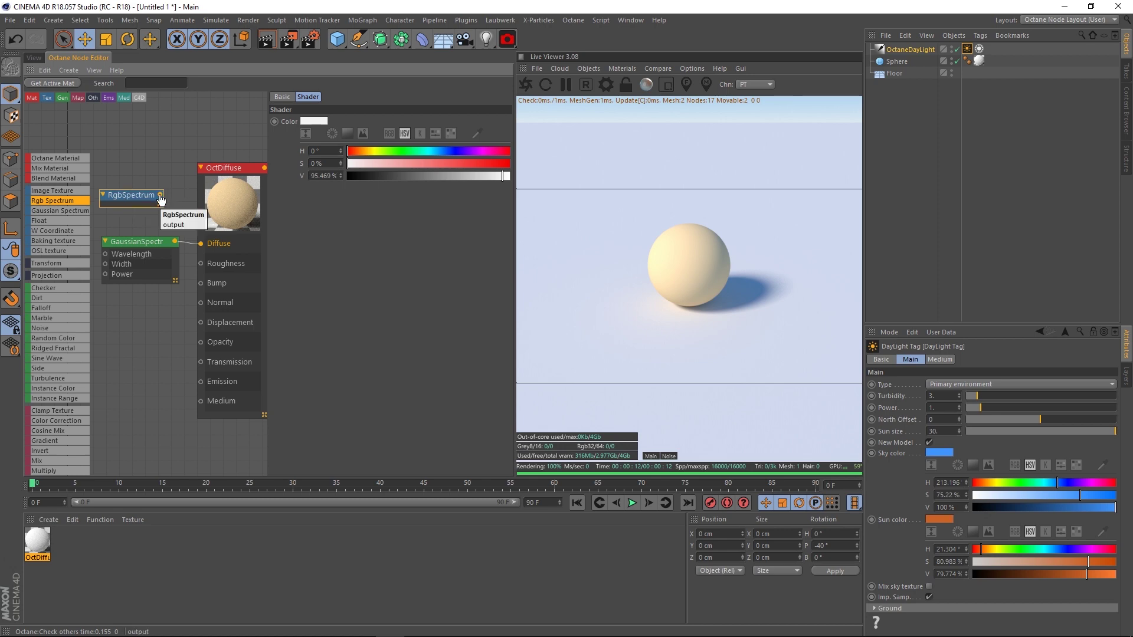
drag(160, 197, 201, 243)
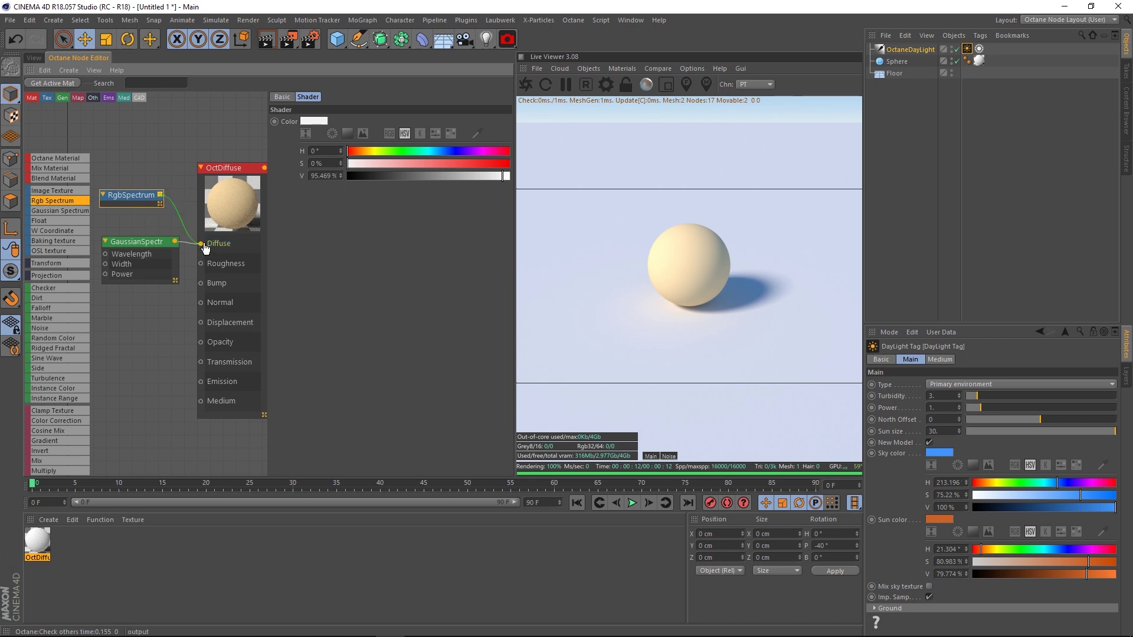
drag(136, 195, 138, 194)
mouse_move(405, 151)
mouse_down()
mouse_move(509, 163)
mouse_move(512, 177)
mouse_up()
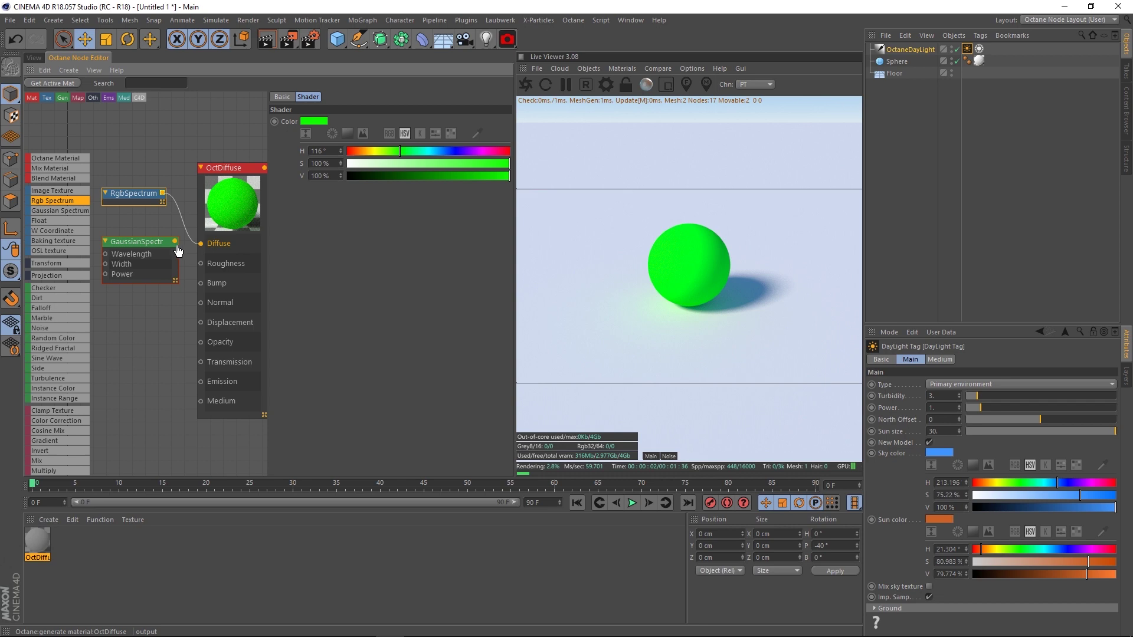
Step: Reconnect the Gaussian Spectrum to Diffuse and show its Wavelength, Width and Power settings
drag(175, 242, 202, 243)
click(152, 247)
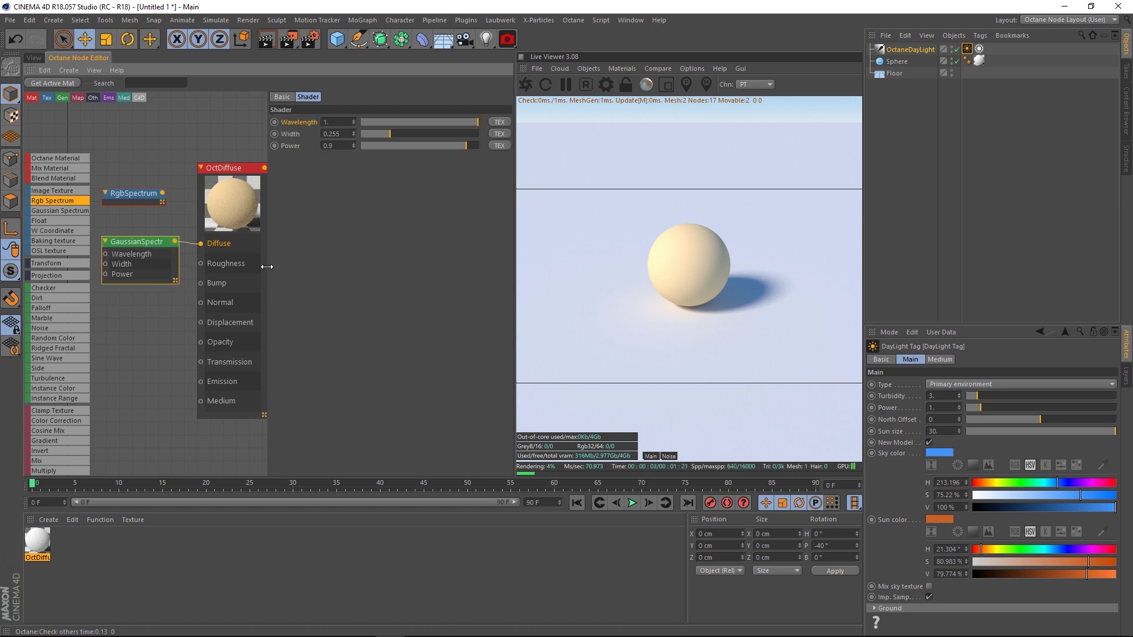
click(136, 195)
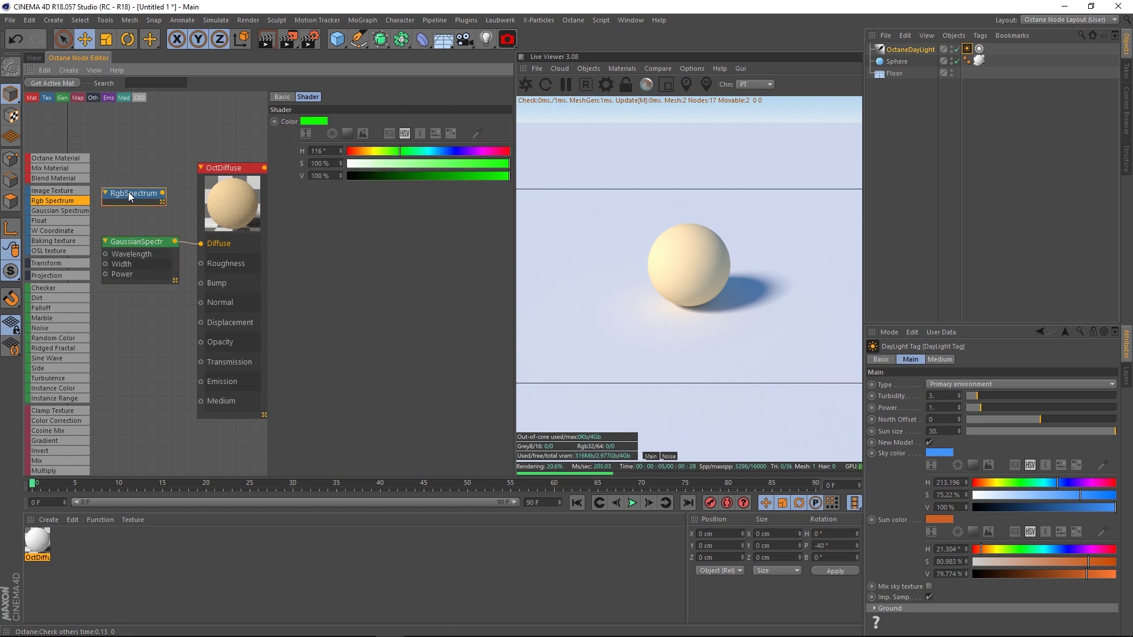
click(168, 245)
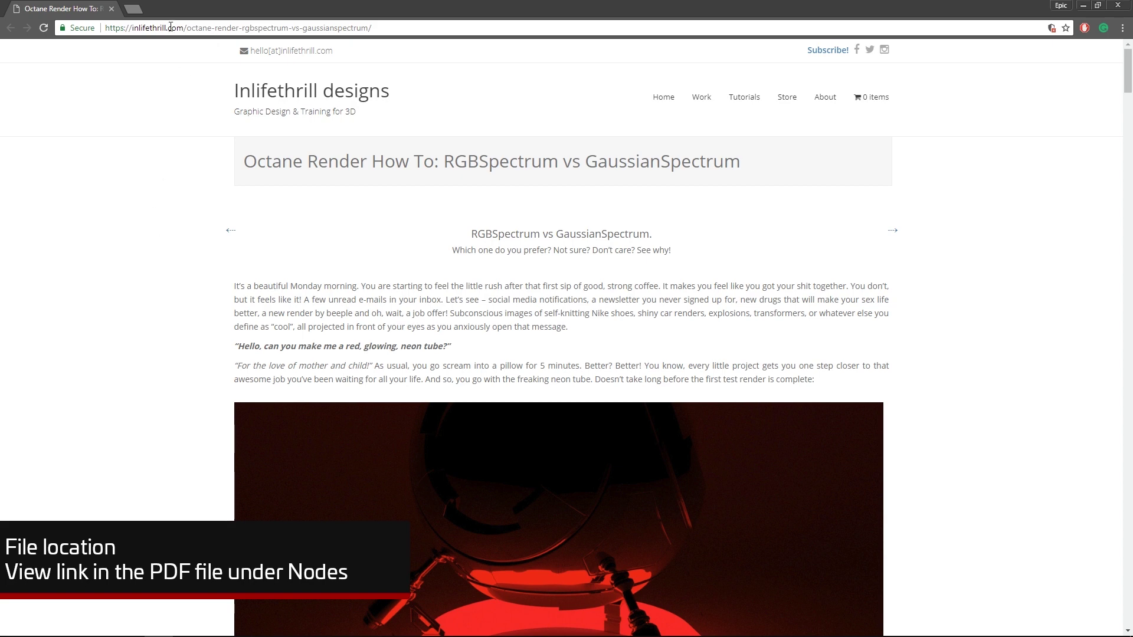
Step: Highlight the article's inlifethrill.com domain in the address bar, then return to the page
drag(183, 28, 132, 28)
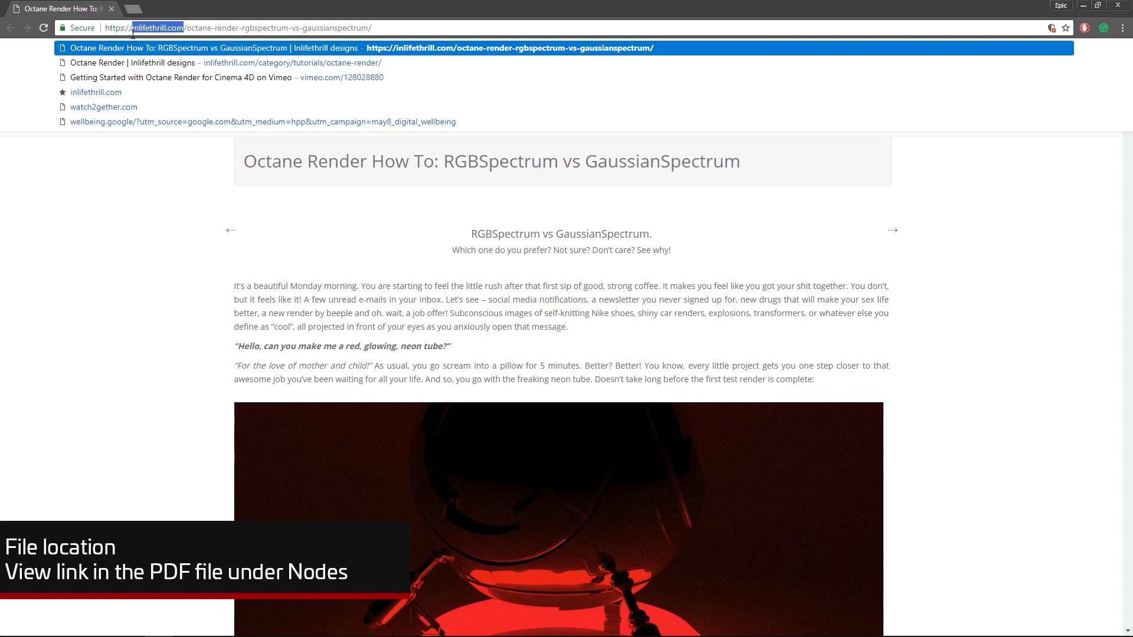
click(166, 183)
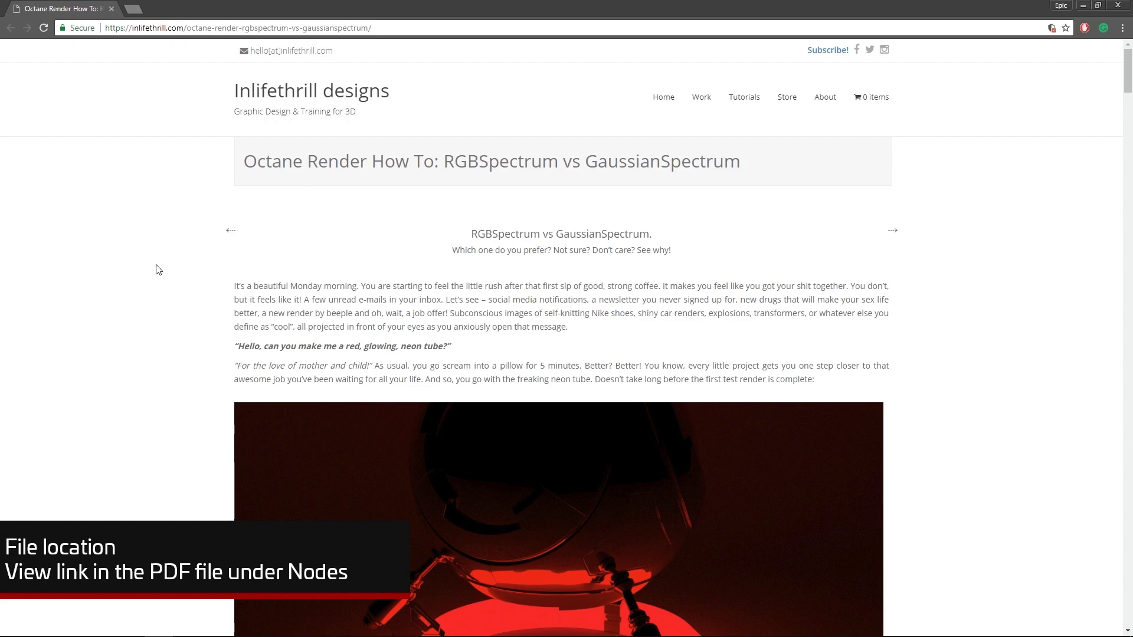
Step: Scroll the article down to the GaussianSpectrum explanation and its spectrum chart
scroll(185, 216, down, 12)
scroll(197, 220, down, 6)
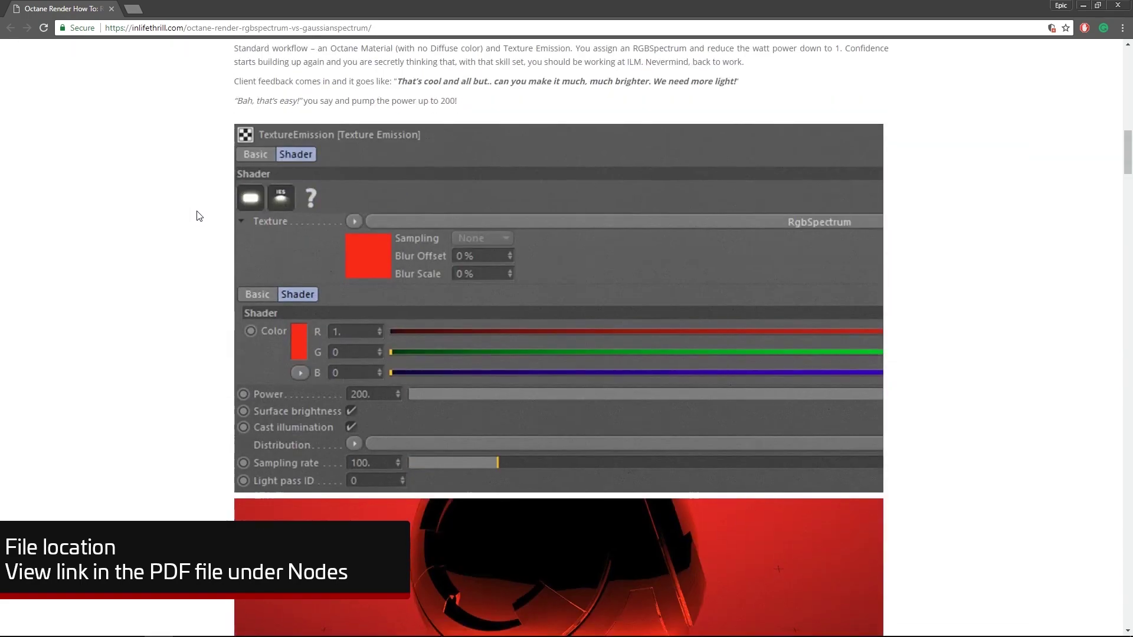
scroll(139, 187, down, 6)
scroll(154, 242, down, 7)
scroll(183, 257, down, 8)
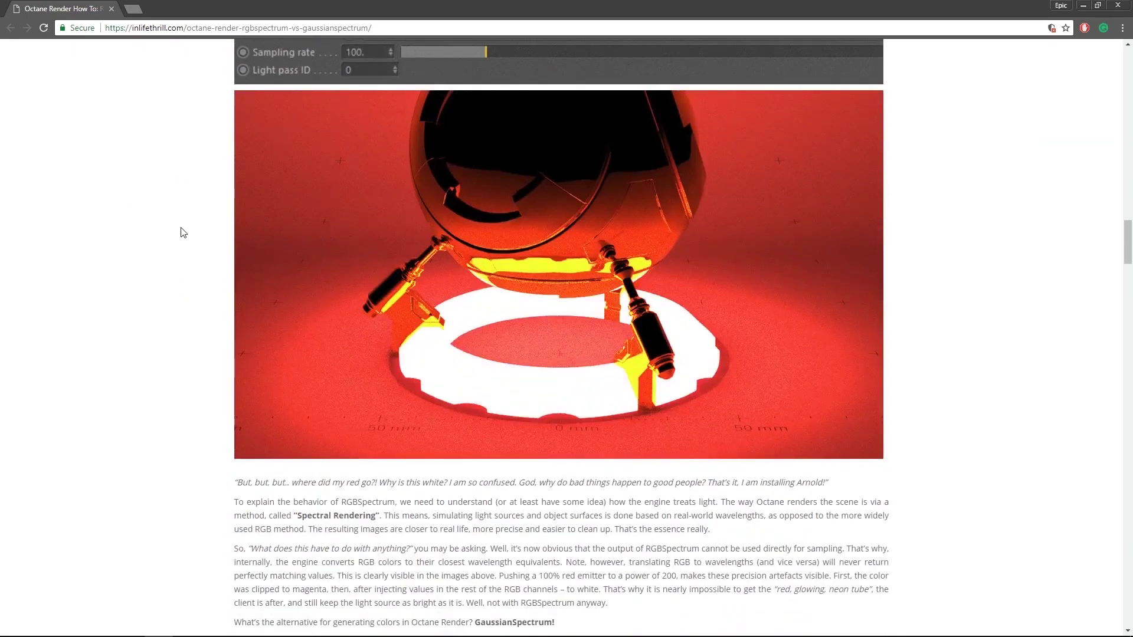
scroll(183, 232, down, 9)
scroll(180, 242, down, 6)
scroll(174, 263, up, 3)
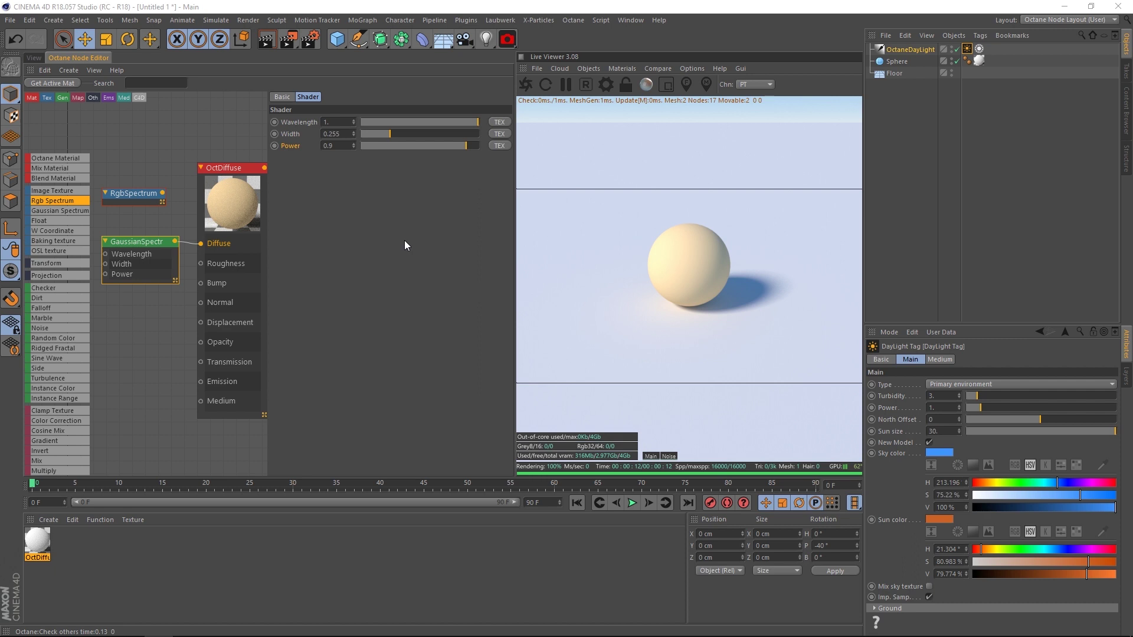
Step: Shift the RgbSpectrum node's hue from green (116°) to blue (about 214°)
click(144, 201)
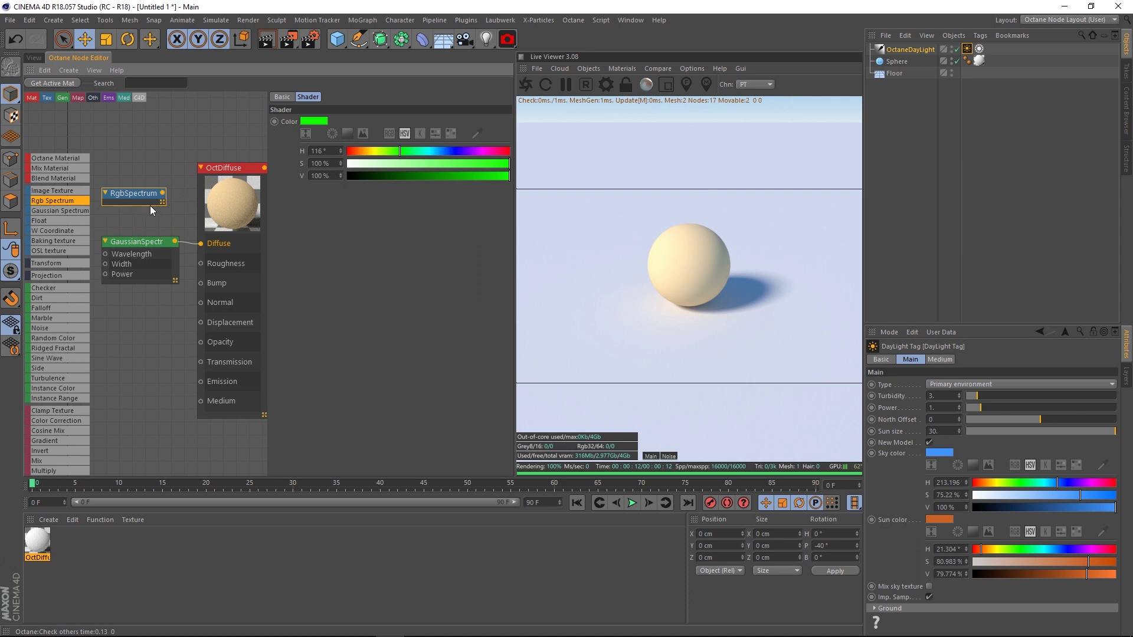
mouse_move(402, 155)
mouse_down()
mouse_move(376, 154)
mouse_move(446, 156)
mouse_up()
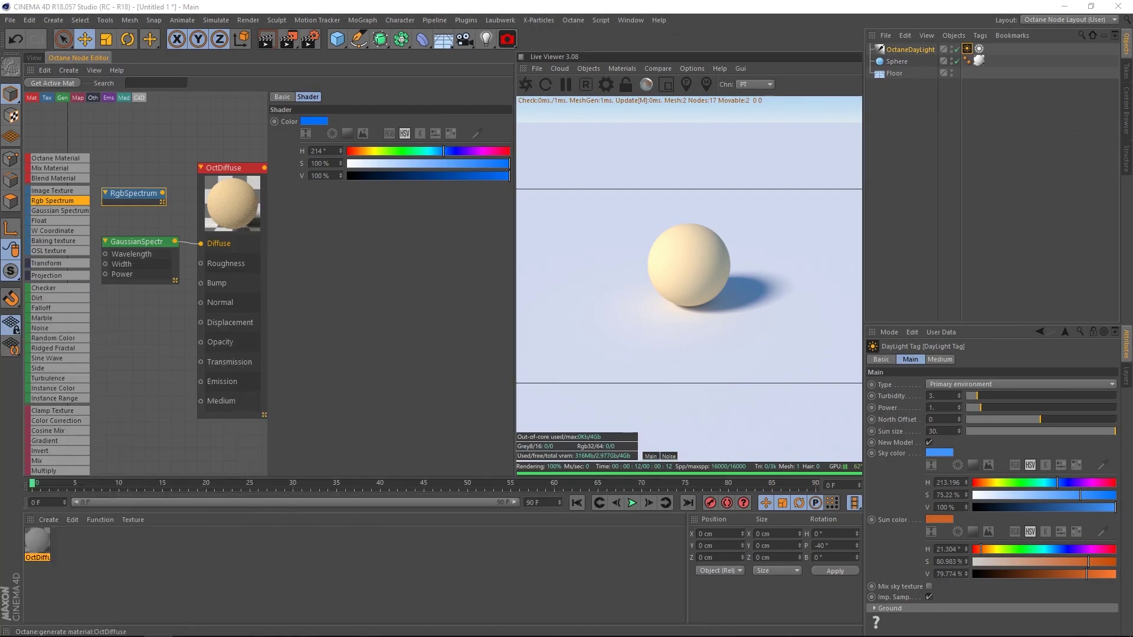
Step: Select the GaussianSpectr node to show its Wavelength, Width and Power again
click(136, 242)
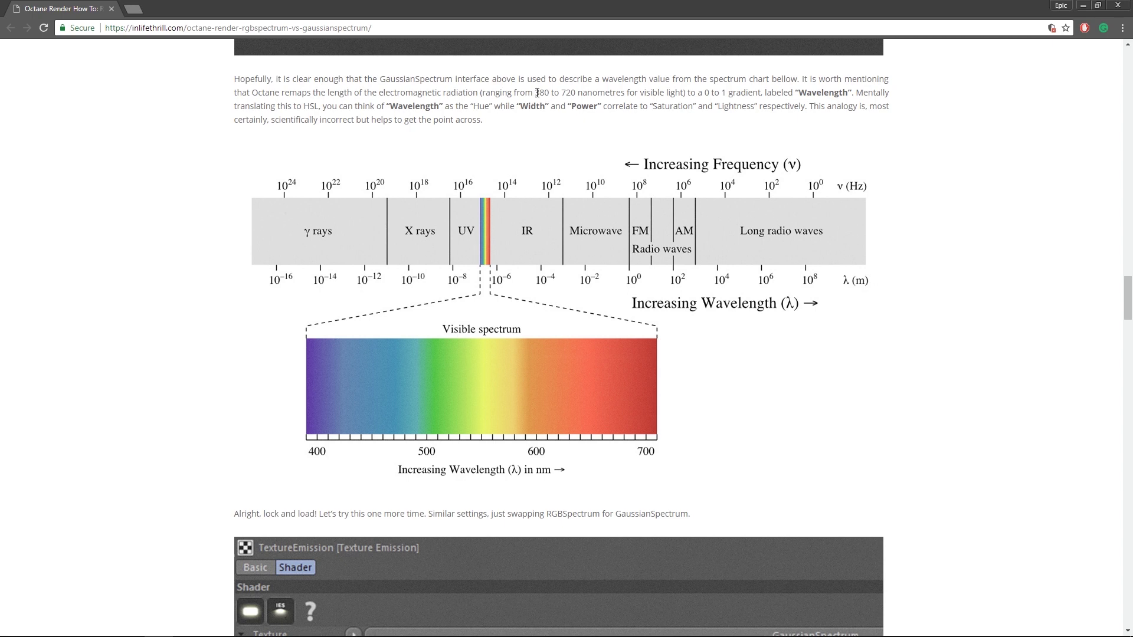
Step: Highlight the 720 nm limit, then scroll between the slider diagram and spectrum chart
drag(536, 92, 575, 92)
scroll(351, 378, up, 7)
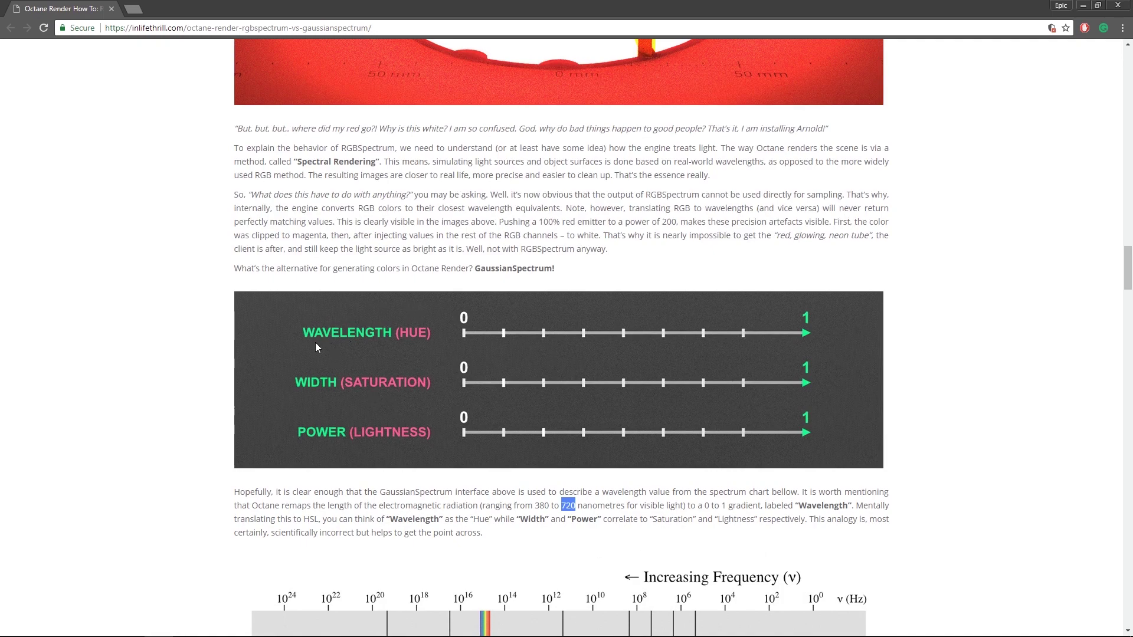
scroll(321, 317, down, 6)
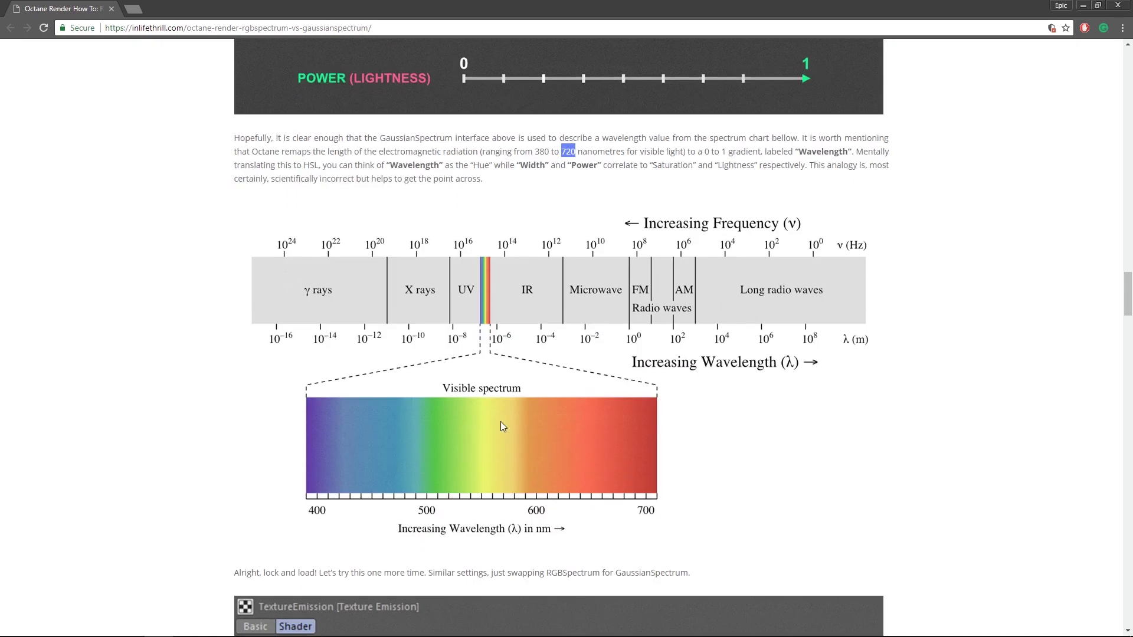
scroll(321, 266, up, 4)
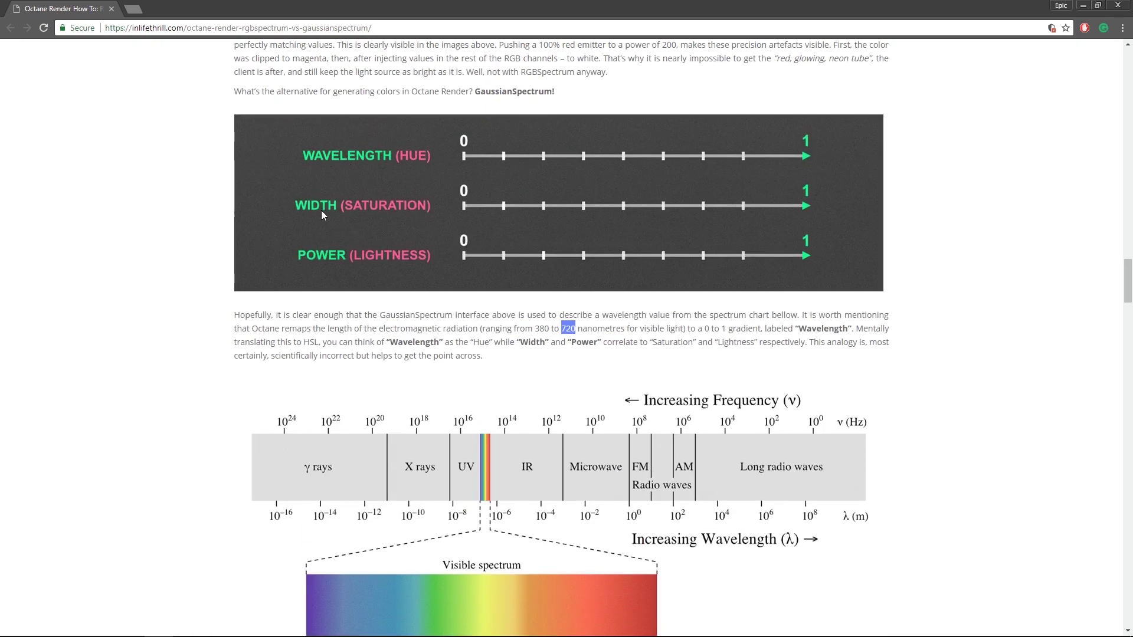
scroll(230, 205, down, 1)
scroll(229, 207, down, 5)
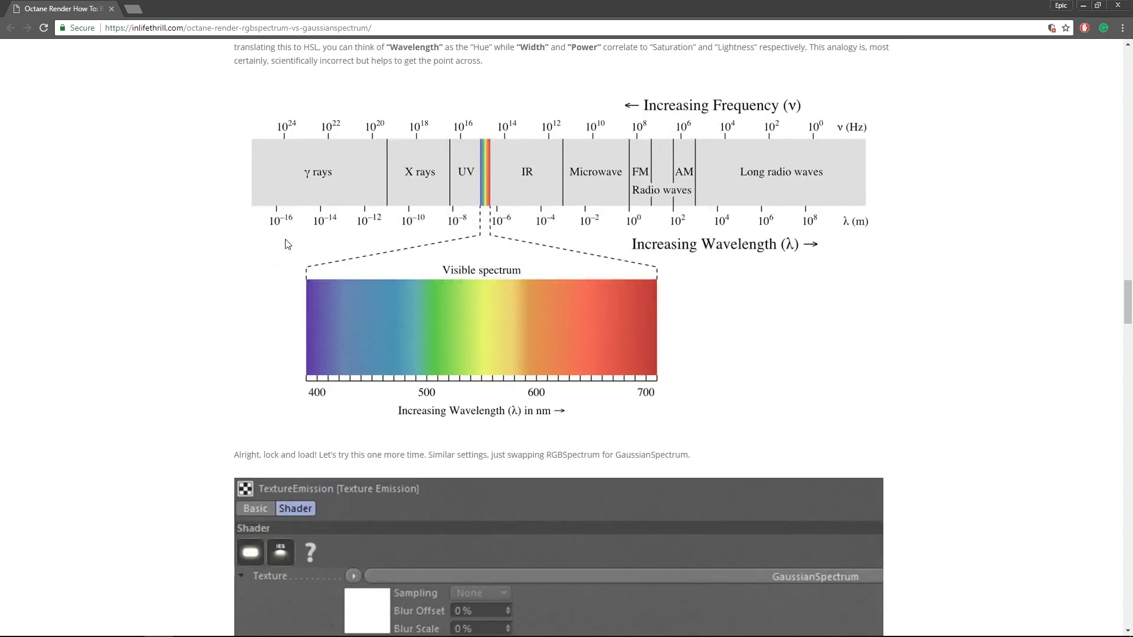
scroll(283, 254, up, 4)
scroll(296, 318, up, 1)
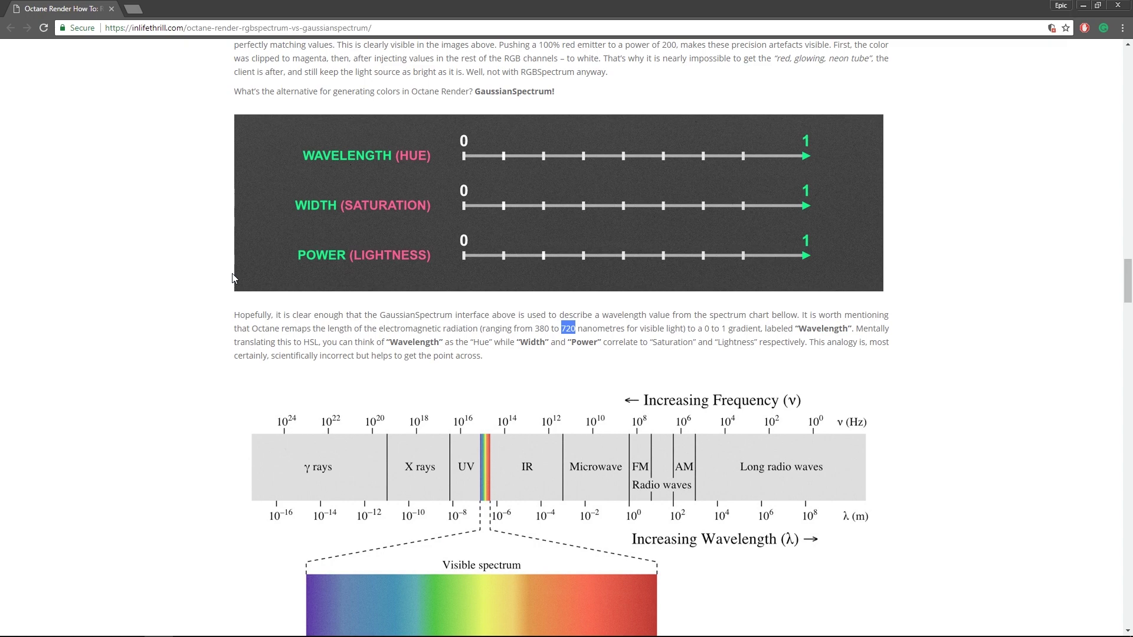
scroll(233, 278, down, 6)
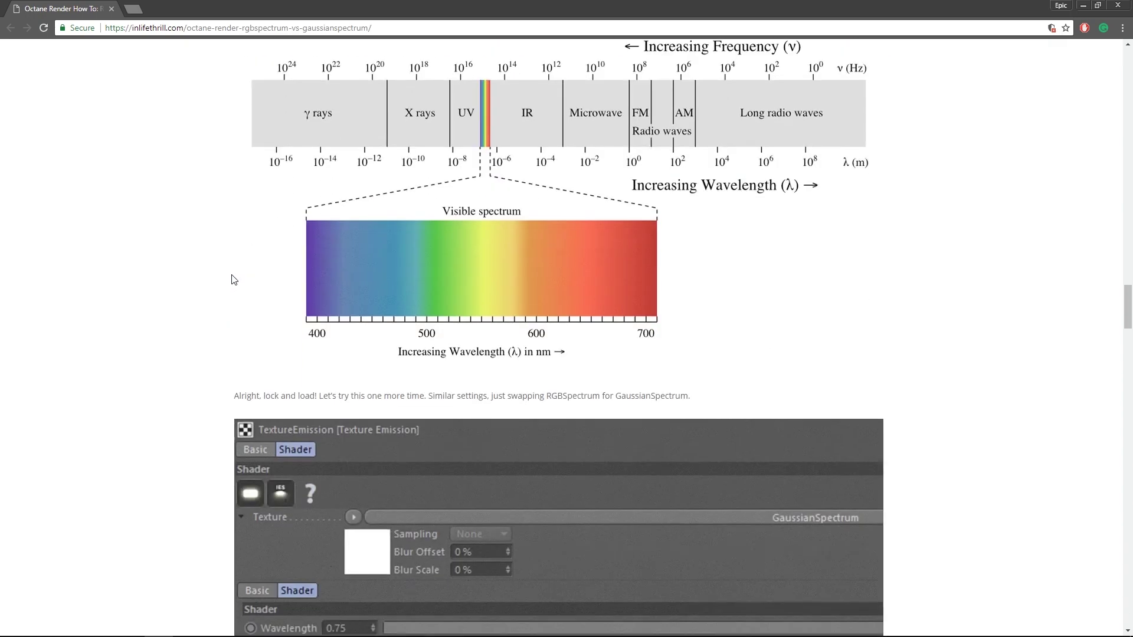
scroll(232, 278, up, 5)
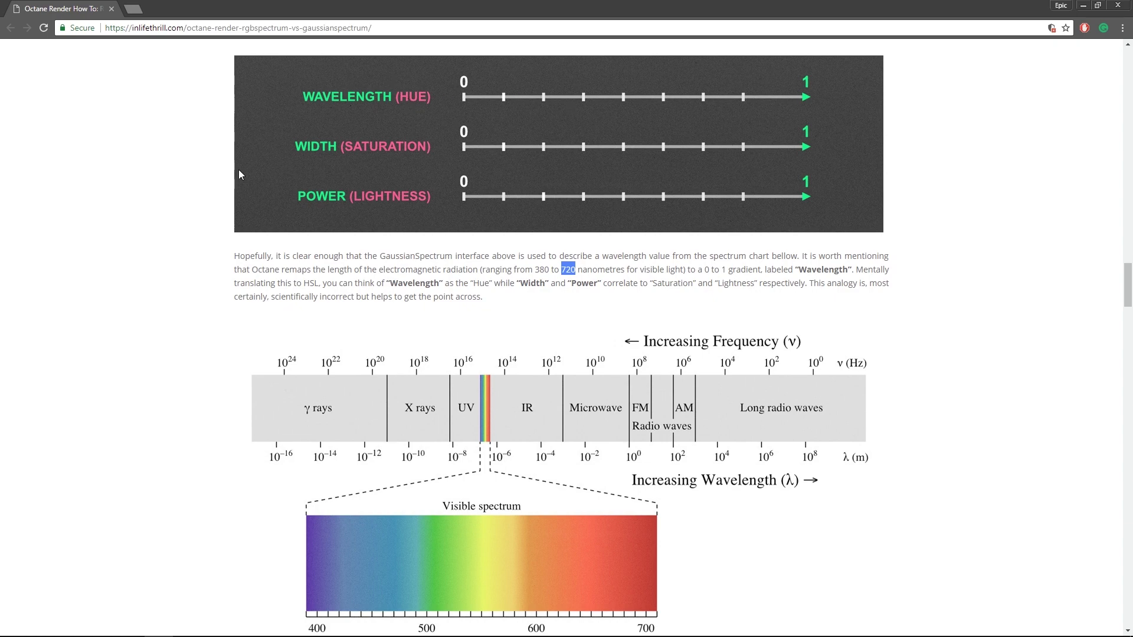
scroll(465, 289, down, 5)
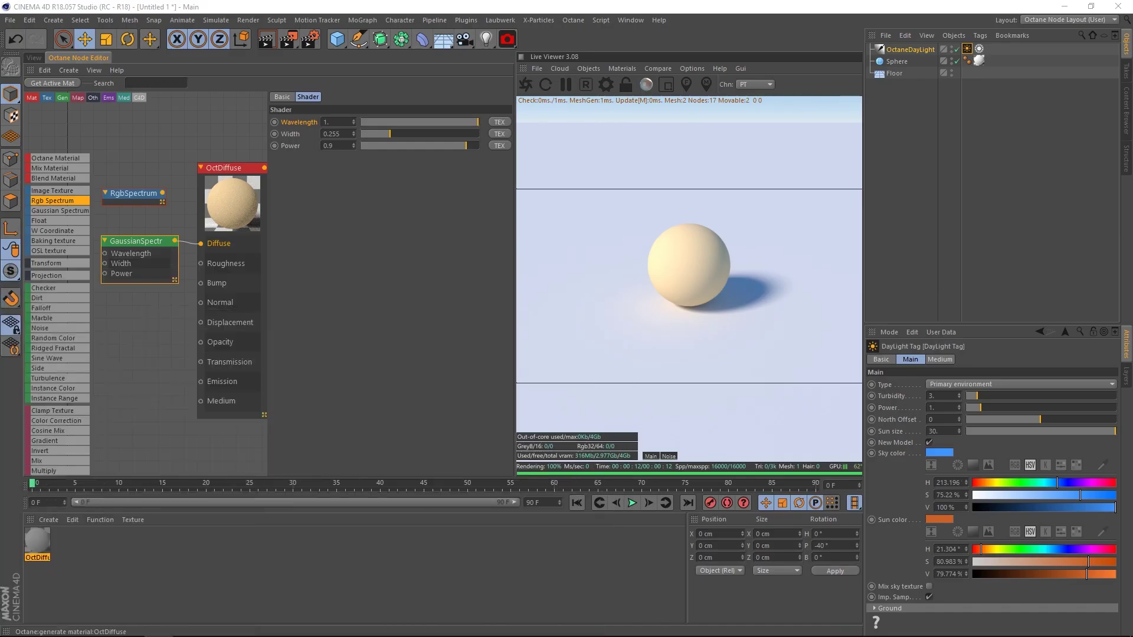
Step: Lower the GaussianSpectrum wavelength to about 0.15, then check the spectrum article
drag(477, 122, 378, 121)
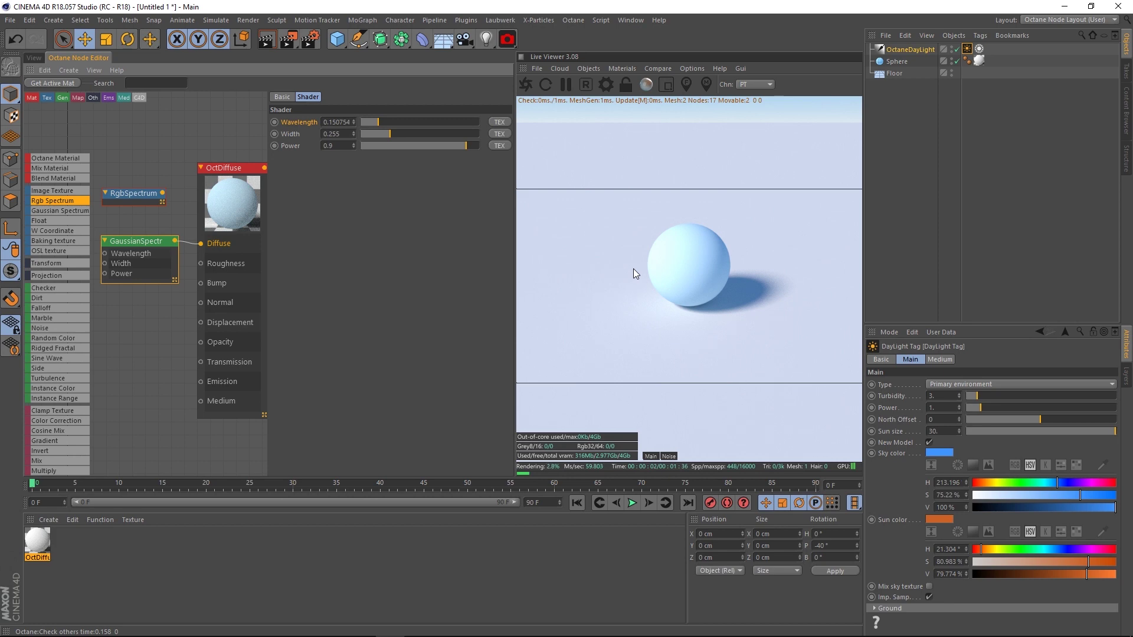
key(alt+Tab)
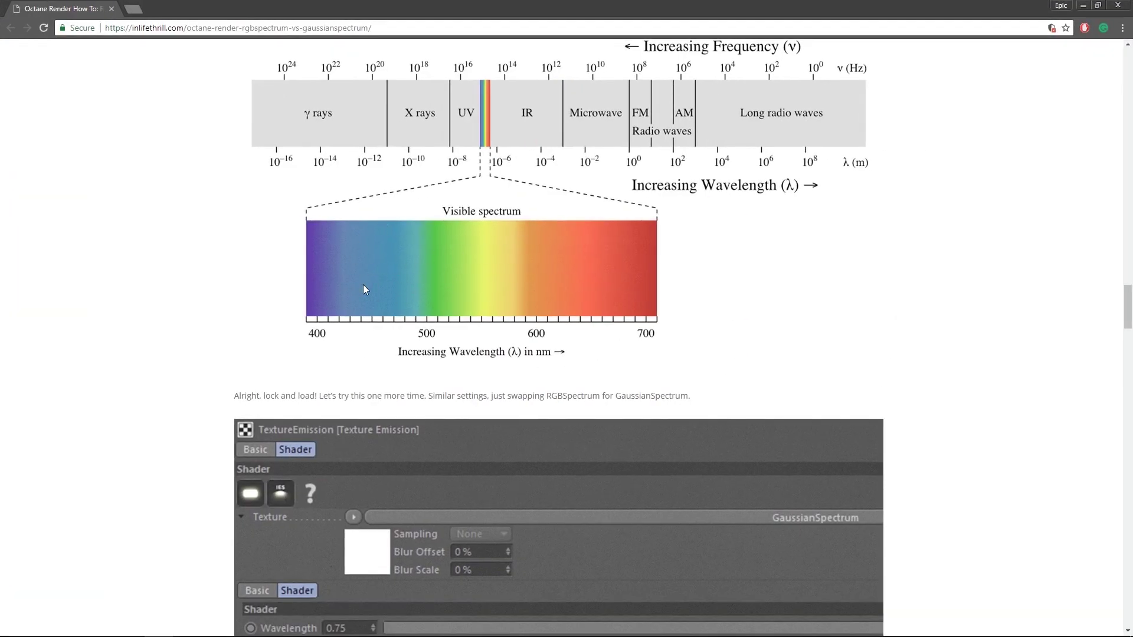
scroll(495, 267, up, 5)
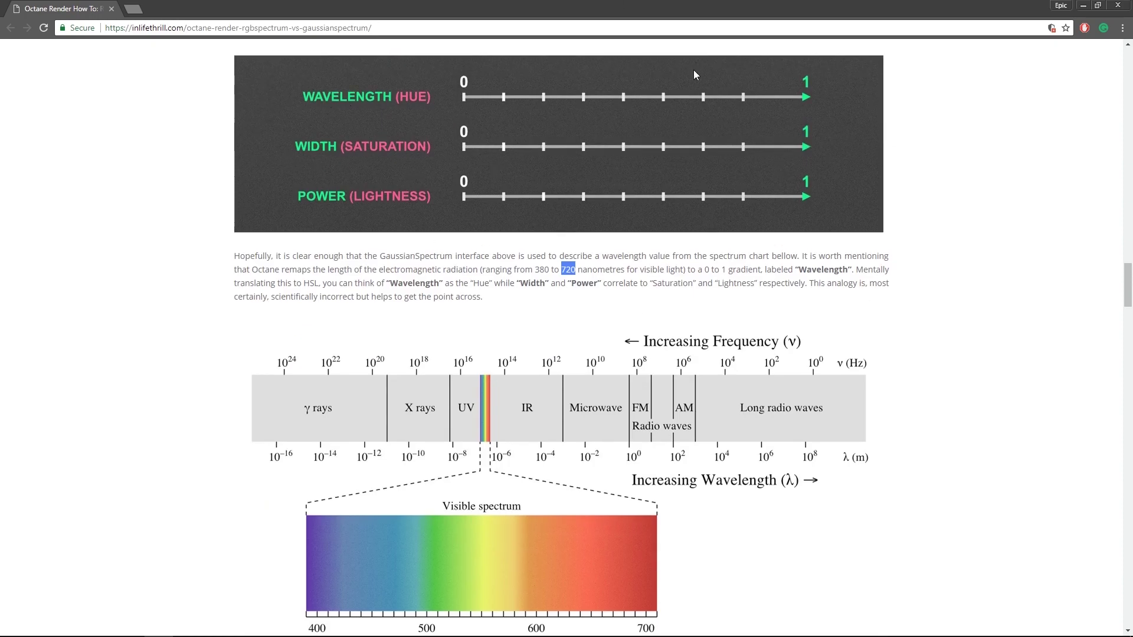
Step: Raise the GaussianSpectrum width to 1, turning the sphere white, and return to the article
key(alt+Tab)
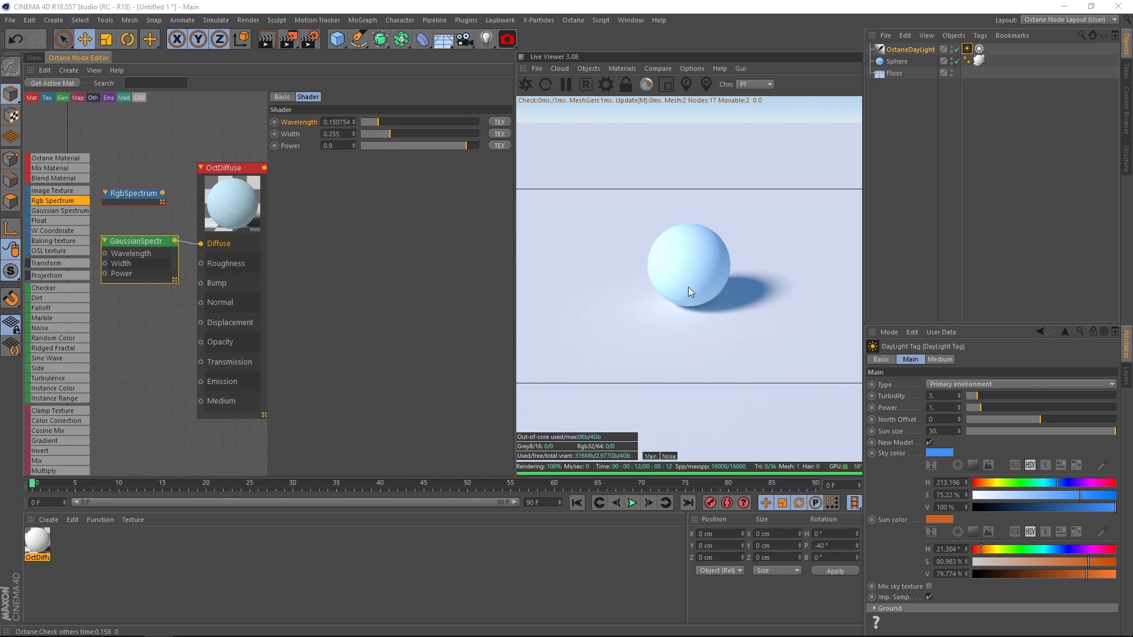
drag(390, 133, 479, 134)
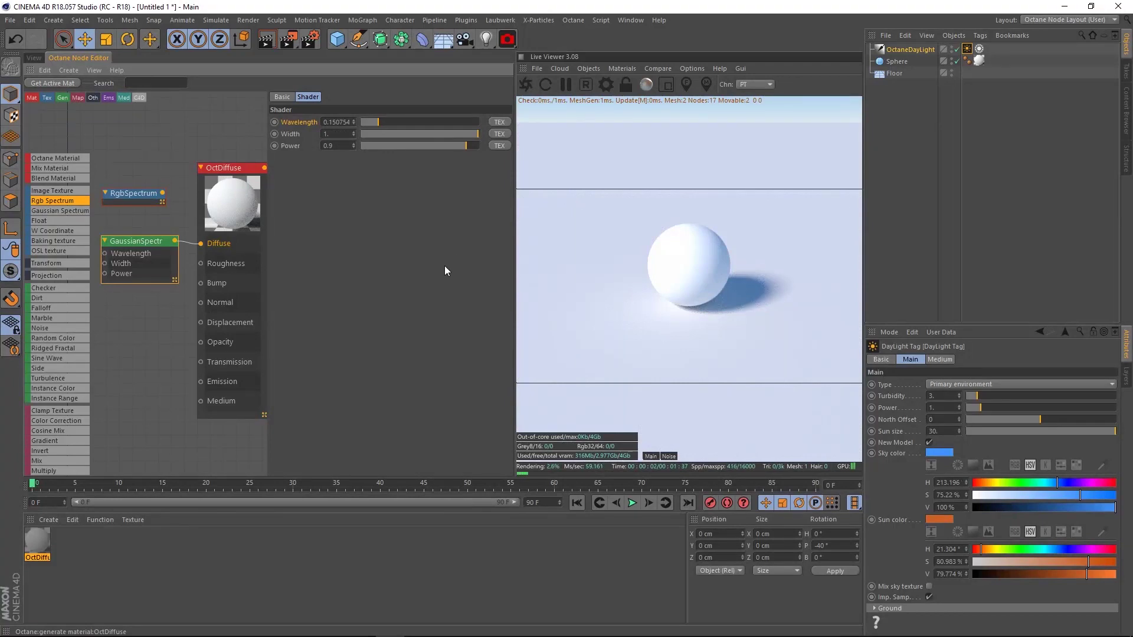
key(alt+Tab)
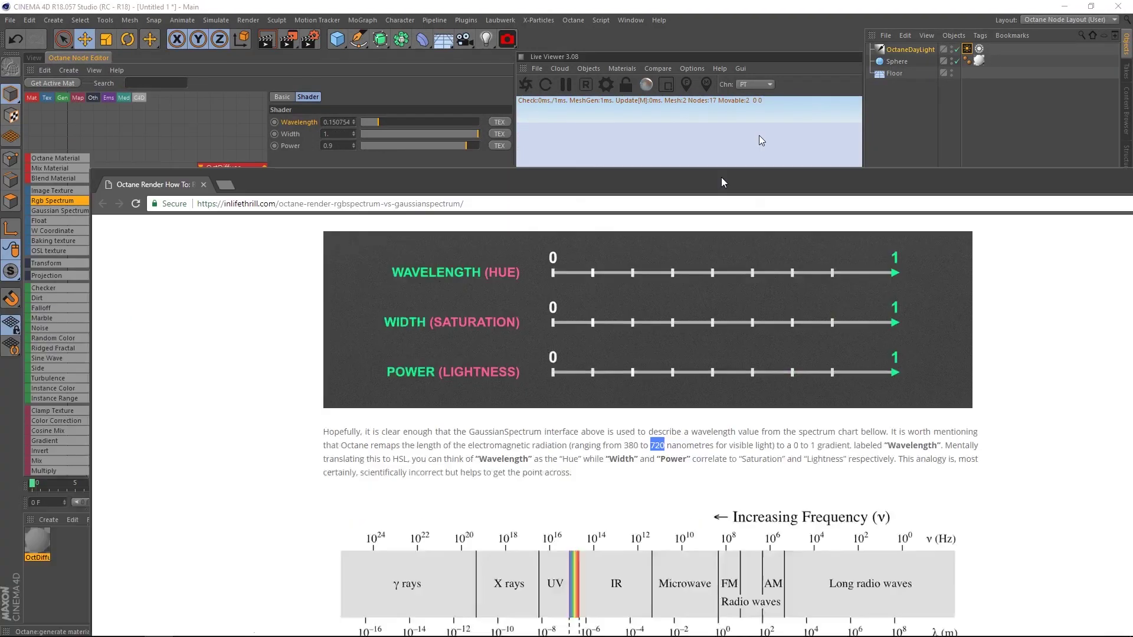
Step: Narrow the GaussianSpectrum width to about 0.03 for a deep saturated violet-blue sphere
scroll(711, 599, down, 4)
scroll(607, 516, down, 2)
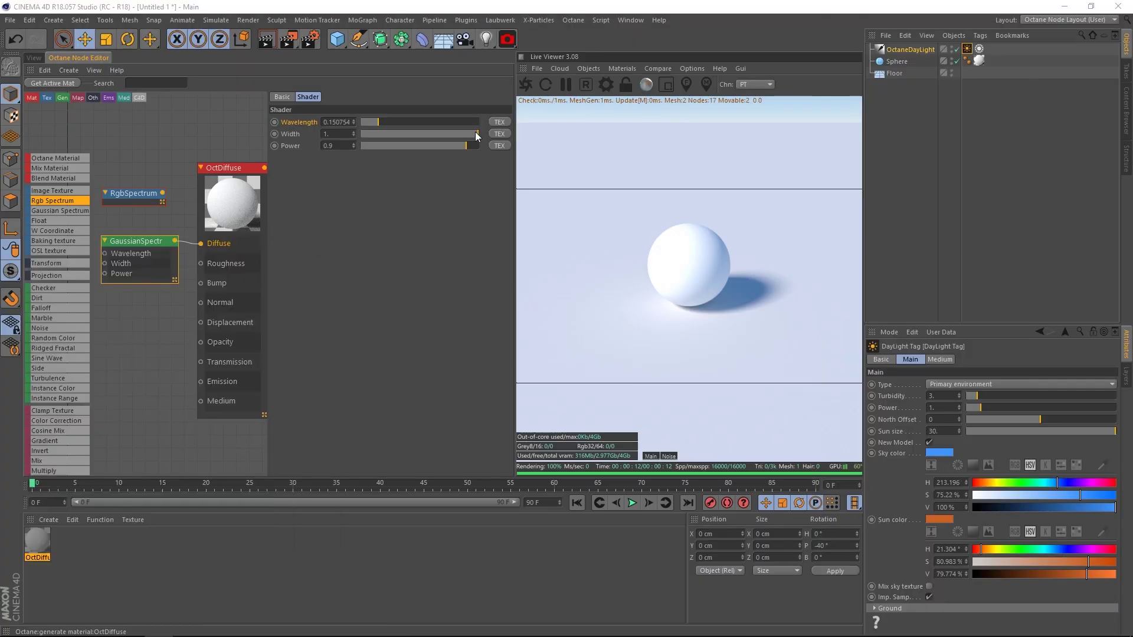
drag(476, 133, 364, 136)
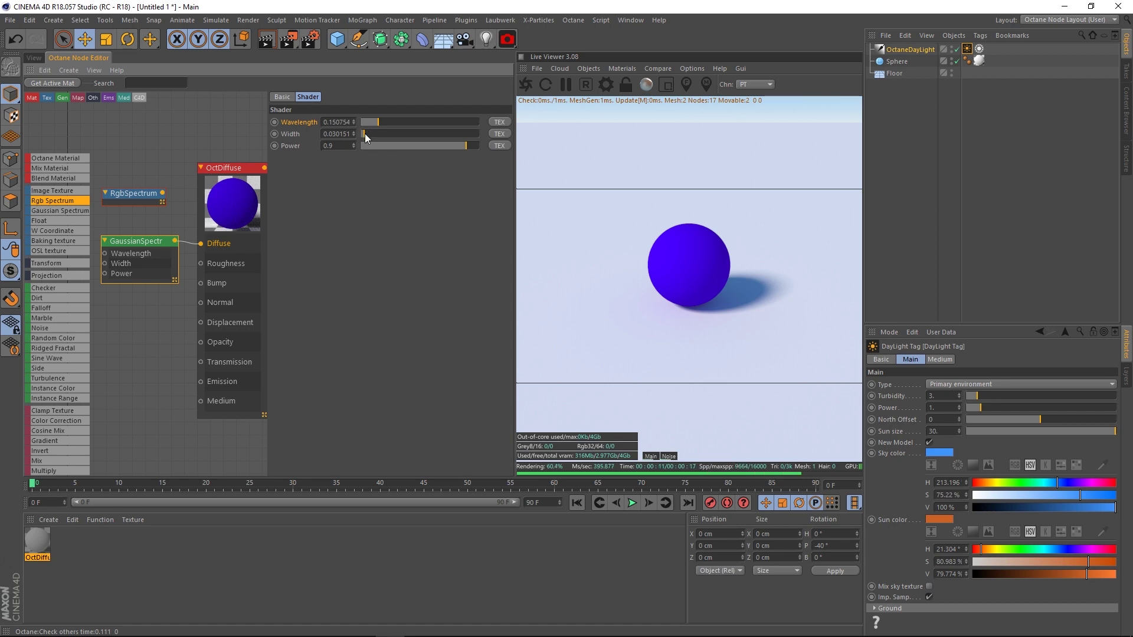
Step: Widen the GaussianSpectrum width to 1 for a white sphere, then narrow it back for blue
drag(364, 133, 482, 137)
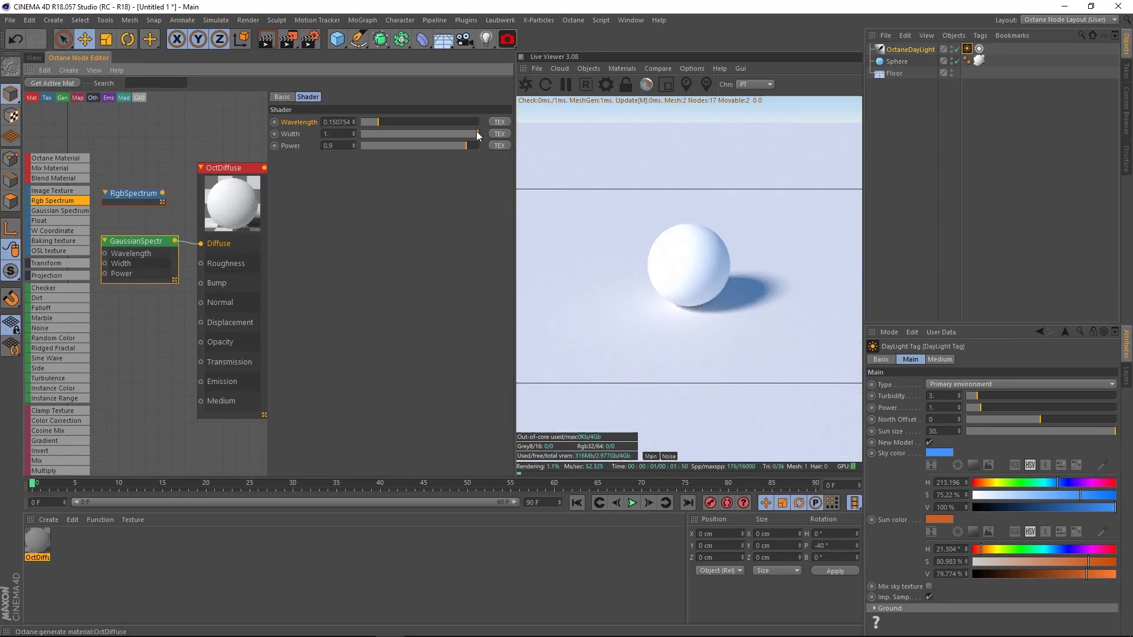
drag(476, 134, 369, 138)
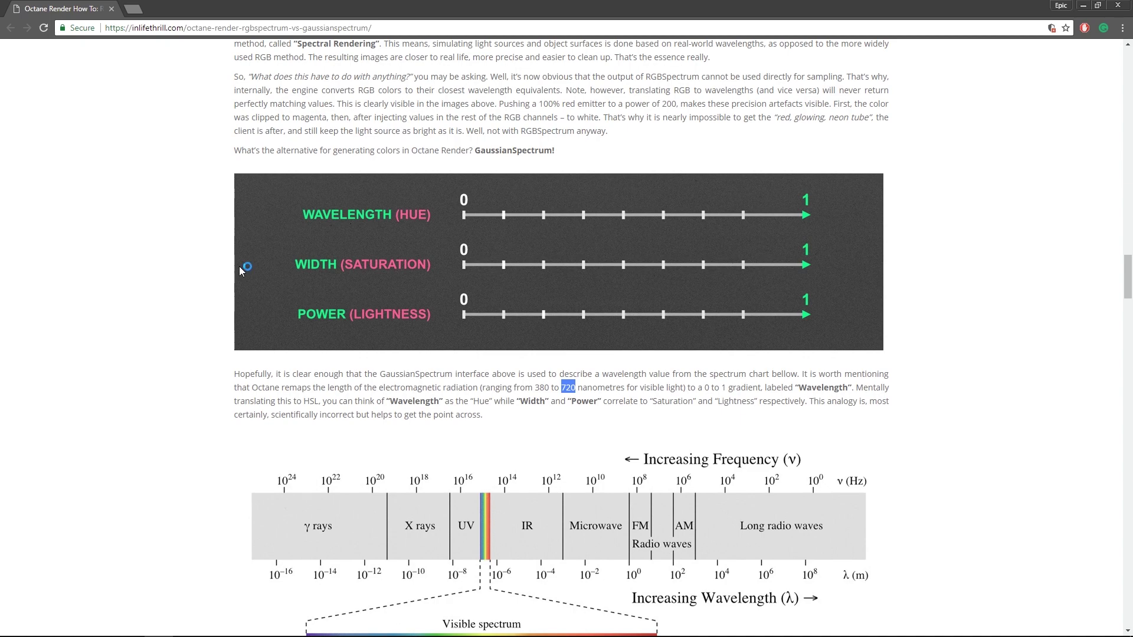
Step: Consult the spectrum article in the browser for reference, then return to the scene
scroll(144, 309, down, 6)
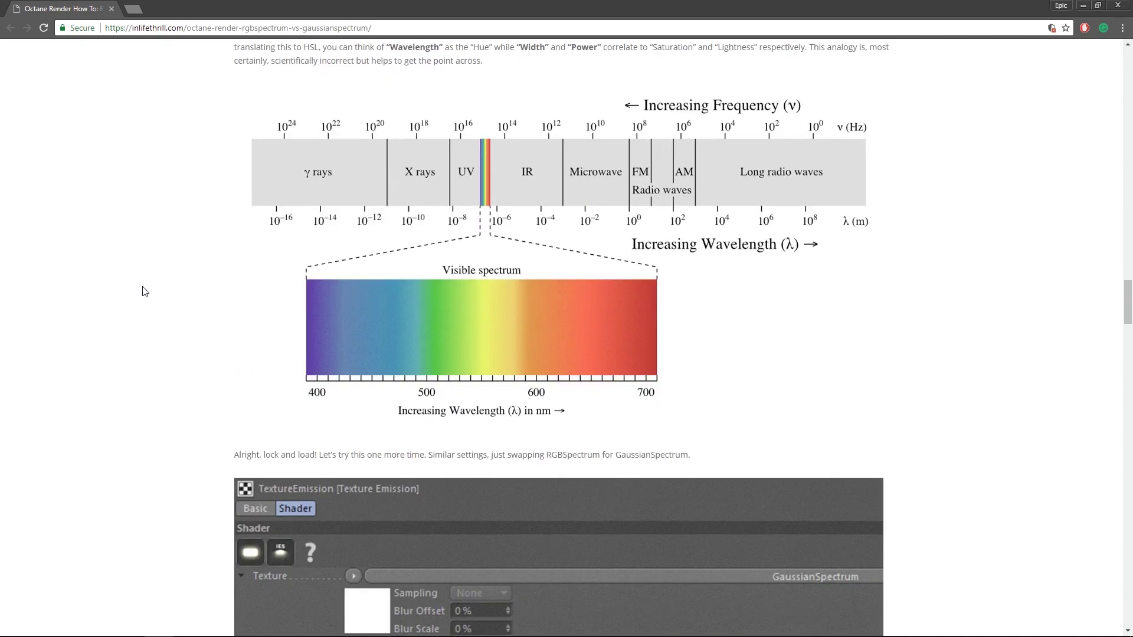
key(super+Down)
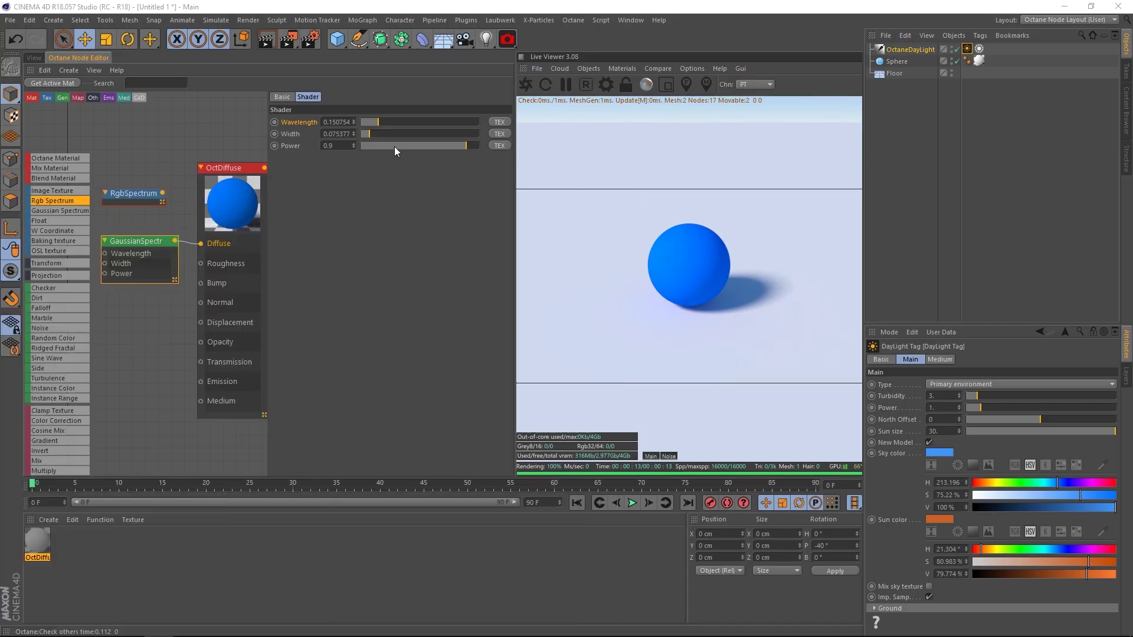
key(alt+Tab)
scroll(317, 243, up, 5)
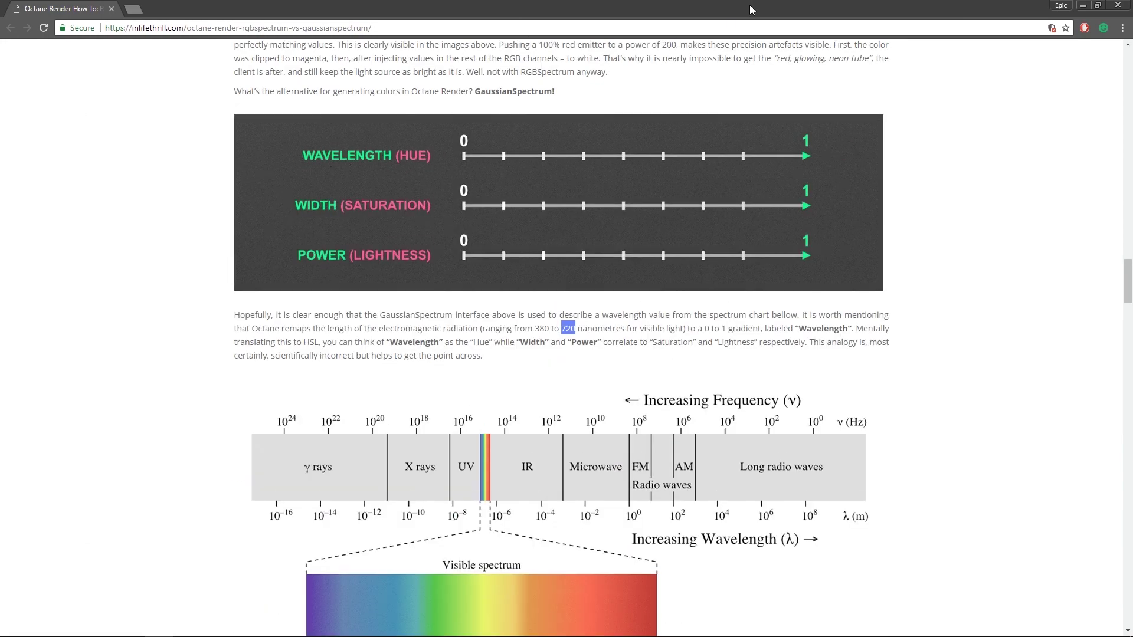
key(alt+Tab)
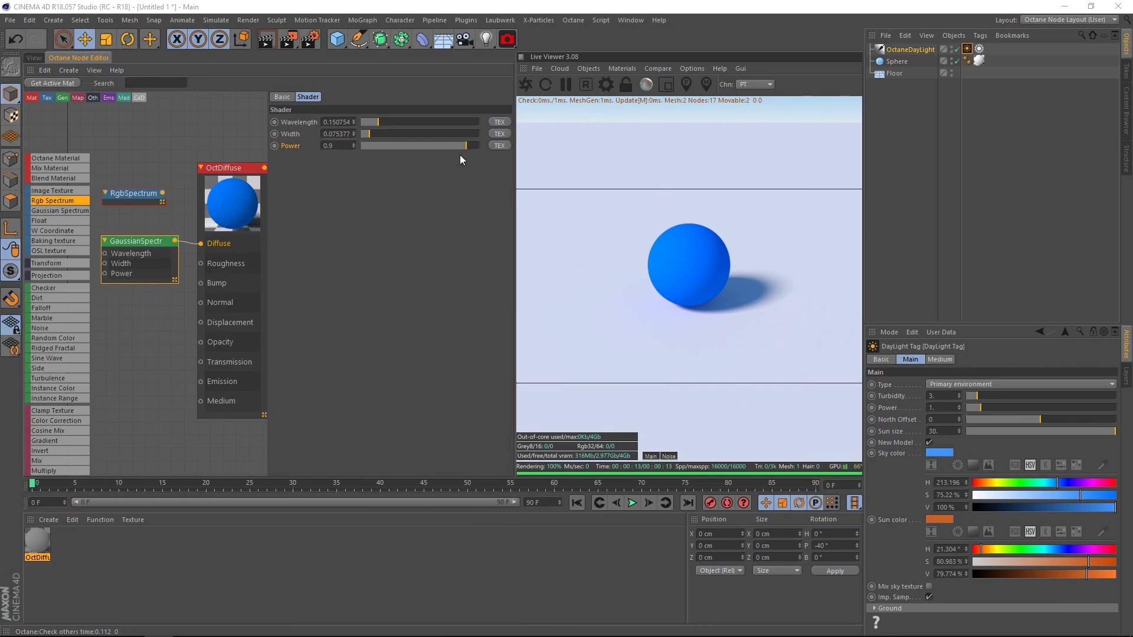
Step: Drop the GaussianSpectrum power to 0, then raise it to 1 for a bright blue sphere
drag(469, 150, 352, 154)
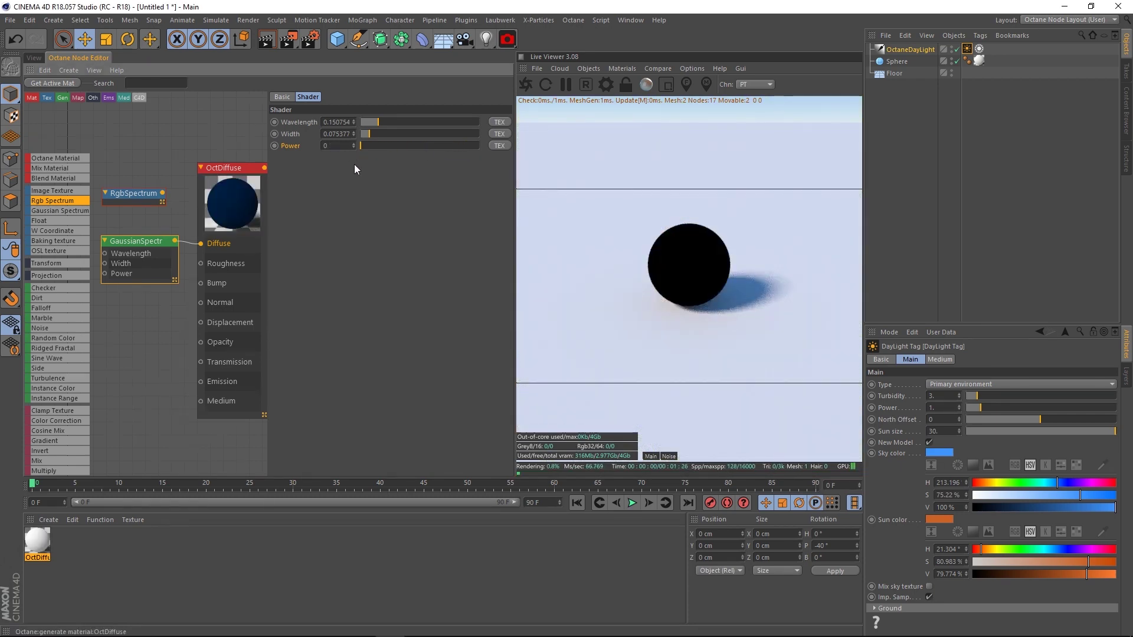
drag(361, 145, 657, 150)
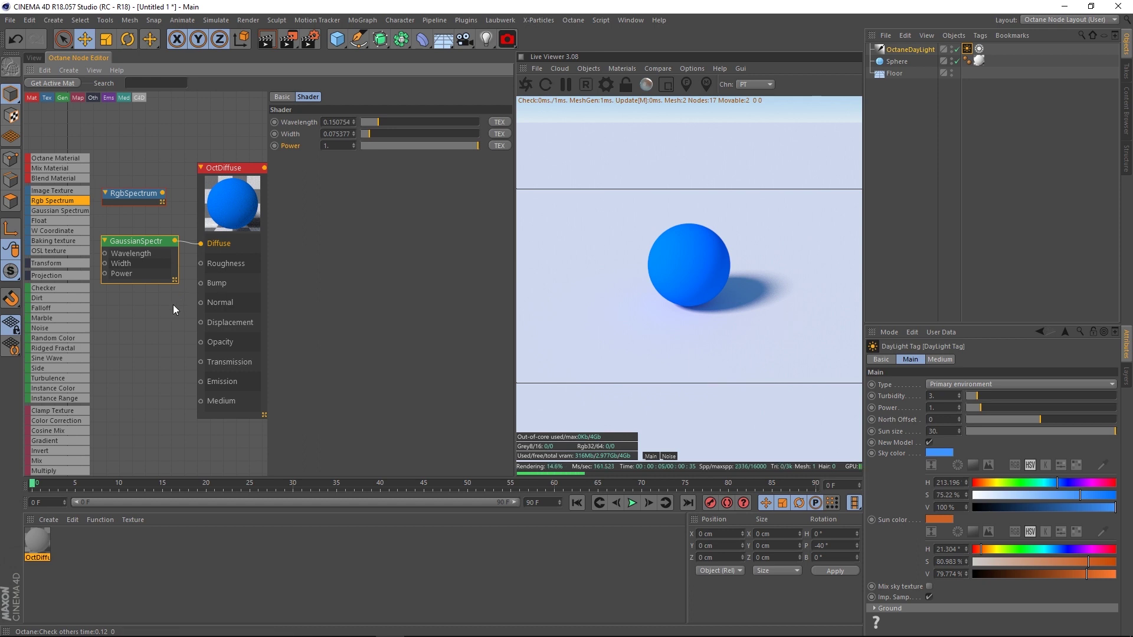
middle_drag(169, 311, 168, 305)
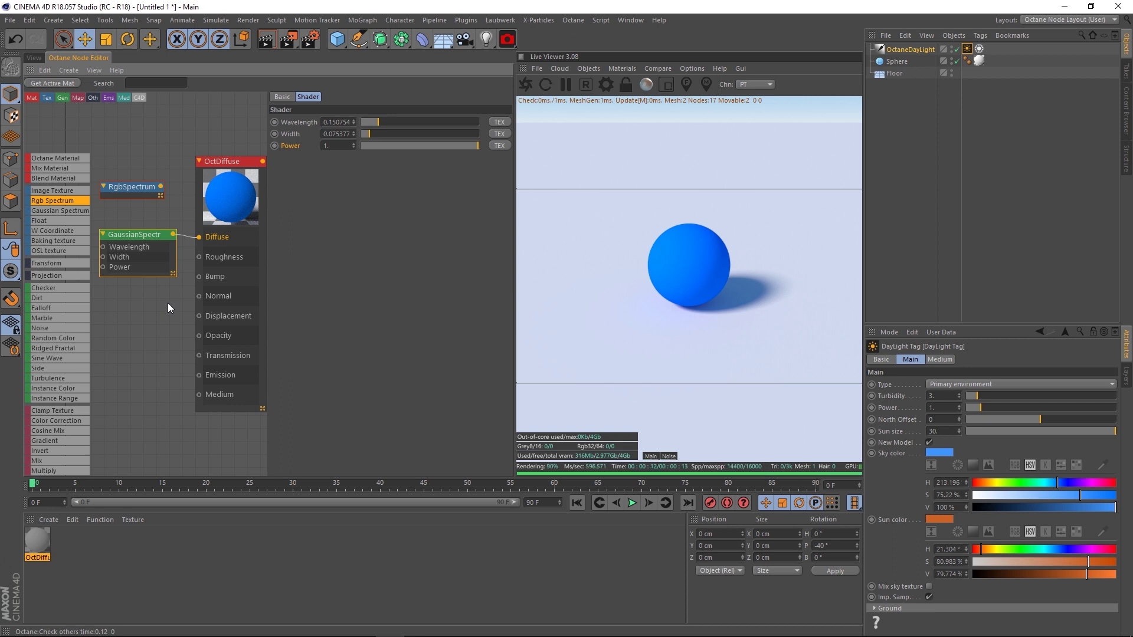
Step: Connect RgbSpectrum to OctDiffuse's Diffuse input and set its hue to about 236°
click(147, 186)
drag(160, 187, 208, 244)
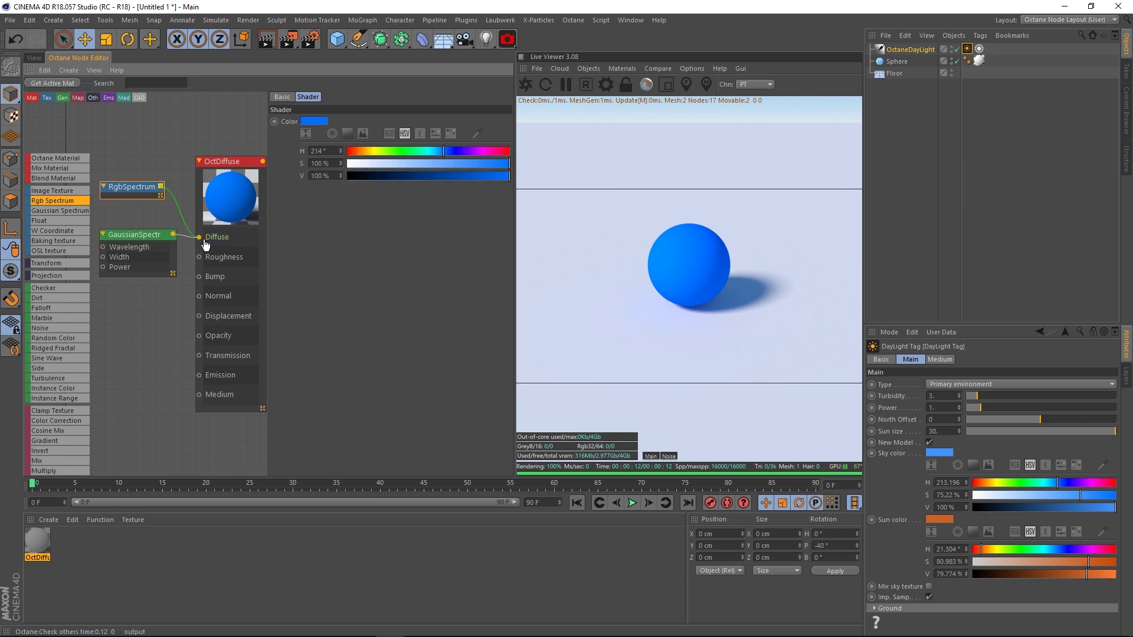
drag(443, 152, 355, 152)
click(455, 155)
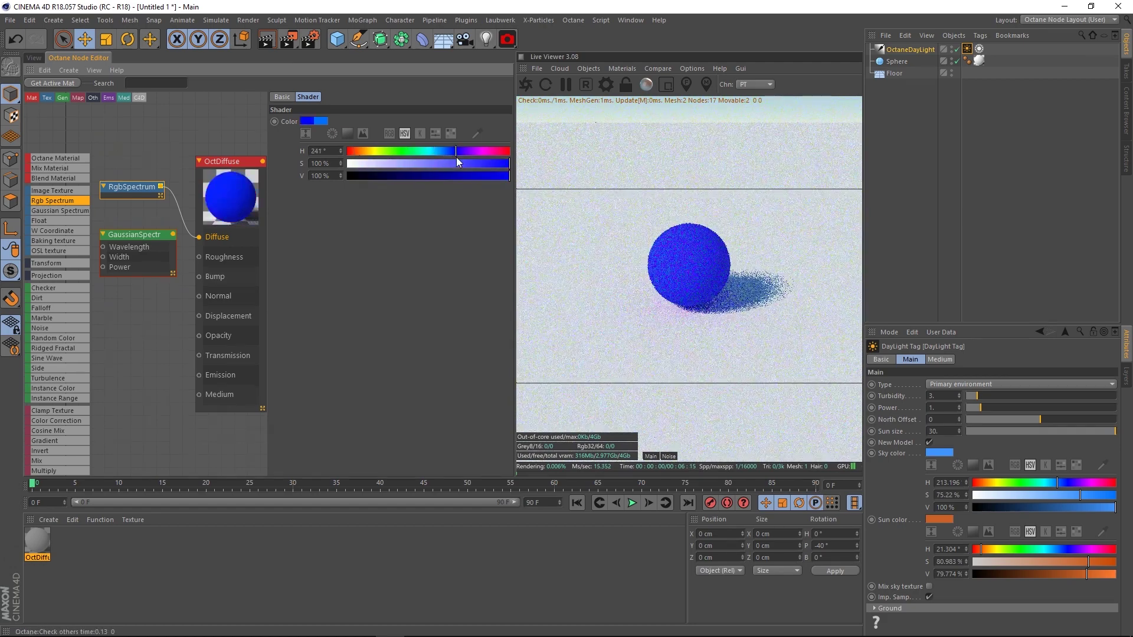
Step: Rearrange the GaussianSpectrum and RgbSpectrum nodes in the node graph
click(139, 246)
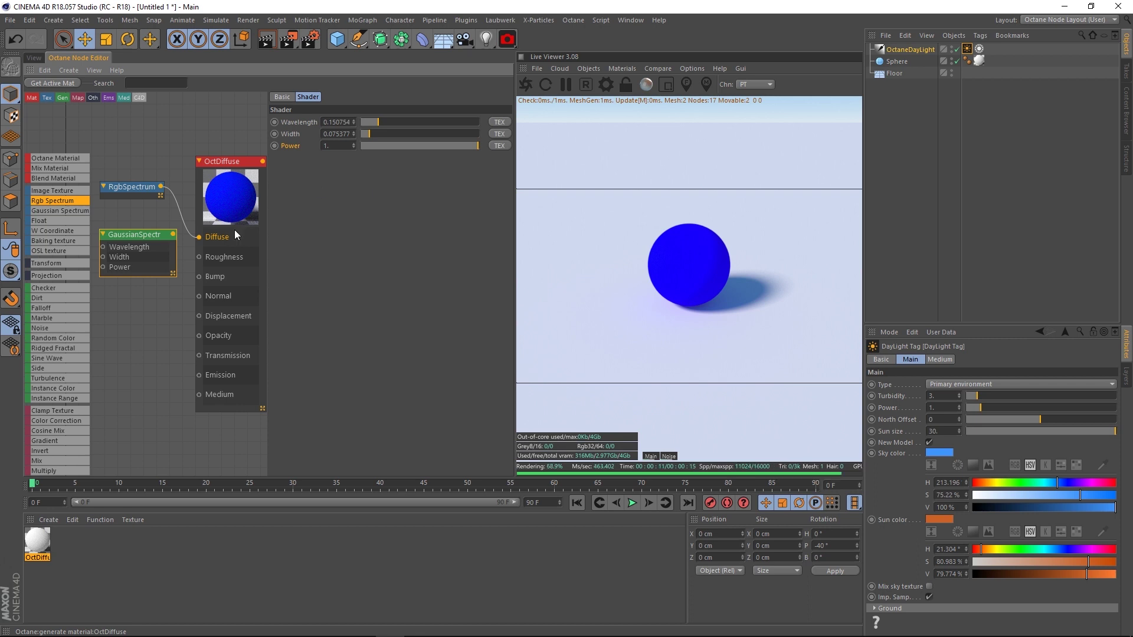
middle_drag(151, 294, 168, 304)
drag(161, 245, 152, 320)
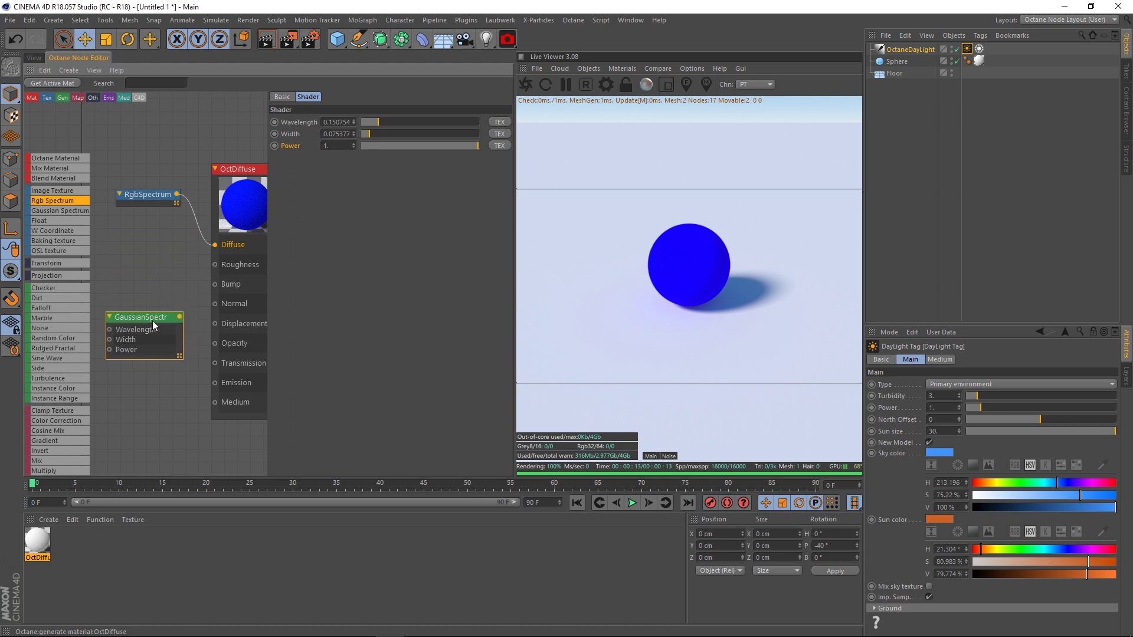
drag(147, 201, 148, 210)
click(145, 203)
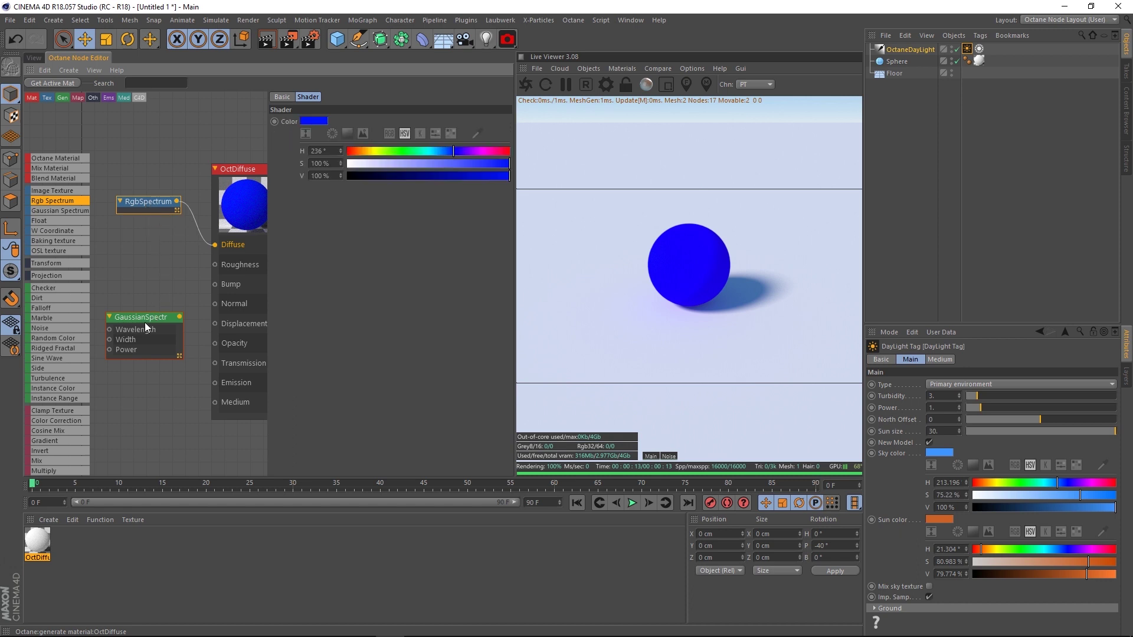
drag(144, 322, 144, 286)
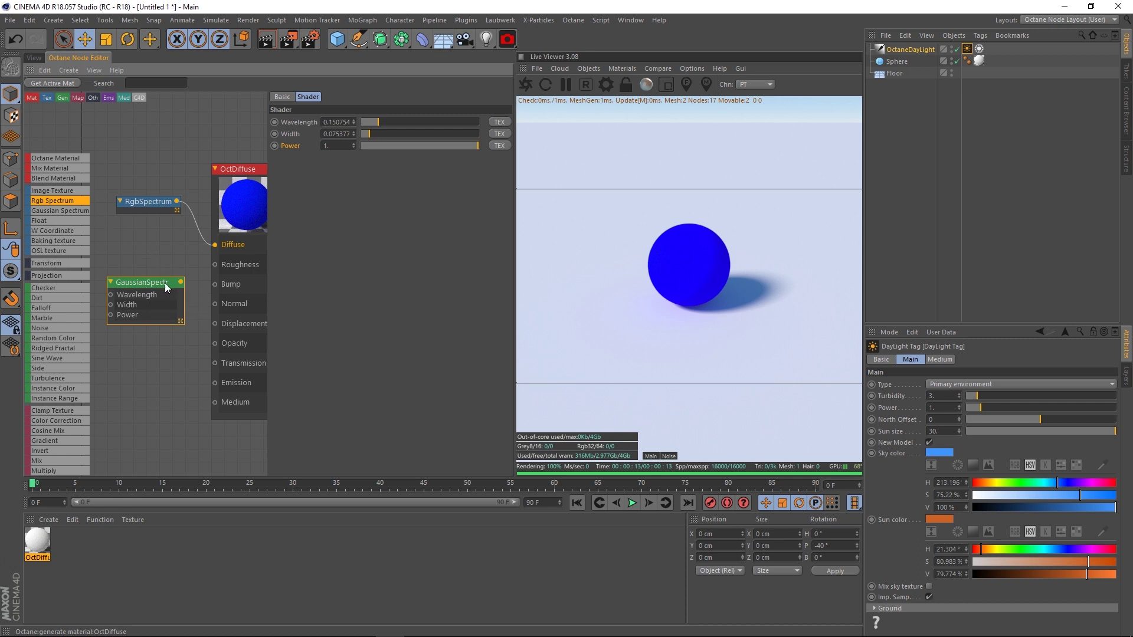
drag(148, 202, 144, 203)
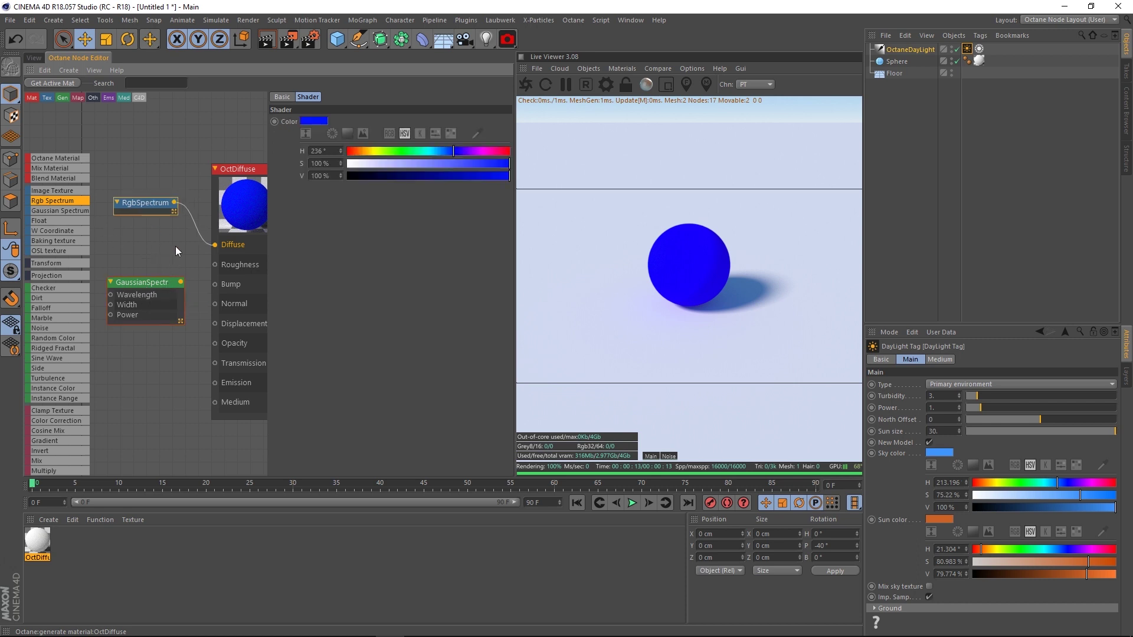
middle_drag(175, 247, 156, 210)
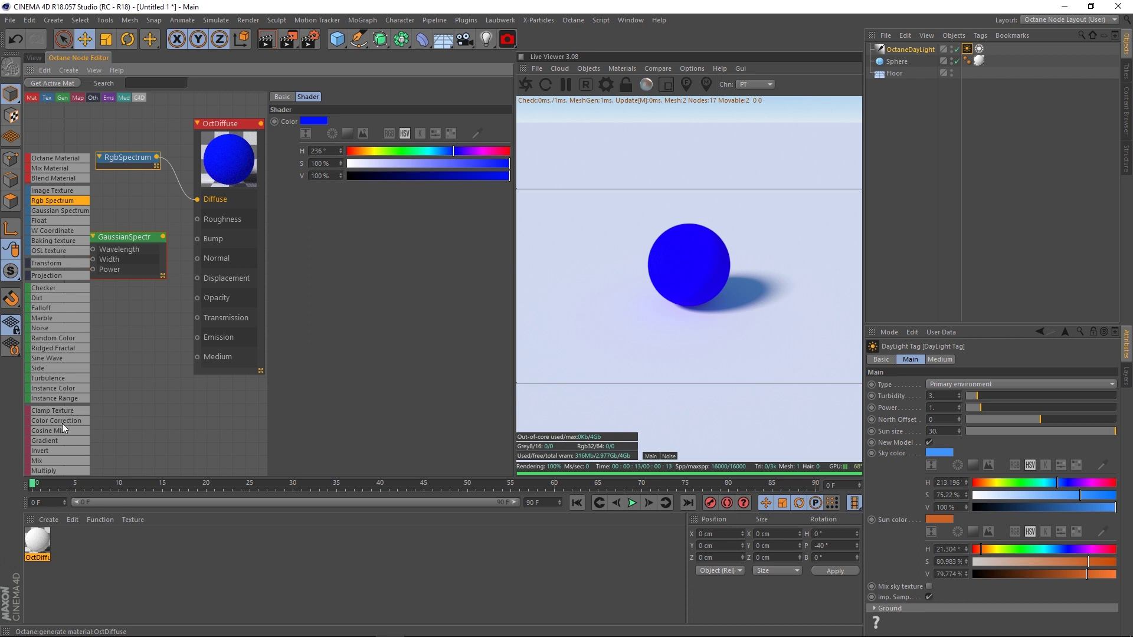
Step: Add a Texture Emission node below GaussianSpectrum and connect it to OctDiffuse's Emission input
drag(62, 430, 59, 158)
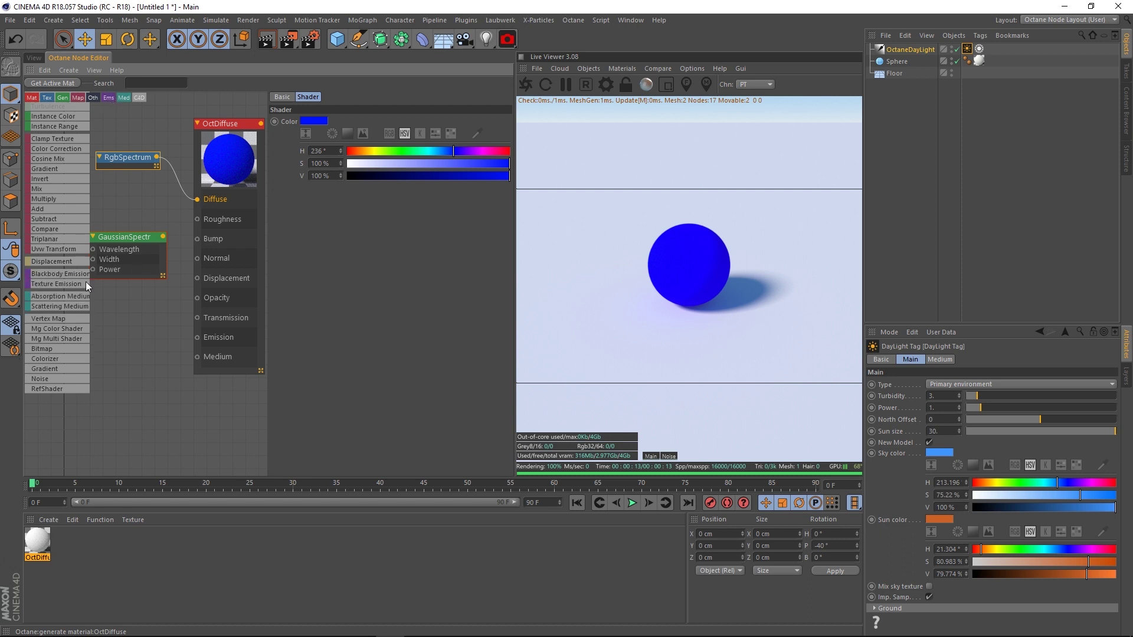
drag(140, 323, 126, 323)
middle_drag(125, 323, 190, 321)
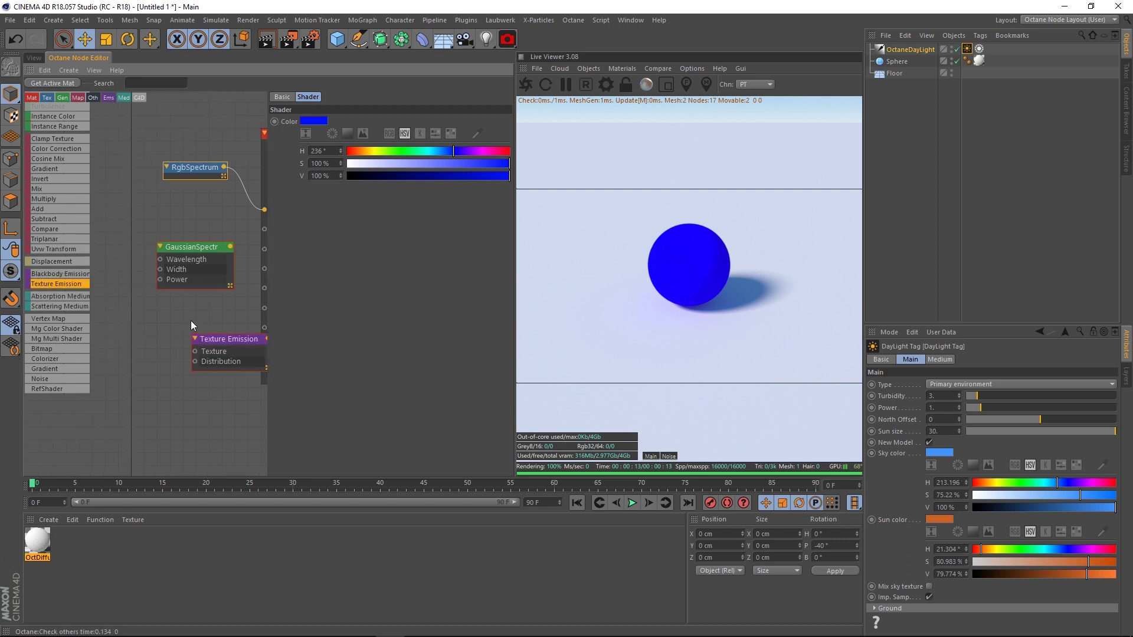
drag(226, 337, 190, 334)
middle_drag(203, 312, 186, 318)
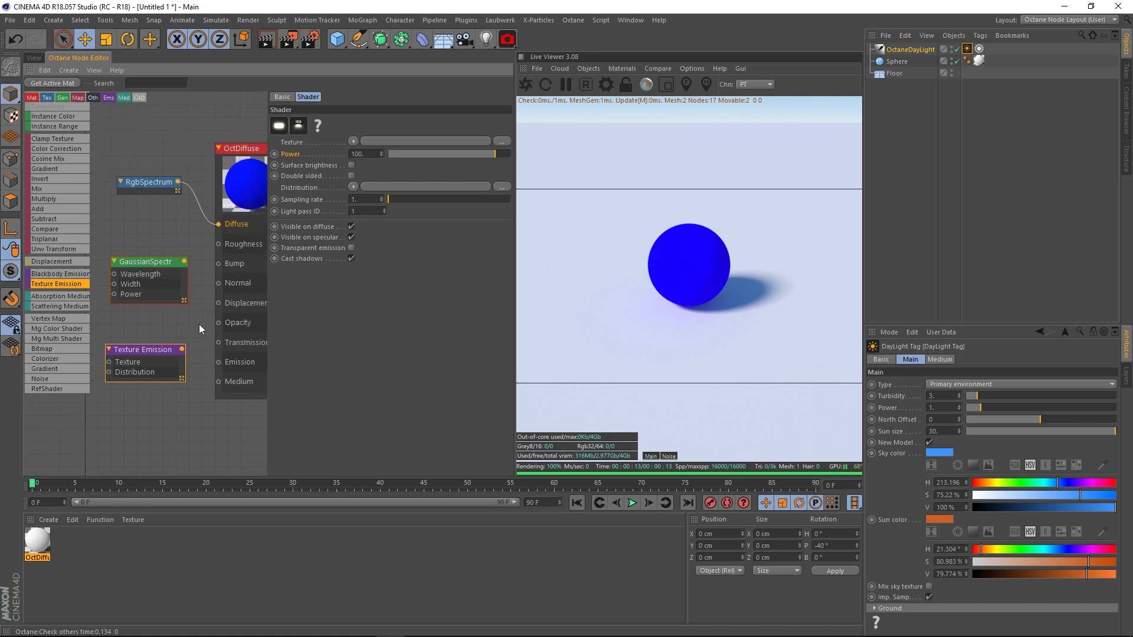
mouse_move(155, 352)
mouse_down()
mouse_move(206, 349)
mouse_move(219, 362)
mouse_up()
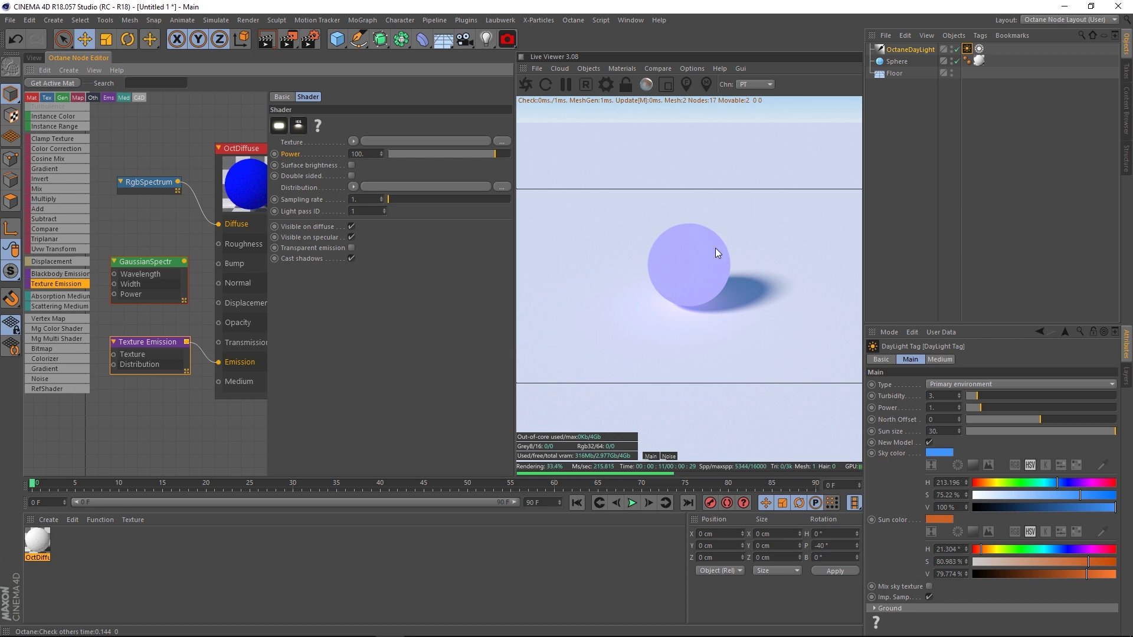
drag(142, 342, 141, 348)
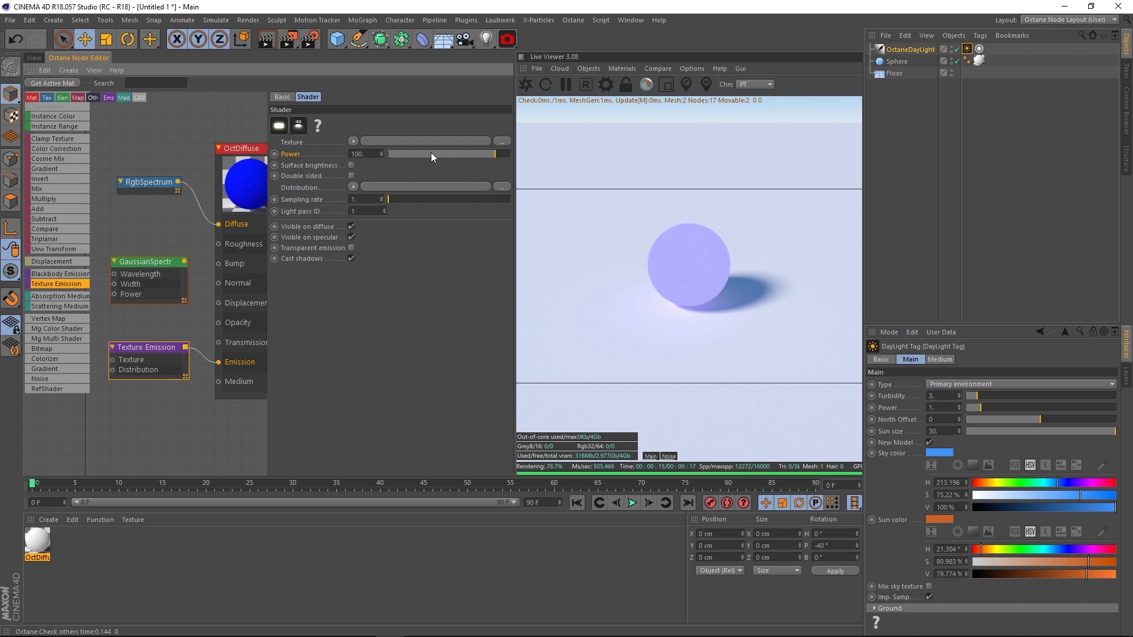
Step: Wire GaussianSpectrum into the Texture Emission's Texture input, positioning it nearby
middle_drag(150, 323, 185, 312)
mouse_move(207, 251)
mouse_down()
mouse_move(122, 311)
mouse_move(111, 345)
mouse_up()
click(112, 348)
middle_drag(112, 348, 148, 316)
drag(152, 321, 183, 322)
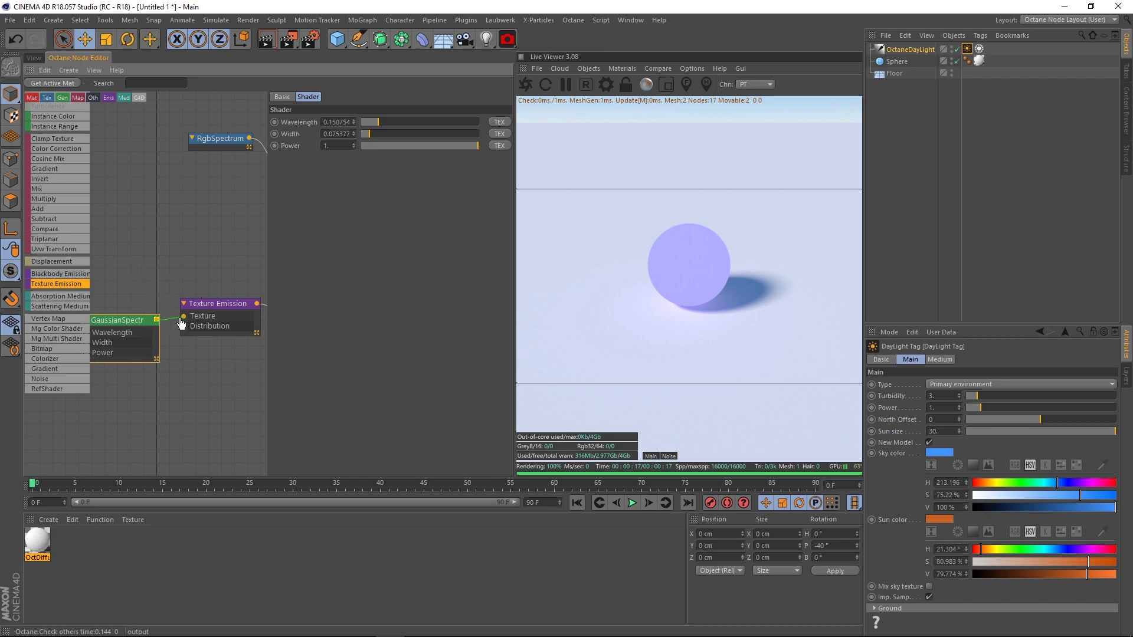
drag(143, 324, 145, 247)
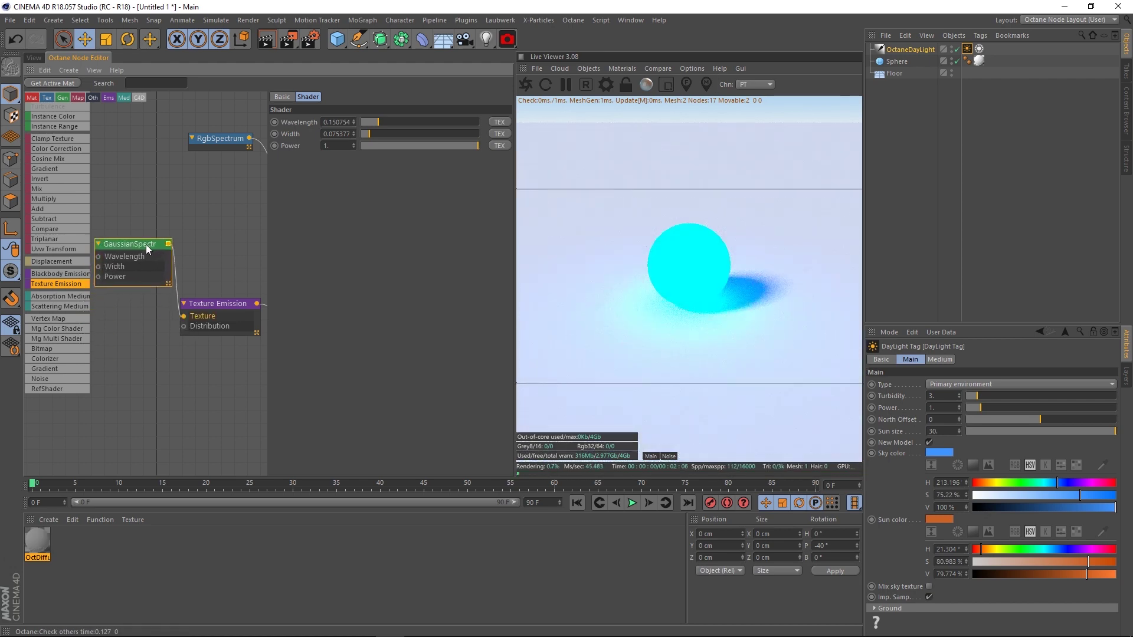
Step: Tidy the node layout and wire RgbSpectrum into the Texture Emission's Texture input instead
middle_drag(208, 356, 170, 359)
drag(182, 306, 185, 277)
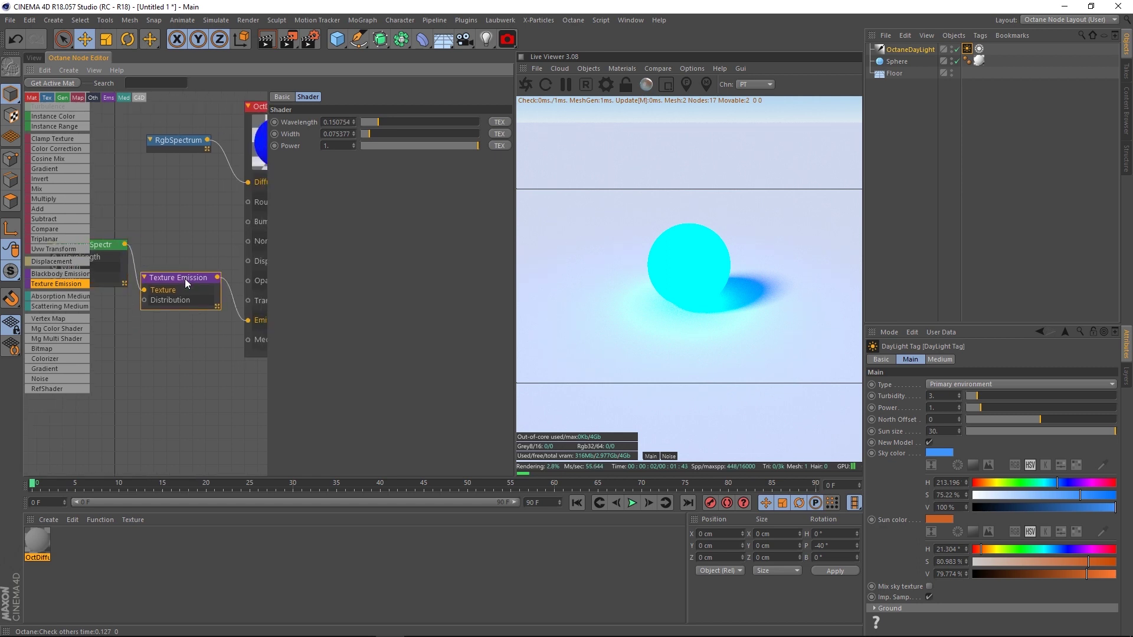
middle_drag(166, 246, 193, 249)
drag(118, 246, 115, 264)
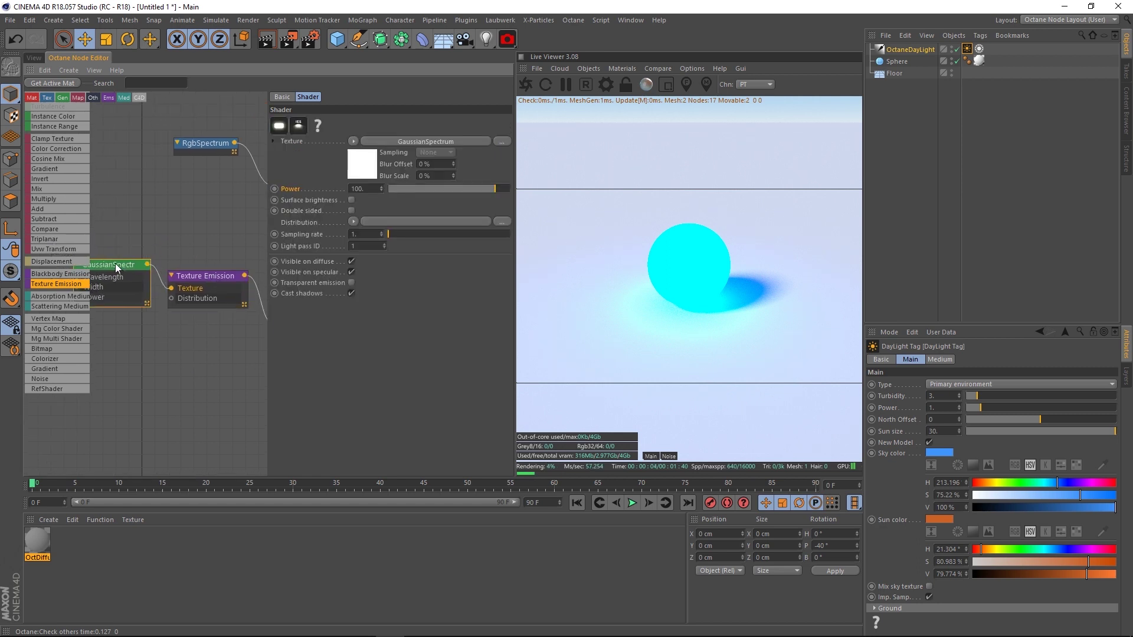
middle_drag(189, 245, 170, 246)
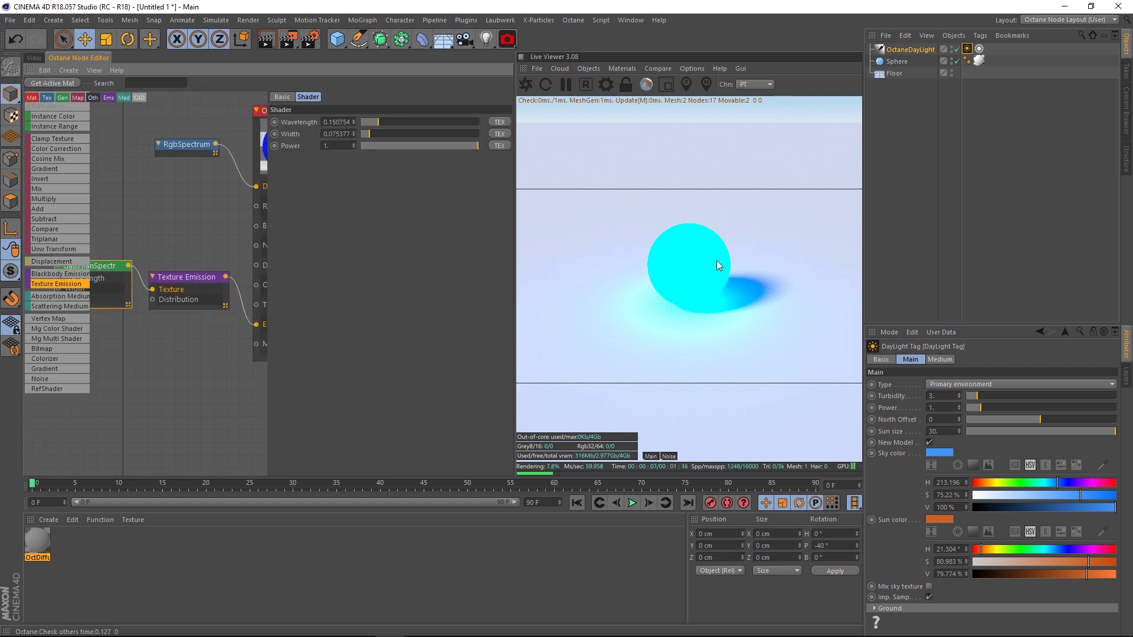
middle_drag(169, 249, 216, 204)
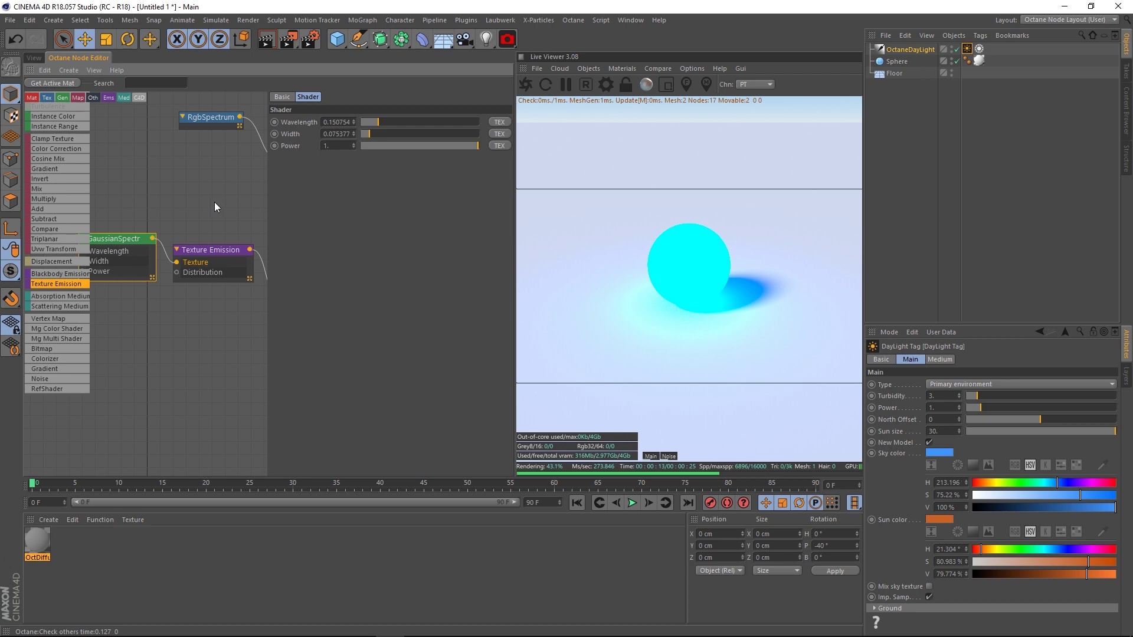
middle_drag(214, 202, 176, 205)
mouse_move(201, 122)
mouse_down()
mouse_move(179, 142)
mouse_move(151, 264)
mouse_up()
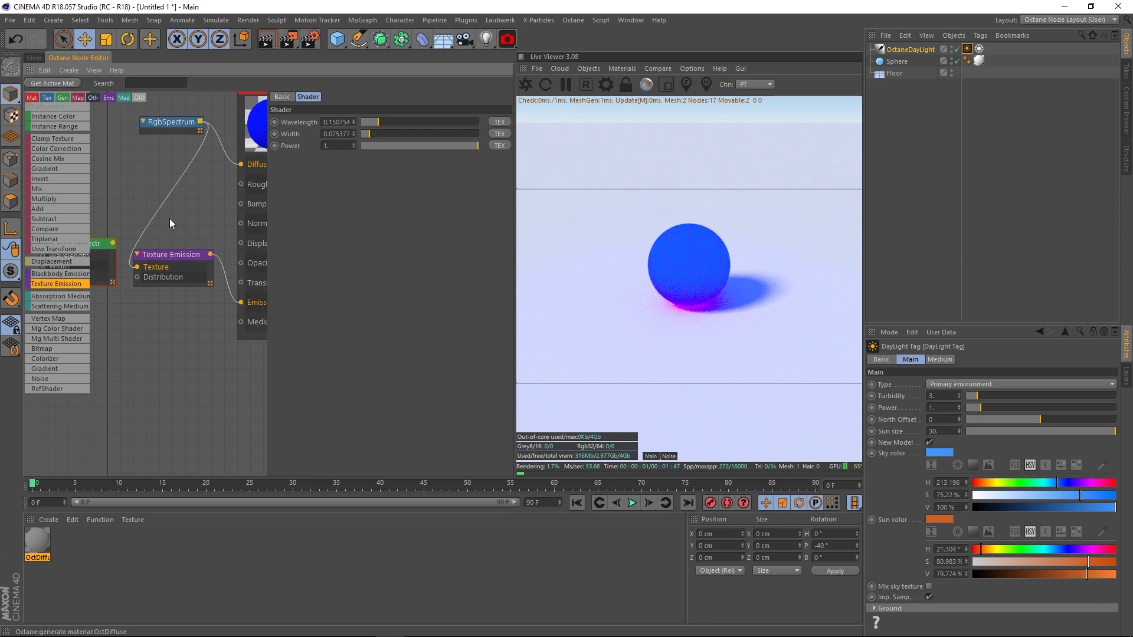
Step: Set the RgbSpectrum colour to pure red (H 360°, S 100%, V 100%)
click(175, 122)
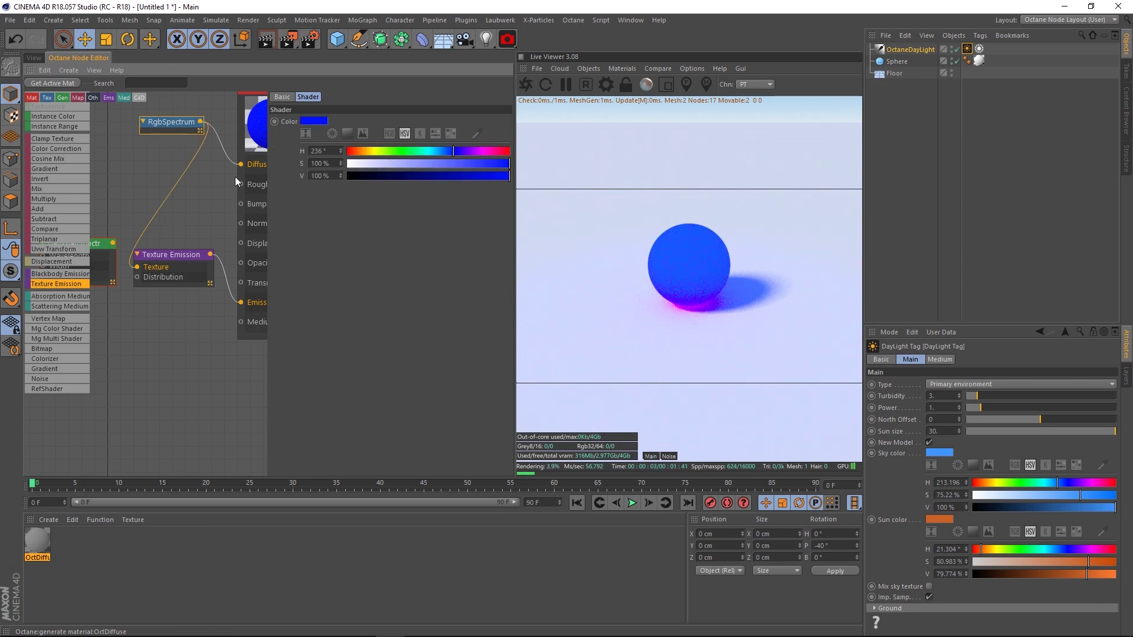
drag(470, 151, 519, 160)
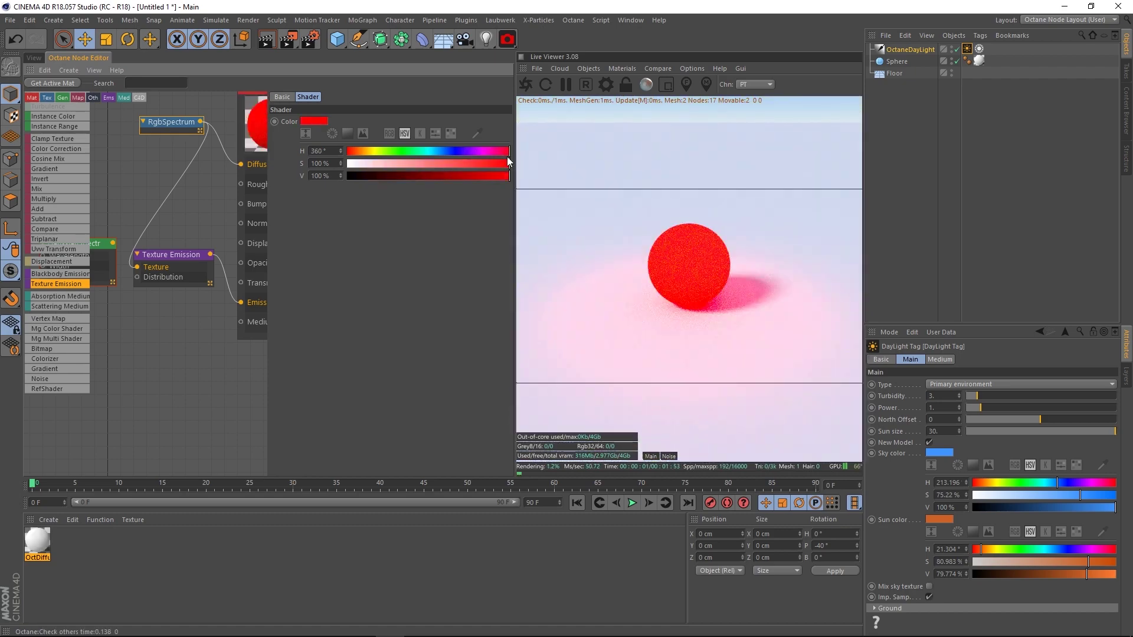
click(505, 167)
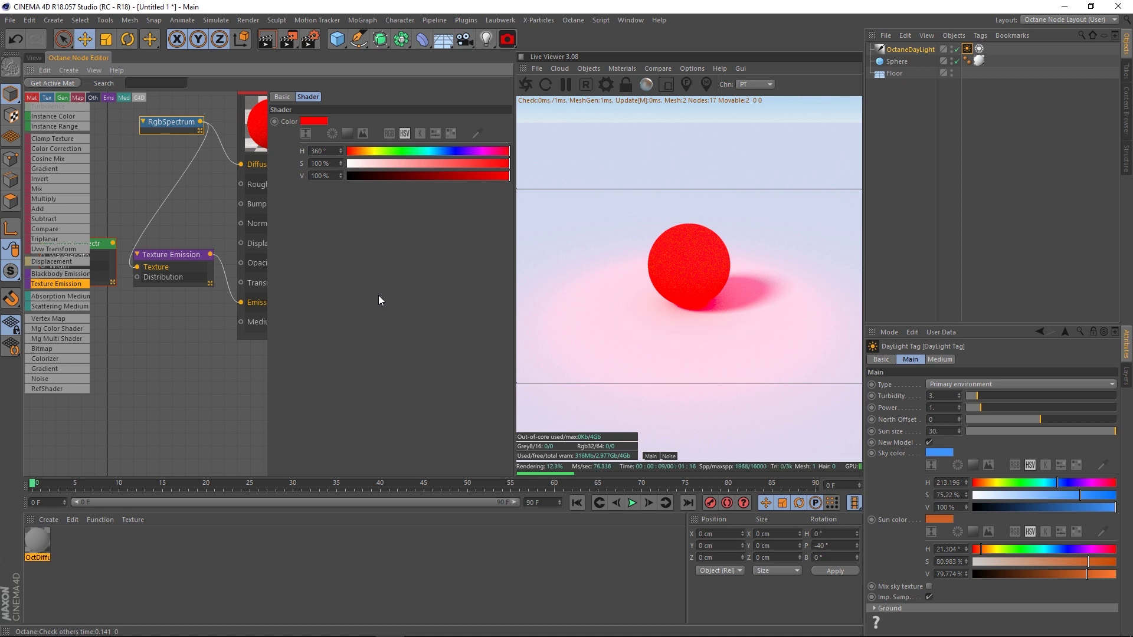
click(184, 253)
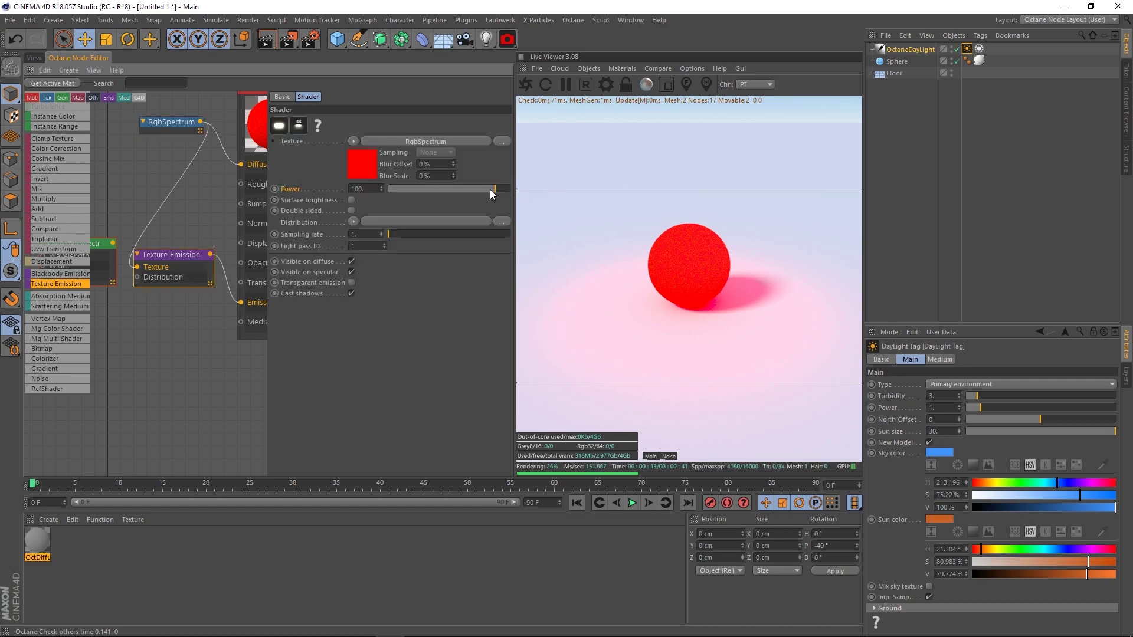
Step: Raise the Texture Emission power to 12292 so red light floods the floor
drag(495, 190, 533, 193)
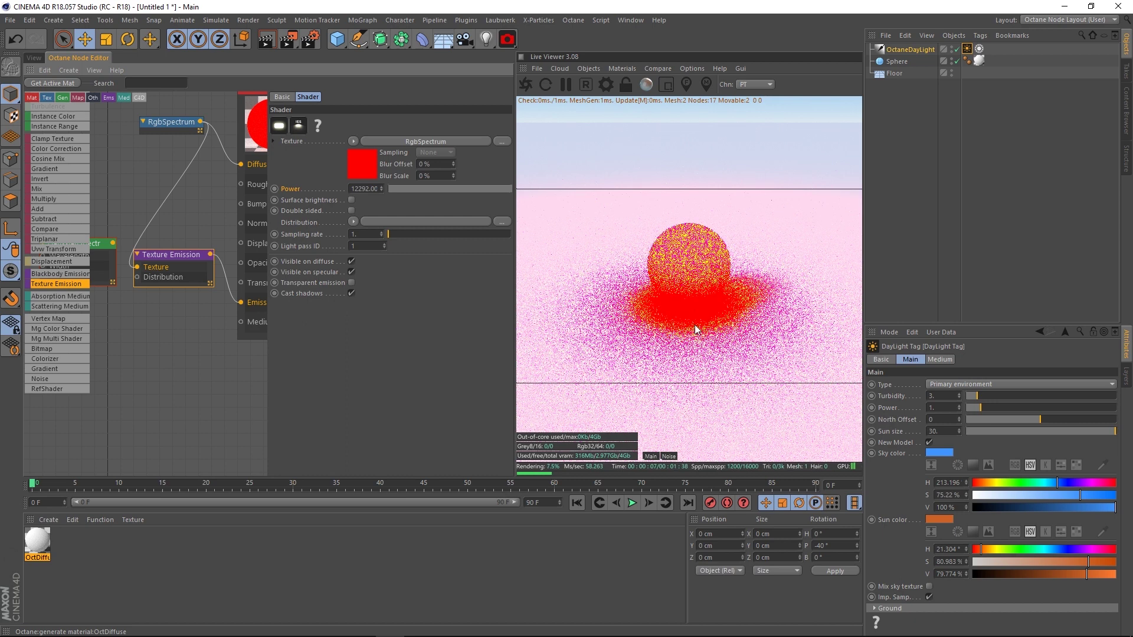
drag(171, 123, 137, 133)
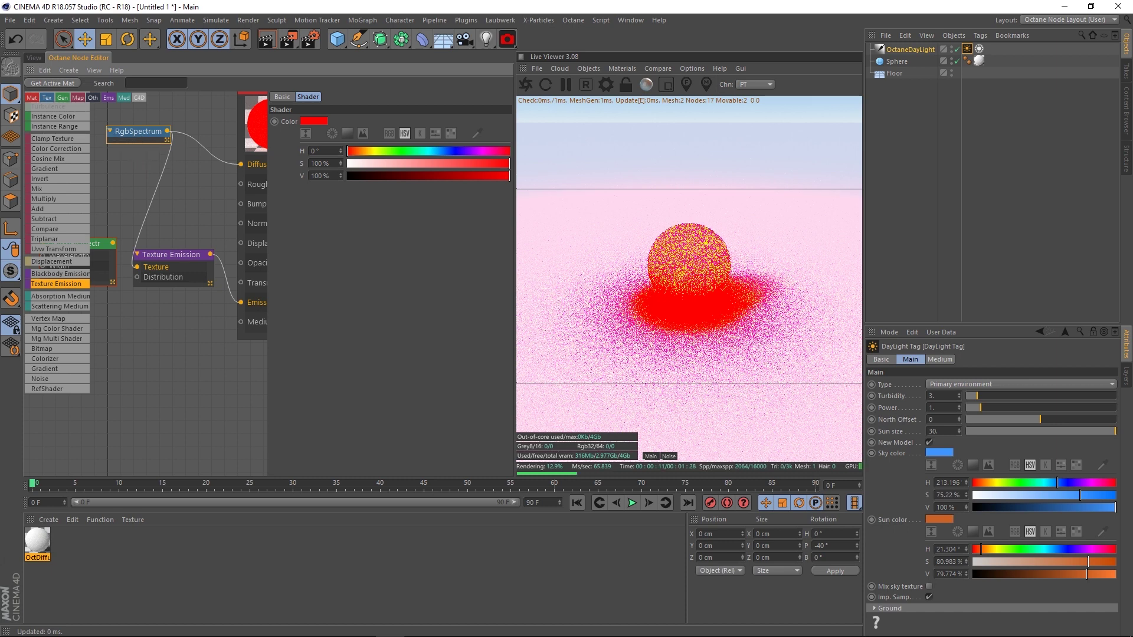
Step: Reposition the RgbSpectrum node and briefly try other RgbSpectrum hues
scroll(654, 271, down, 3)
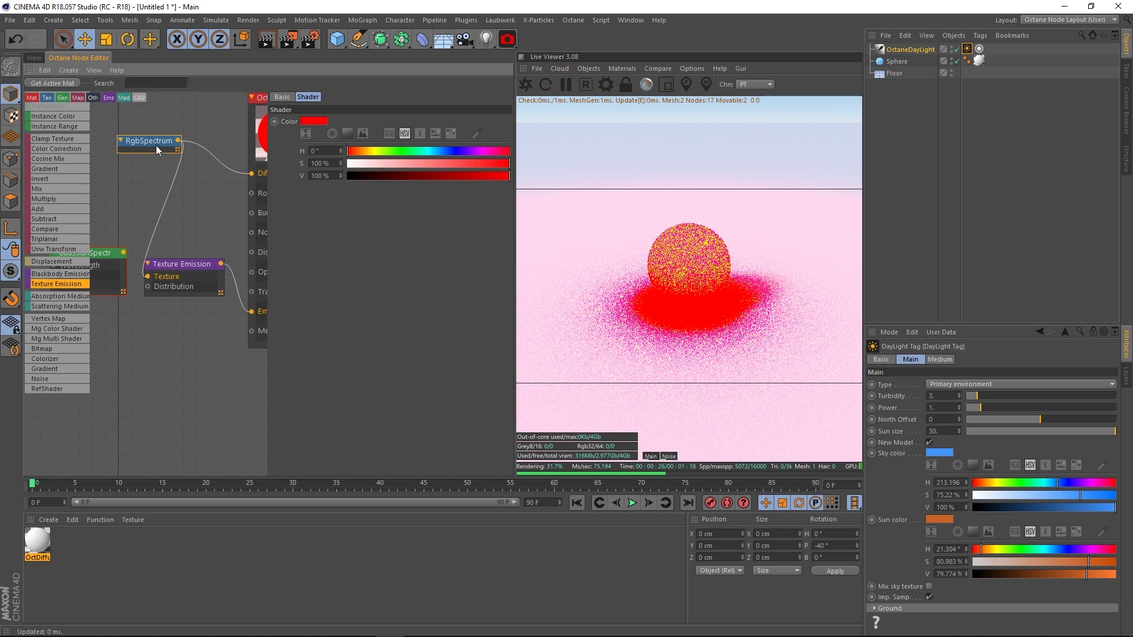
drag(150, 140, 162, 141)
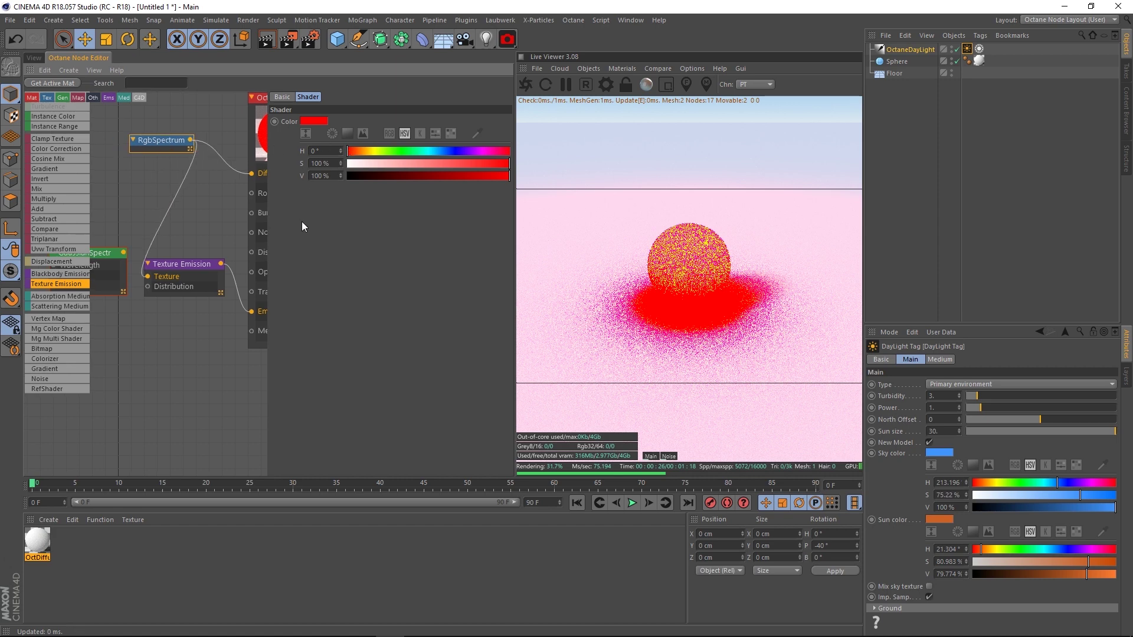
middle_drag(187, 202, 240, 193)
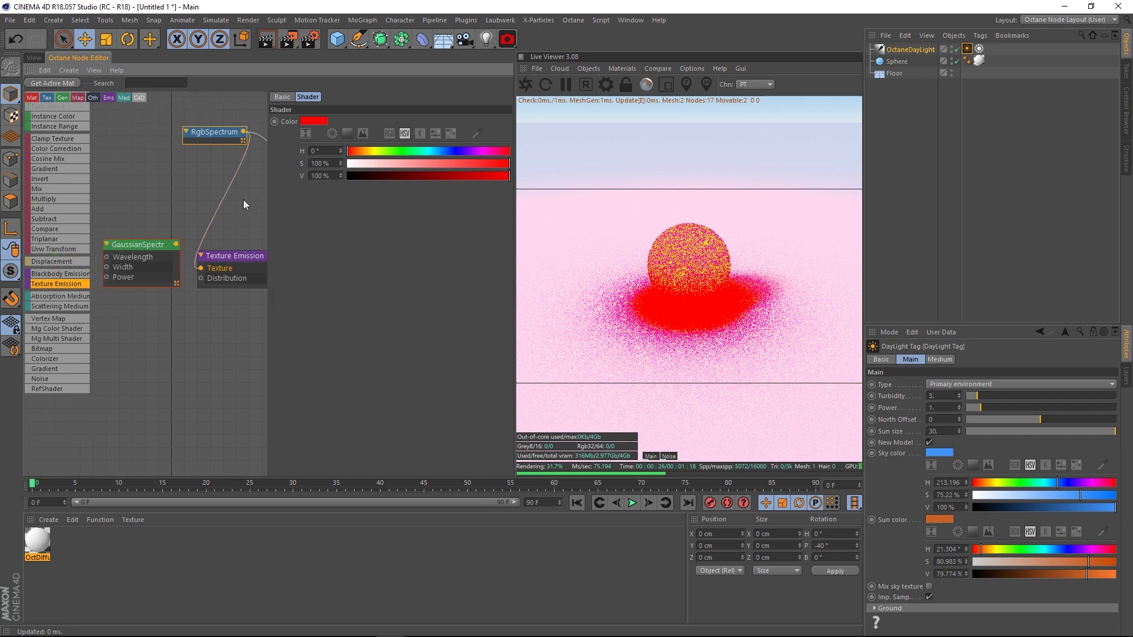
middle_drag(196, 235, 219, 215)
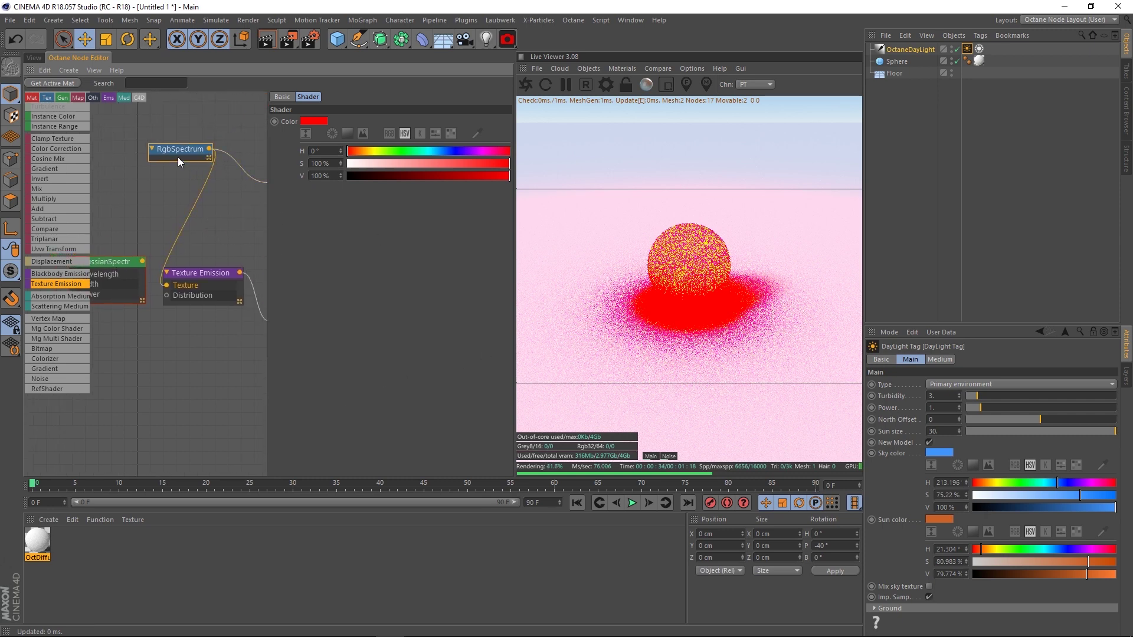
drag(178, 157, 173, 156)
mouse_move(386, 150)
mouse_down()
mouse_move(482, 150)
mouse_move(331, 152)
mouse_up()
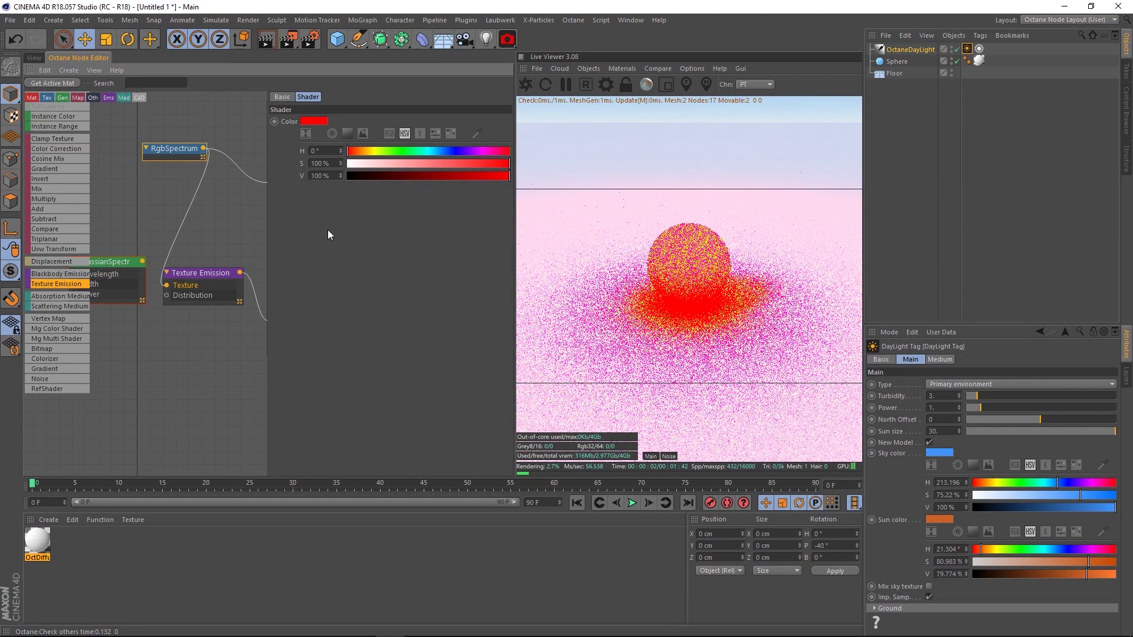
mouse_move(183, 254)
middle_down()
mouse_move(231, 228)
mouse_move(128, 255)
middle_up()
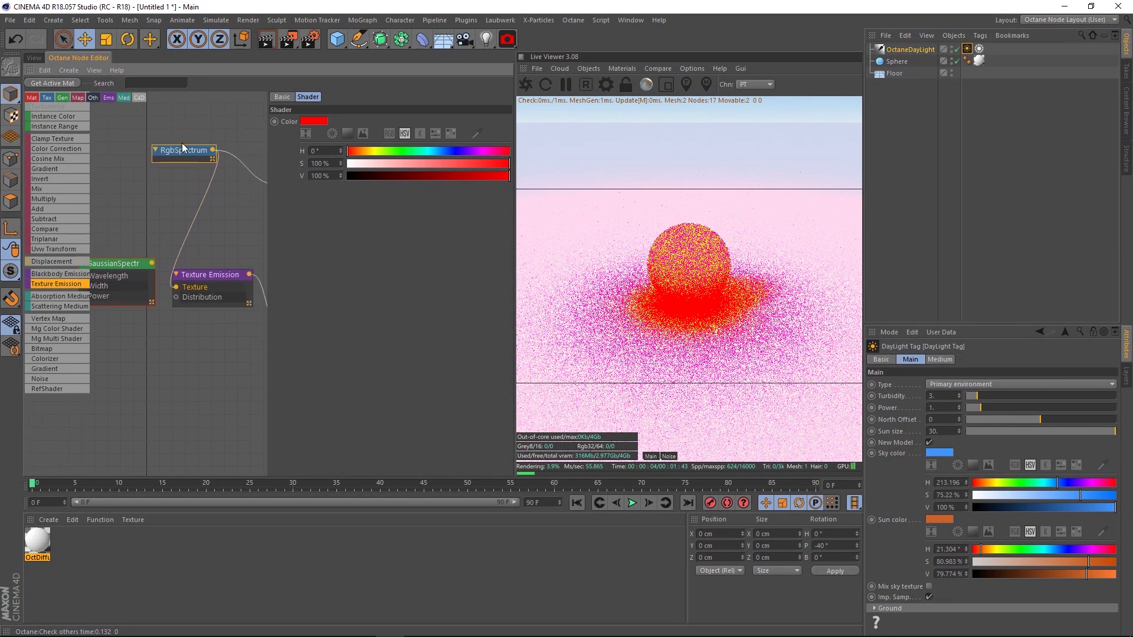
mouse_move(231, 203)
middle_down()
mouse_move(196, 208)
mouse_move(150, 166)
middle_up()
Step: Pull the GaussianSpectrum node out, show its settings, and place it beside Texture Emission
drag(151, 166, 122, 168)
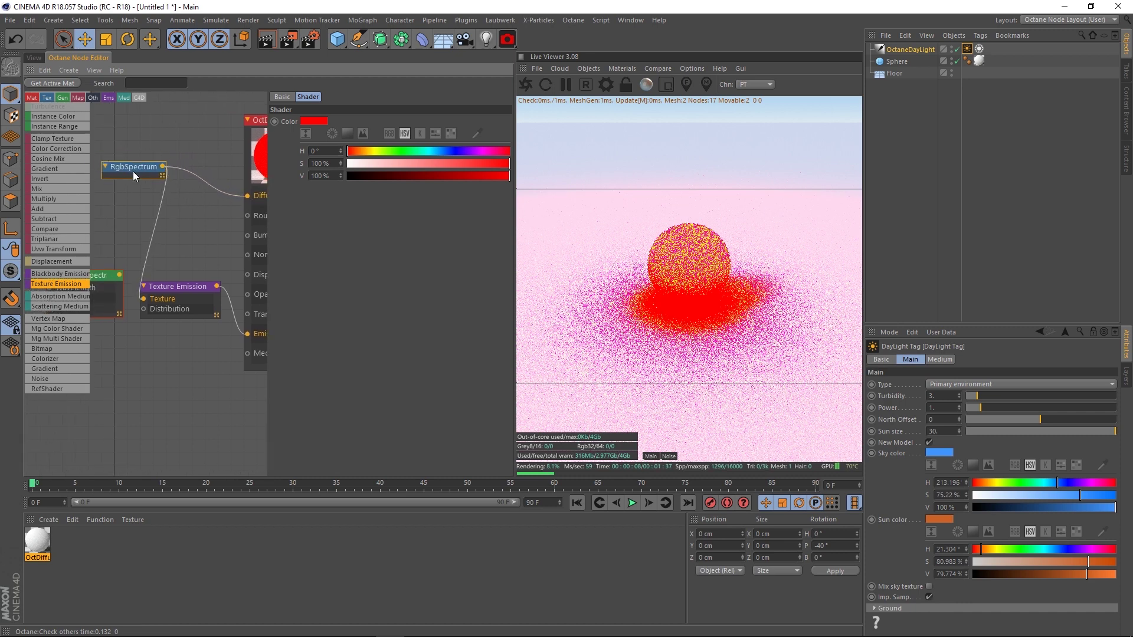
drag(104, 274, 183, 211)
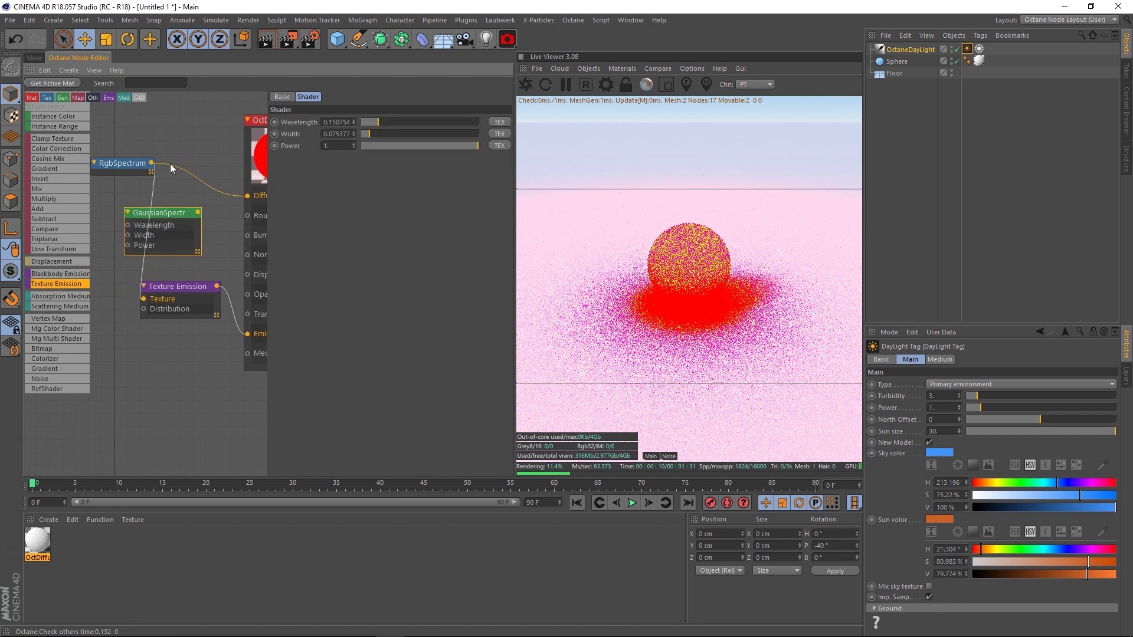
middle_drag(170, 164, 191, 160)
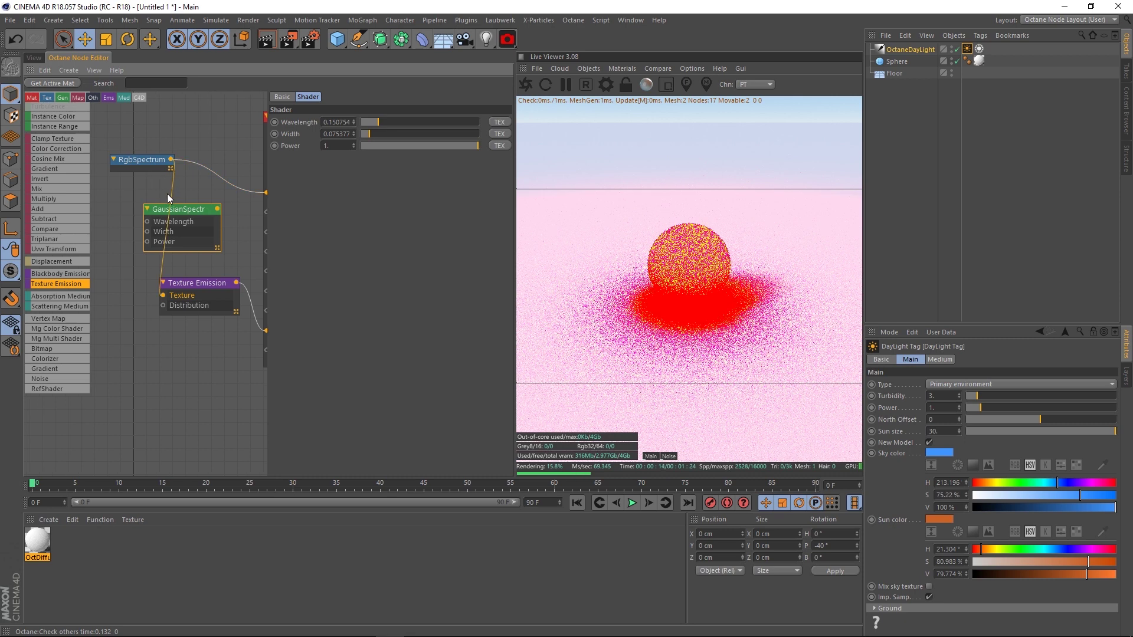
drag(196, 218, 119, 282)
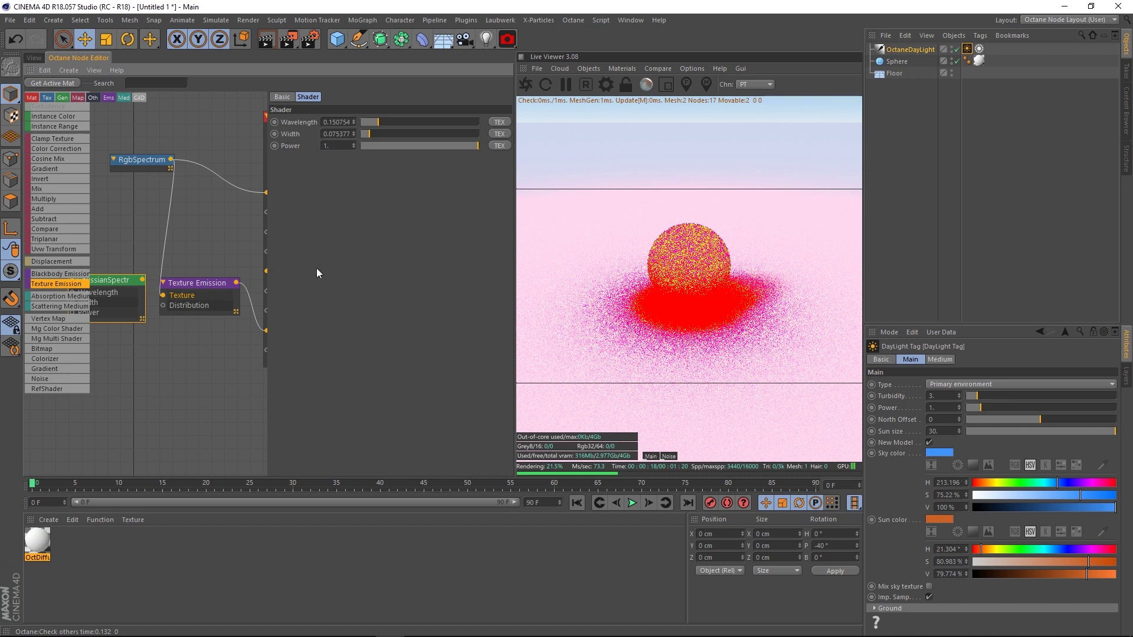
drag(132, 282, 122, 285)
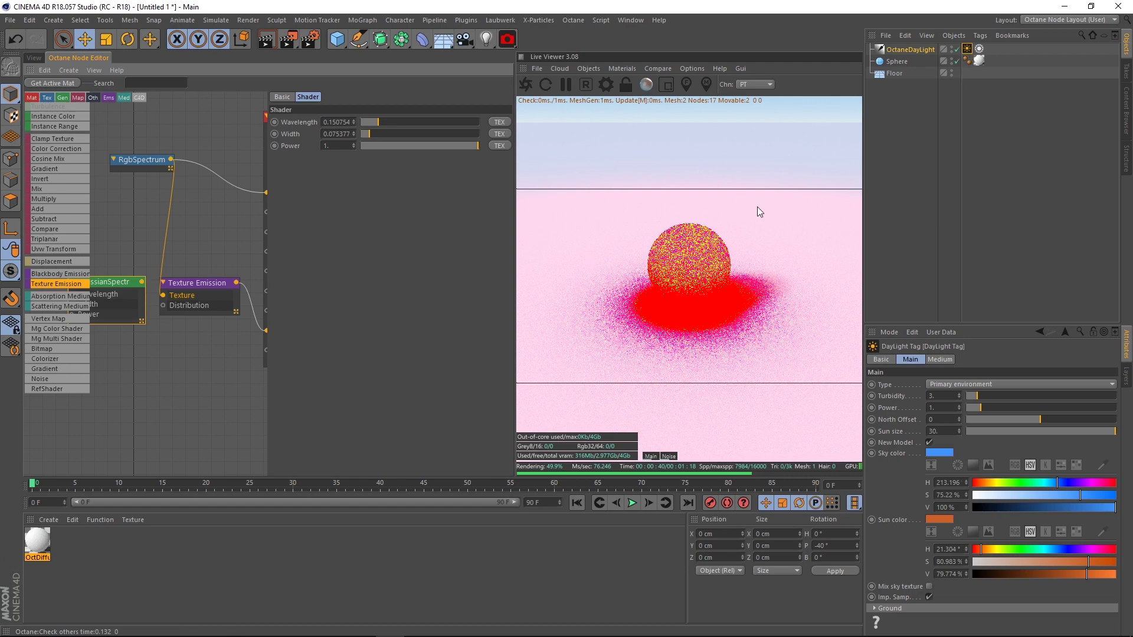
Step: Disable the OctaneDayLight and select the Texture Emission node to view its settings
click(958, 51)
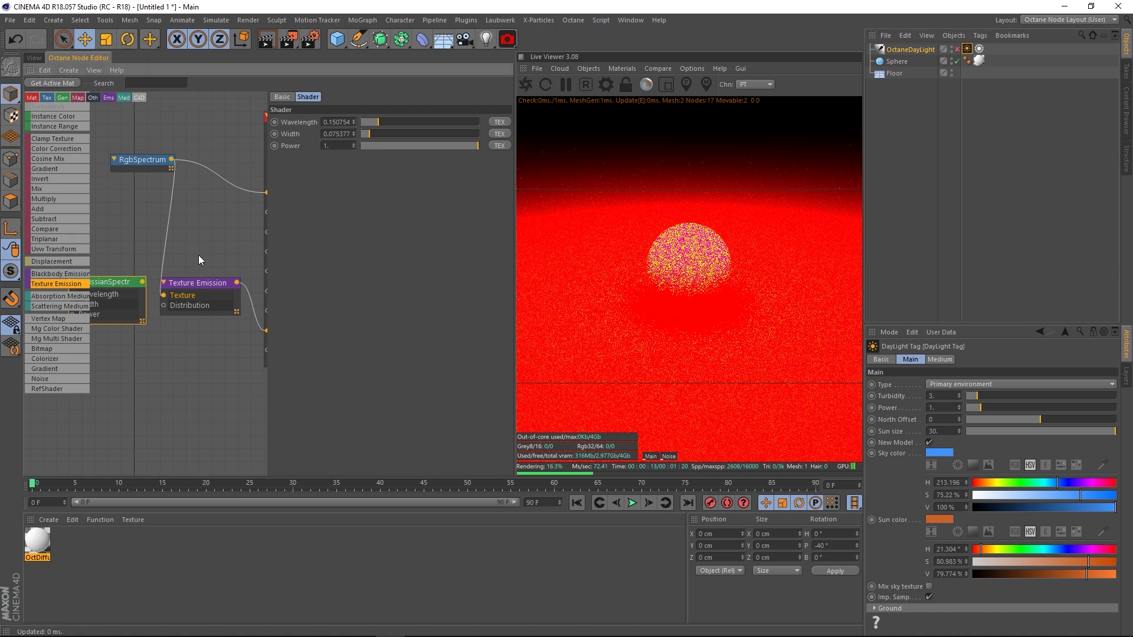
middle_drag(176, 253, 197, 252)
drag(171, 162, 143, 167)
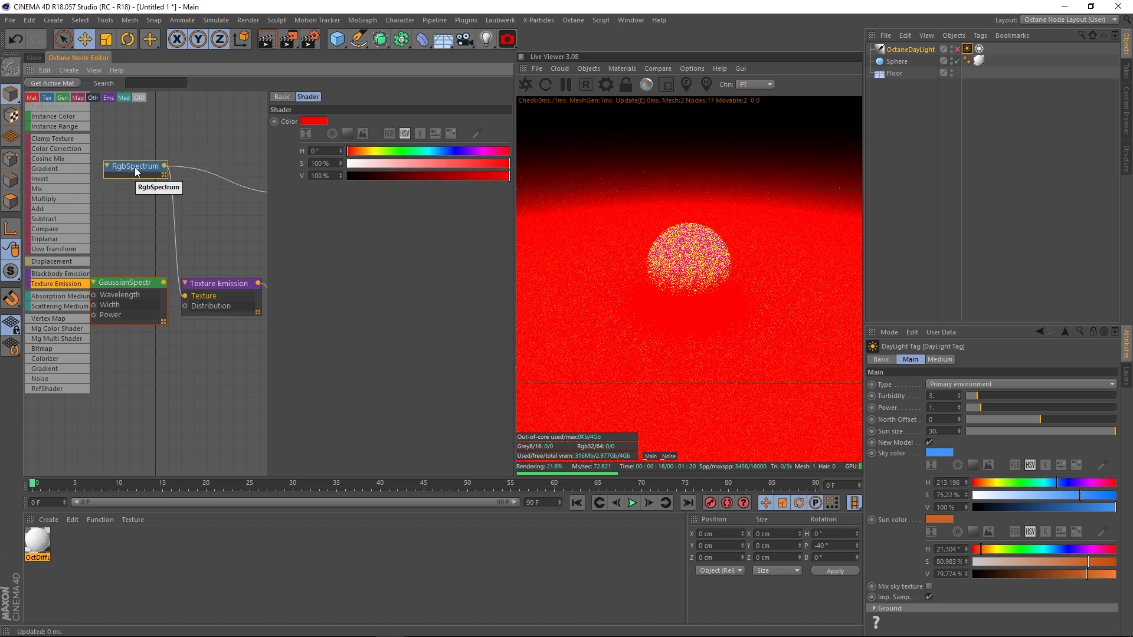
mouse_move(140, 168)
mouse_down()
mouse_move(166, 141)
mouse_move(143, 146)
mouse_up()
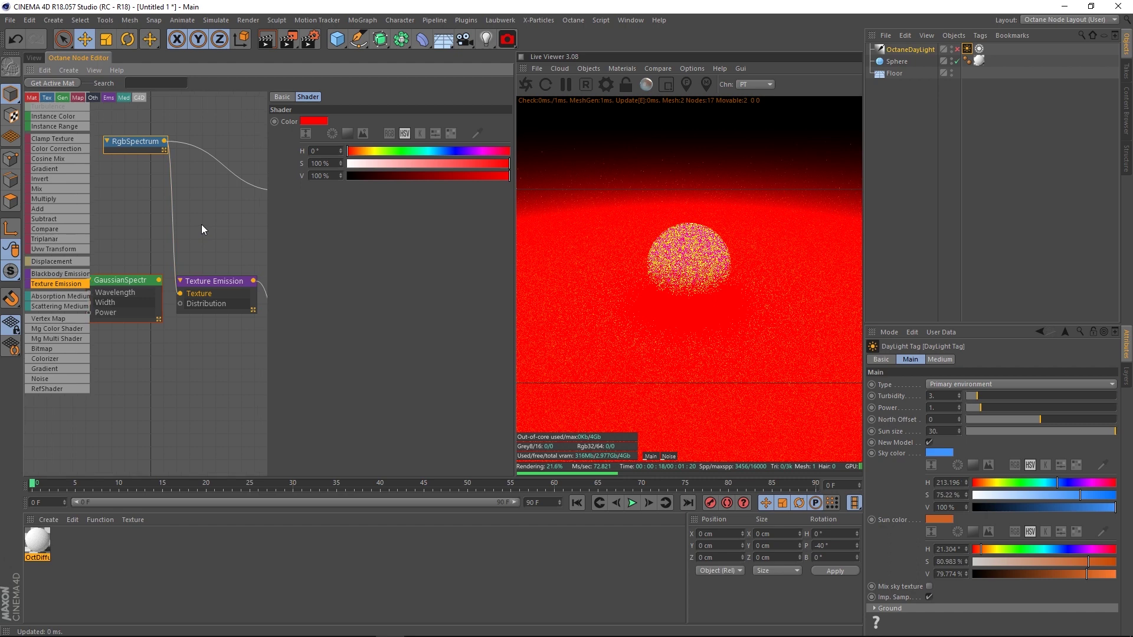
click(119, 283)
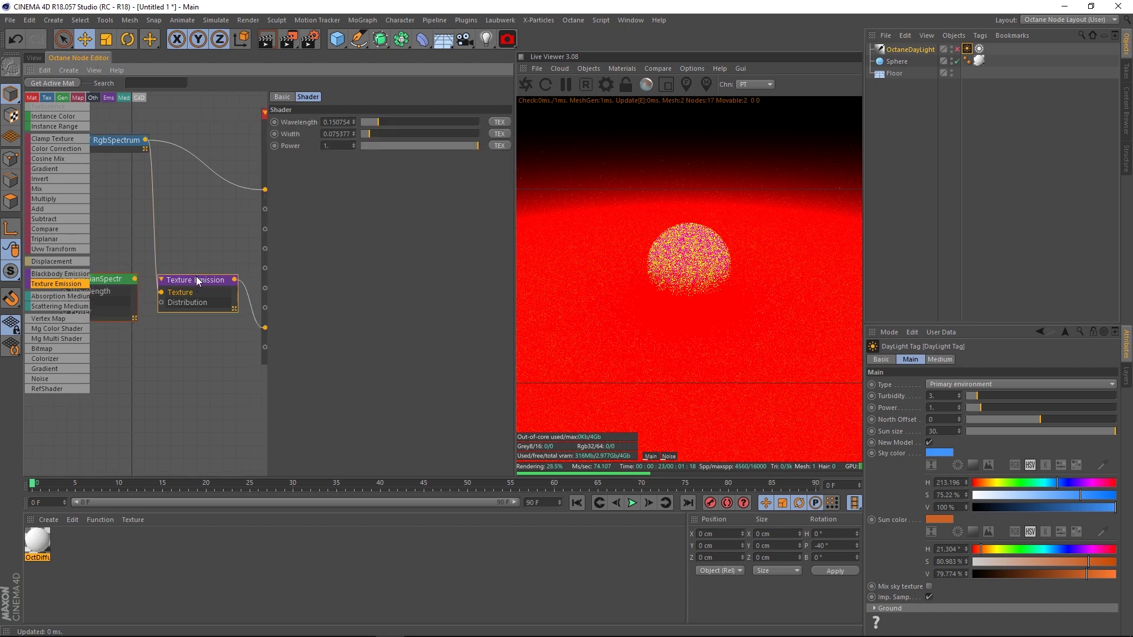
click(196, 276)
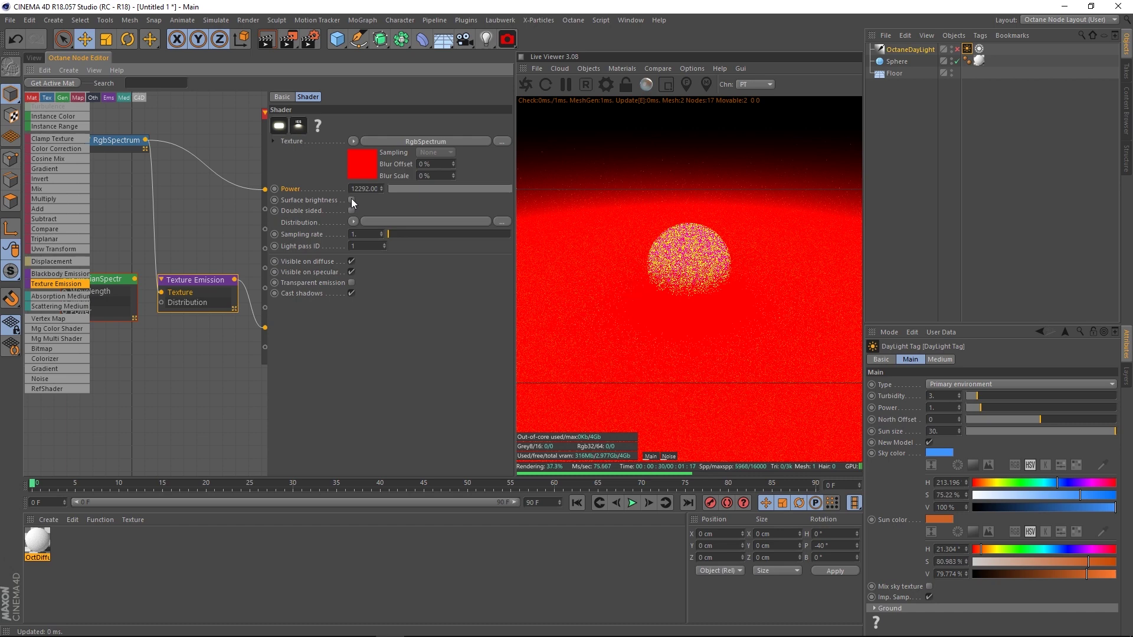
Step: Enable Surface brightness on the Texture Emission and show the Live Viewer sample readout
click(351, 200)
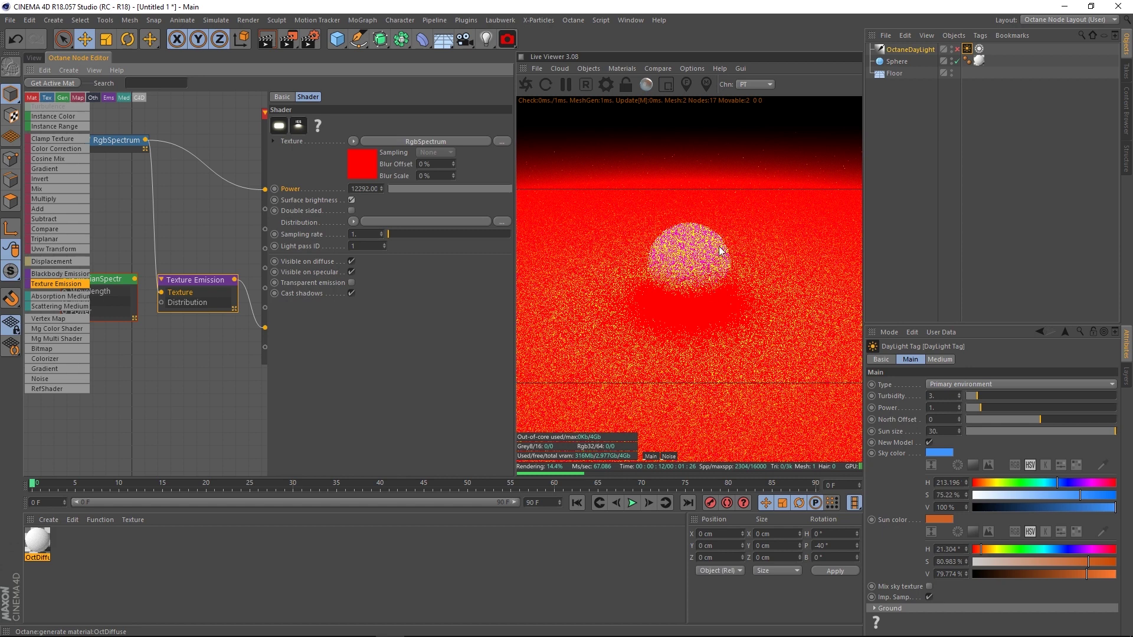
click(666, 84)
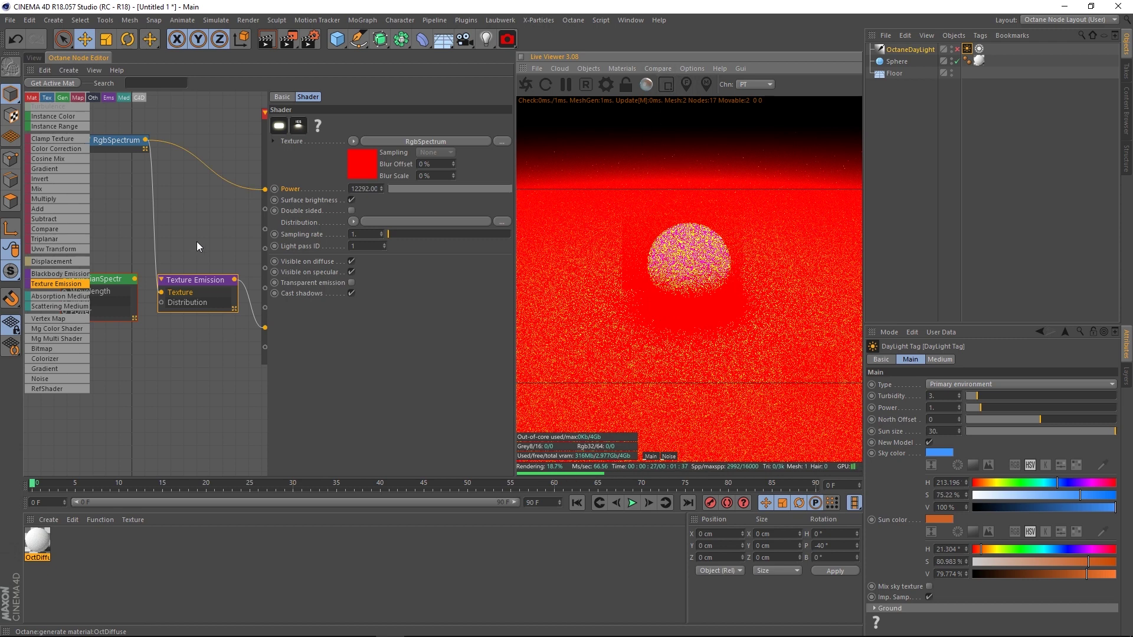
Step: Wire the GaussianSpectrum output into the Texture Emission's Texture input
middle_drag(196, 242, 219, 226)
scroll(219, 225, down, 4)
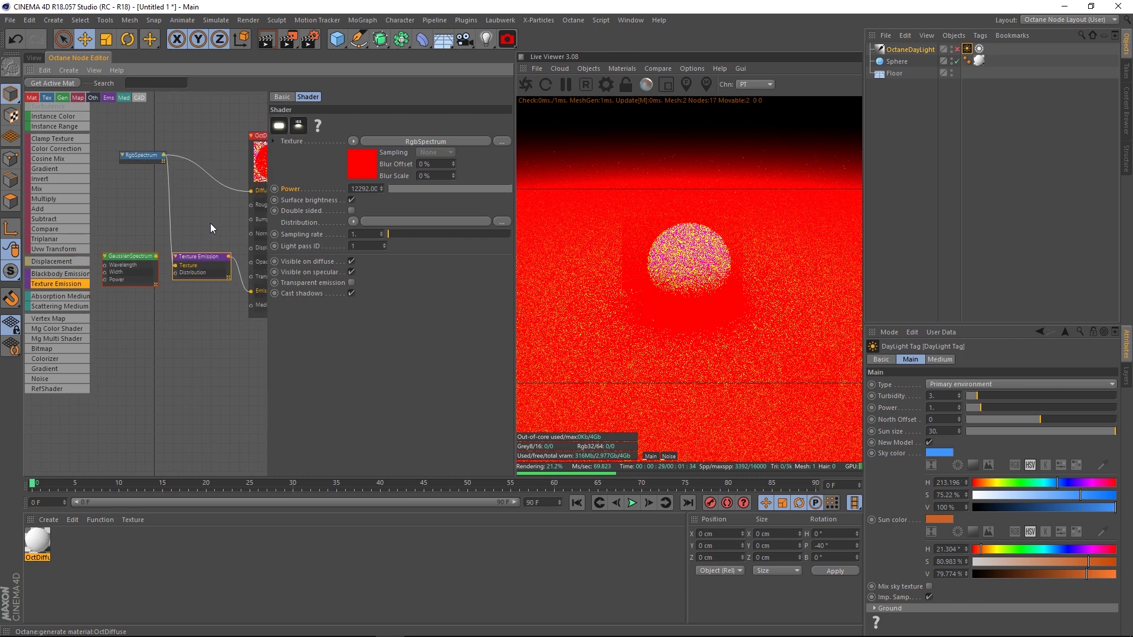
drag(141, 254, 134, 262)
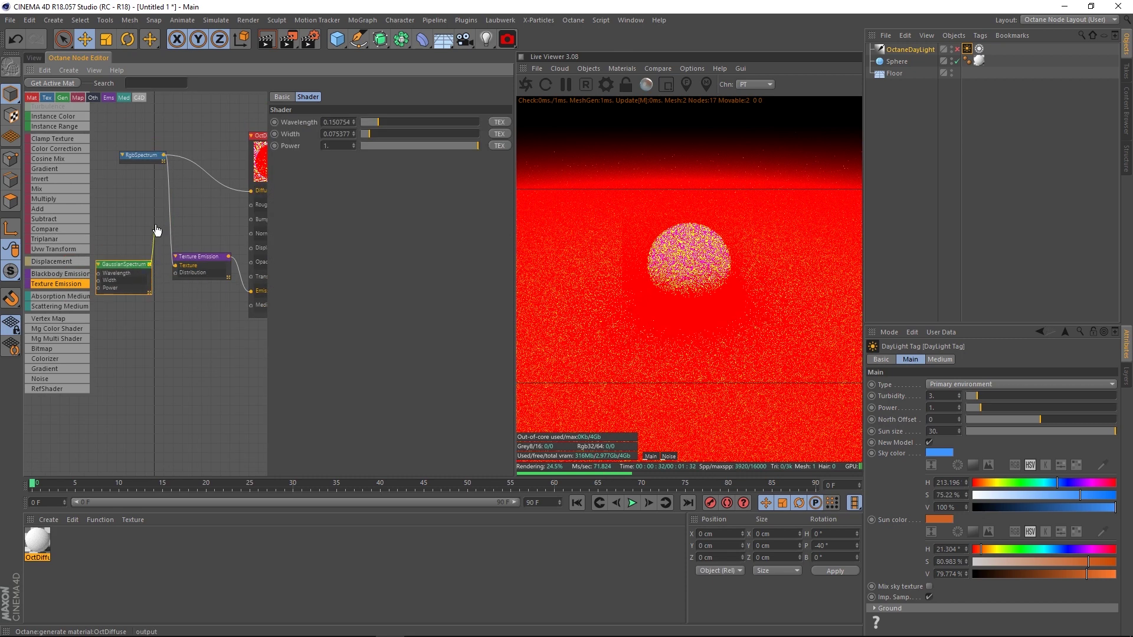
drag(149, 264, 180, 272)
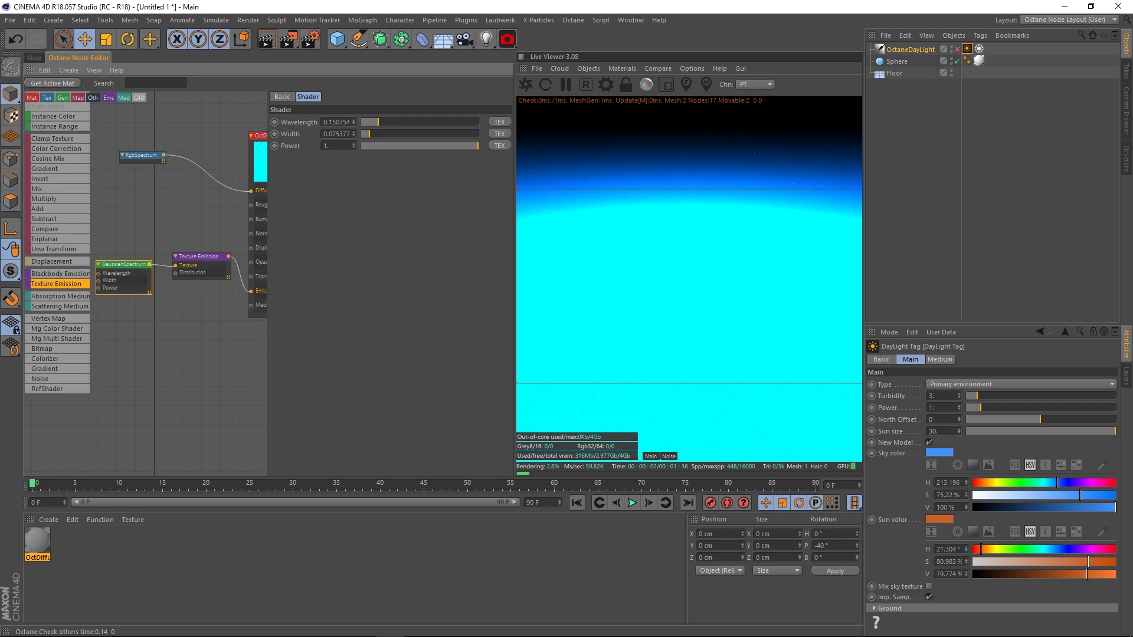
key(alt+Tab)
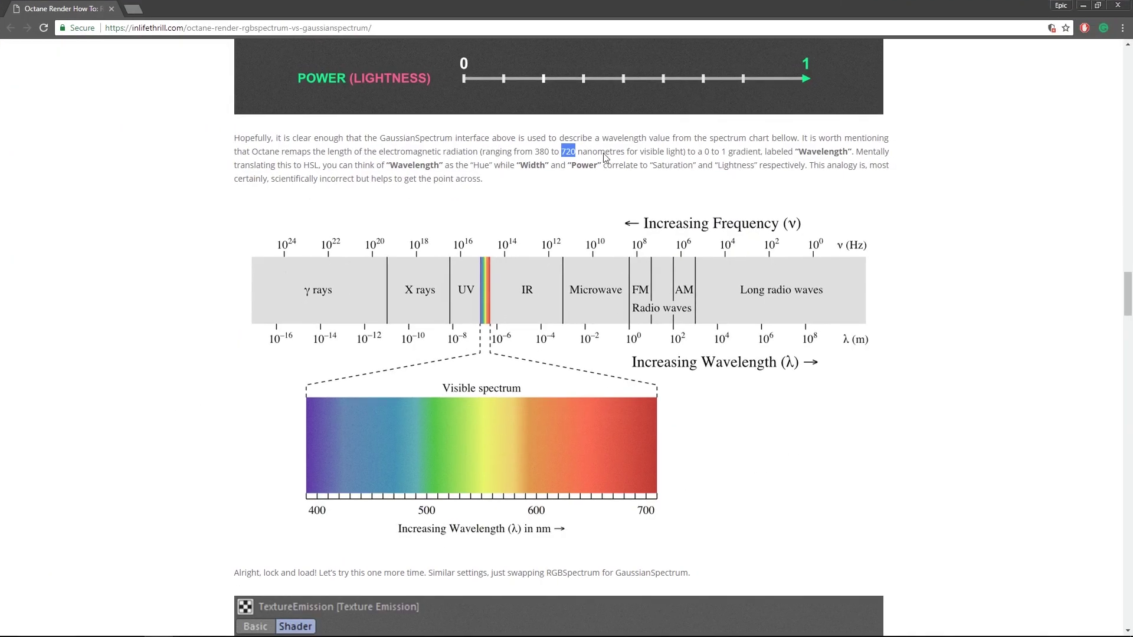
scroll(306, 355, down, 2)
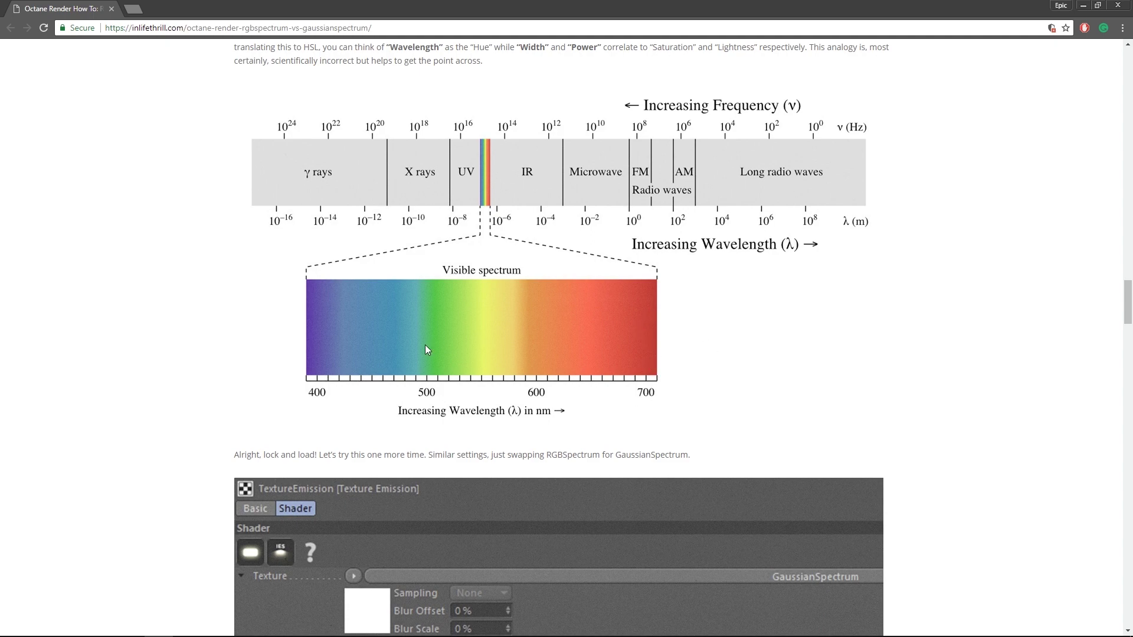
scroll(650, 408, up, 2)
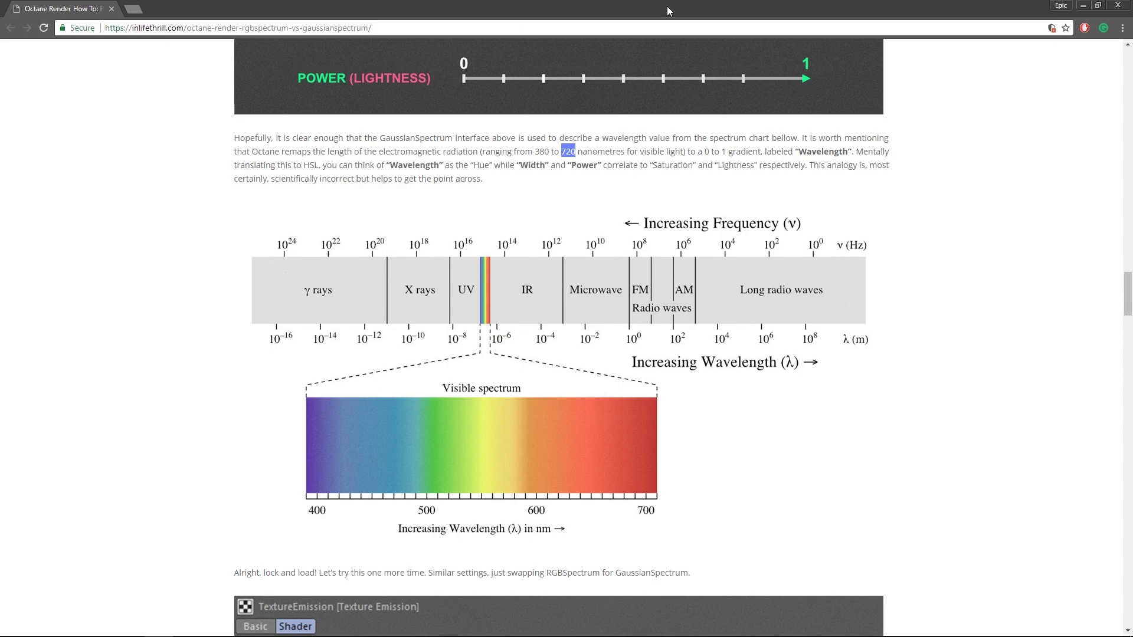
key(alt+Tab)
drag(380, 125, 474, 122)
Step: Set the GaussianSpectrum Wavelength to 0.8 and Width to 0.02
double_click(327, 122)
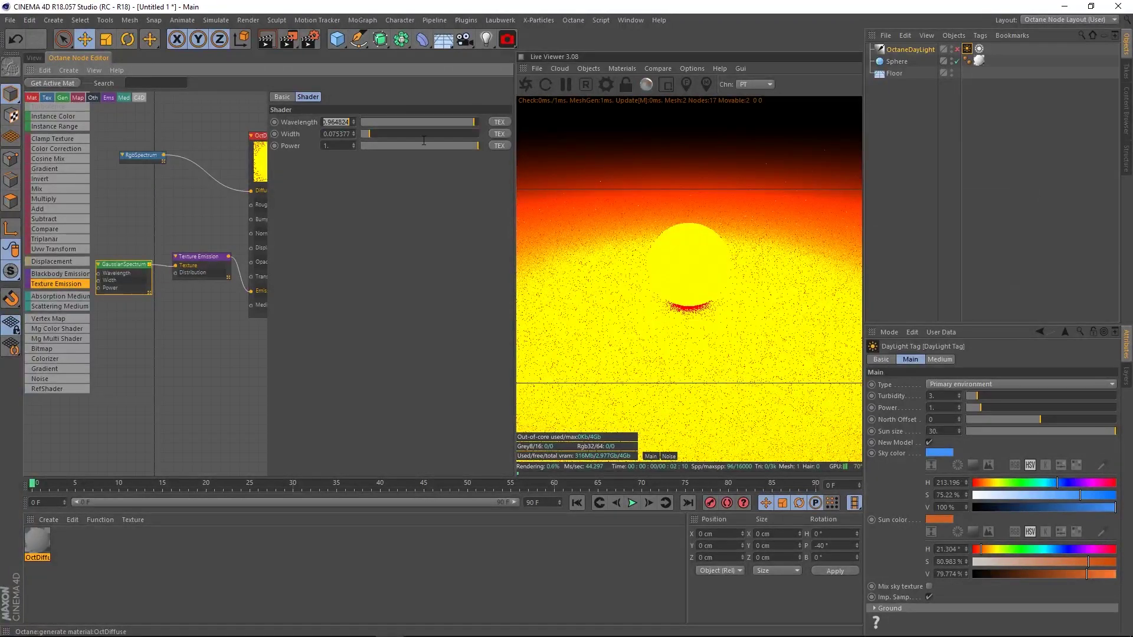
text(.8)
key(Return)
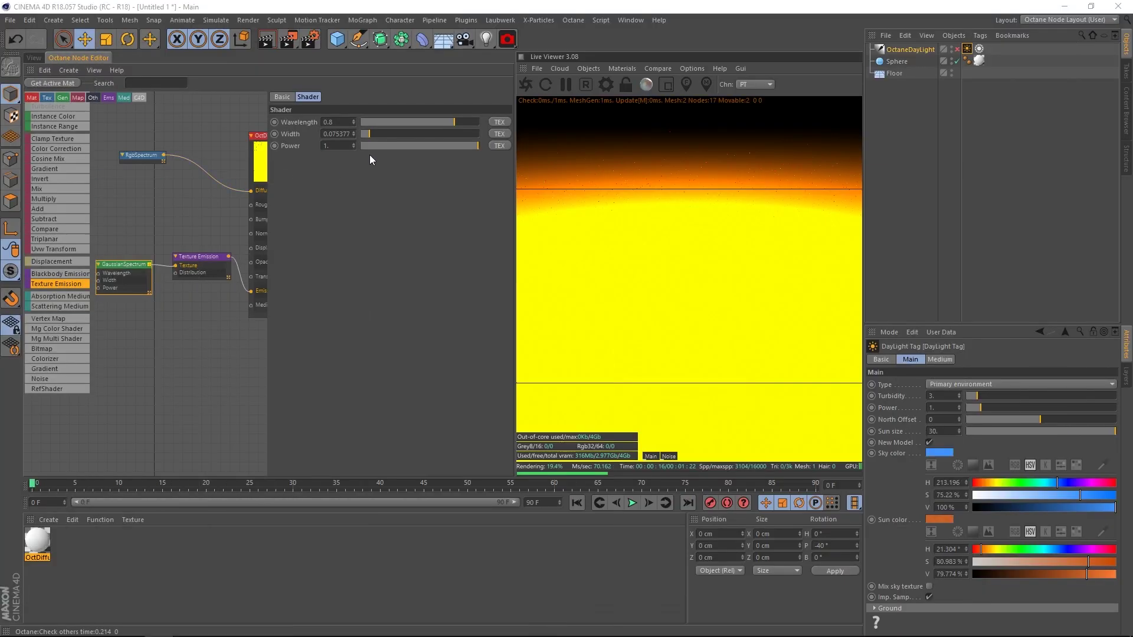
drag(369, 133, 363, 136)
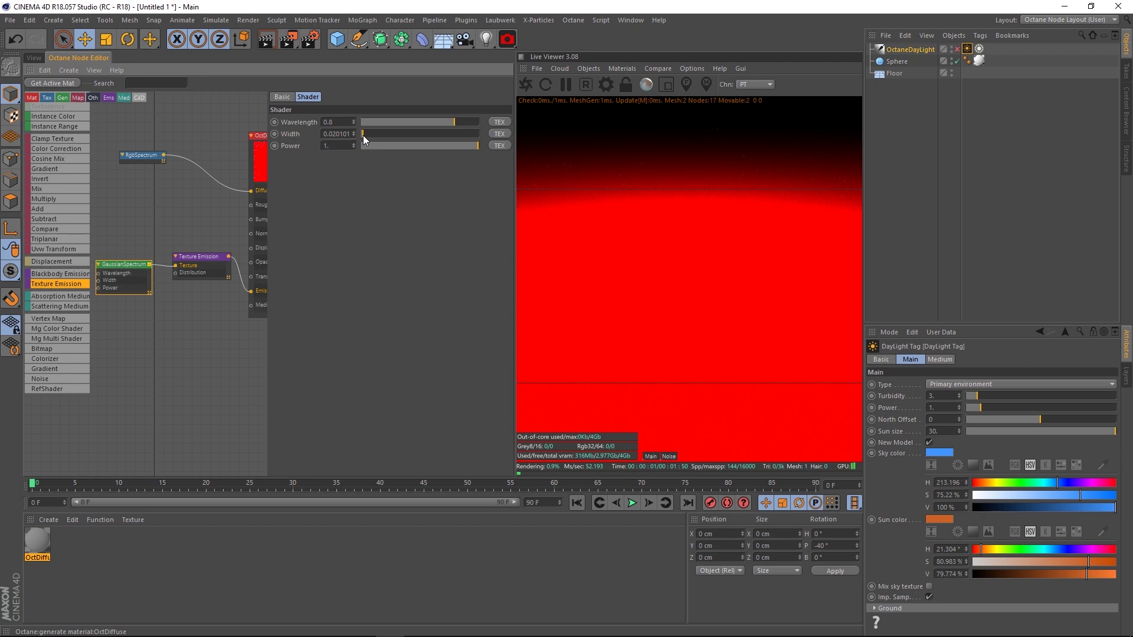
click(324, 134)
text(.02)
key(Return)
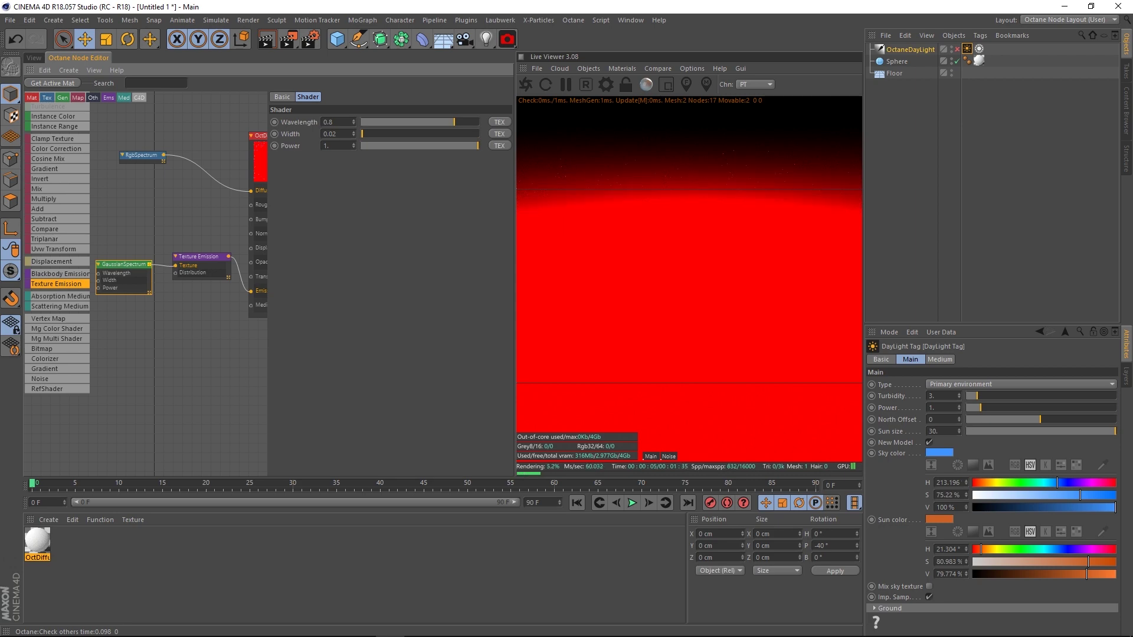
Step: Read the article's GaussianSpectrum settings in Chrome, then return to Cinema 4D
key(alt+Tab)
scroll(848, 390, down, 4)
scroll(874, 363, down, 4)
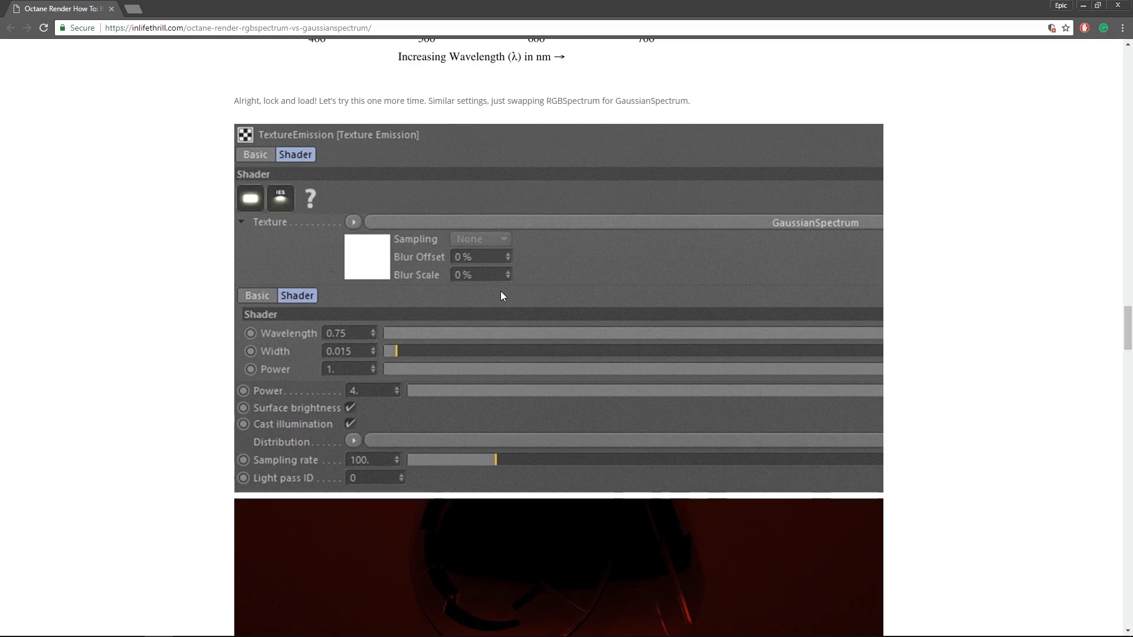
key(alt+Tab)
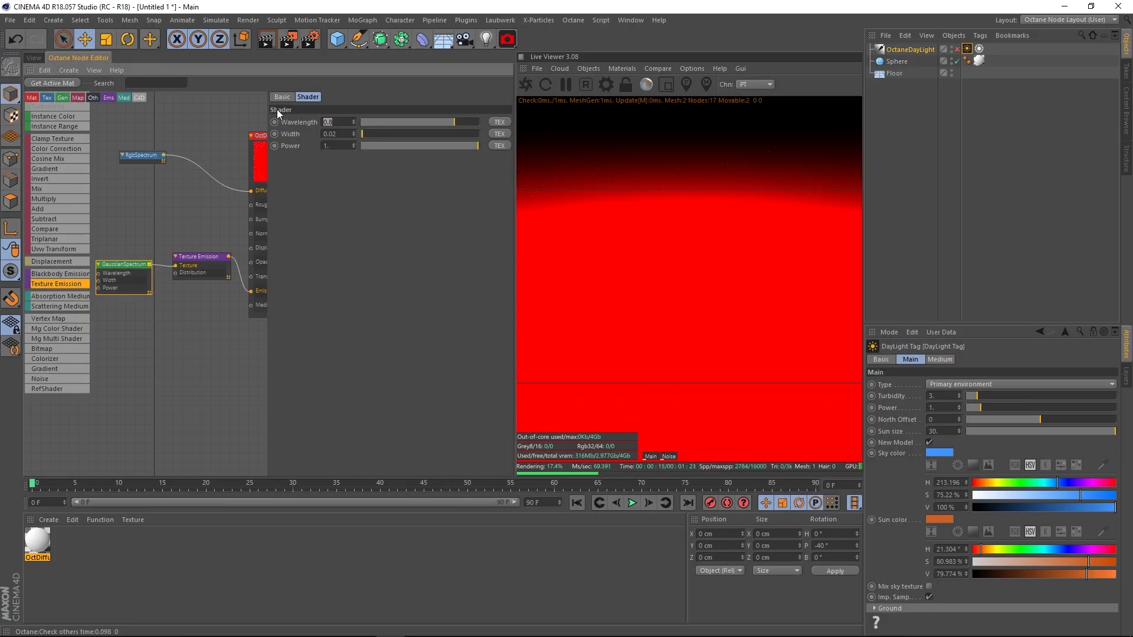
Step: Set the GaussianSpectrum Wavelength to 0.75 and Width to 0.015
text(.75)
key(Tab)
key(BackSpace)
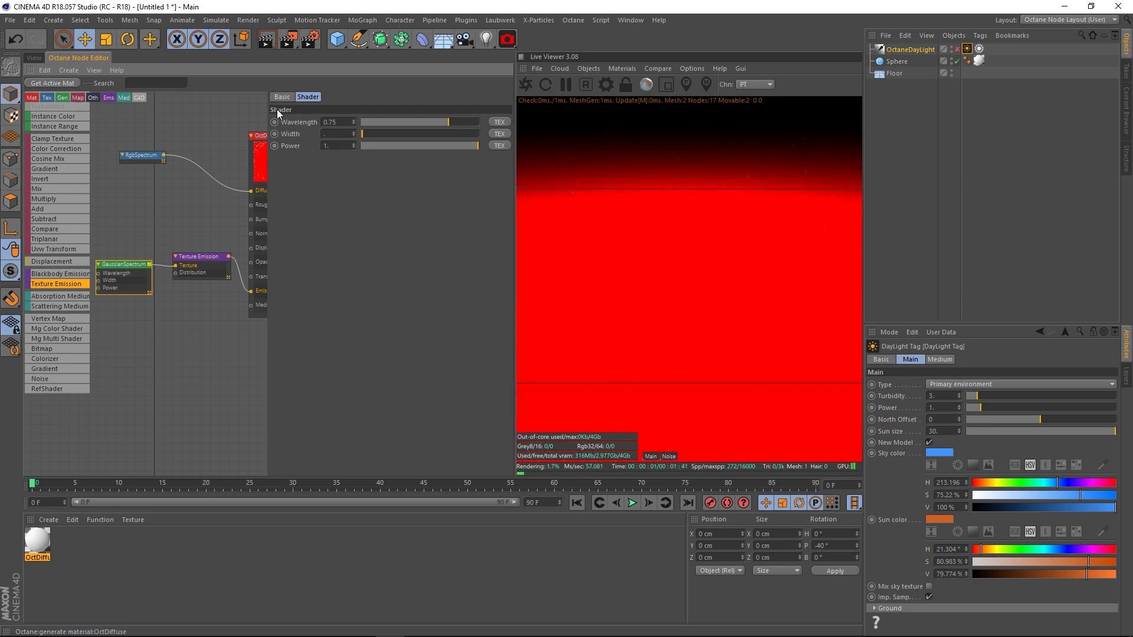
text(015)
key(Return)
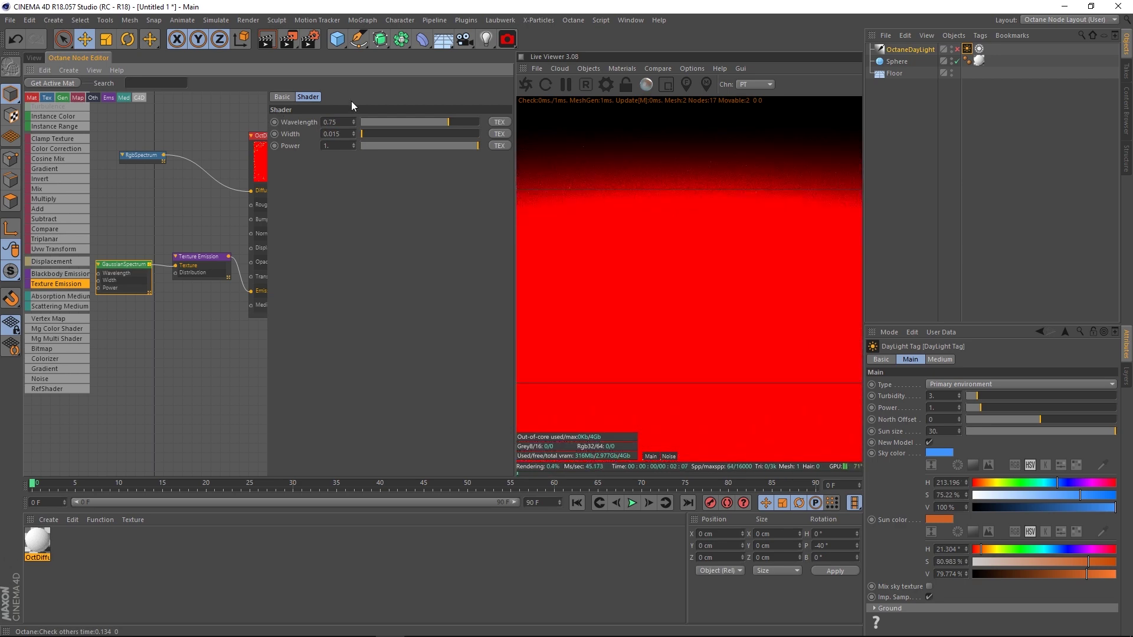
Step: Compare against the article again, then select the Texture Emission node
key(alt+Tab)
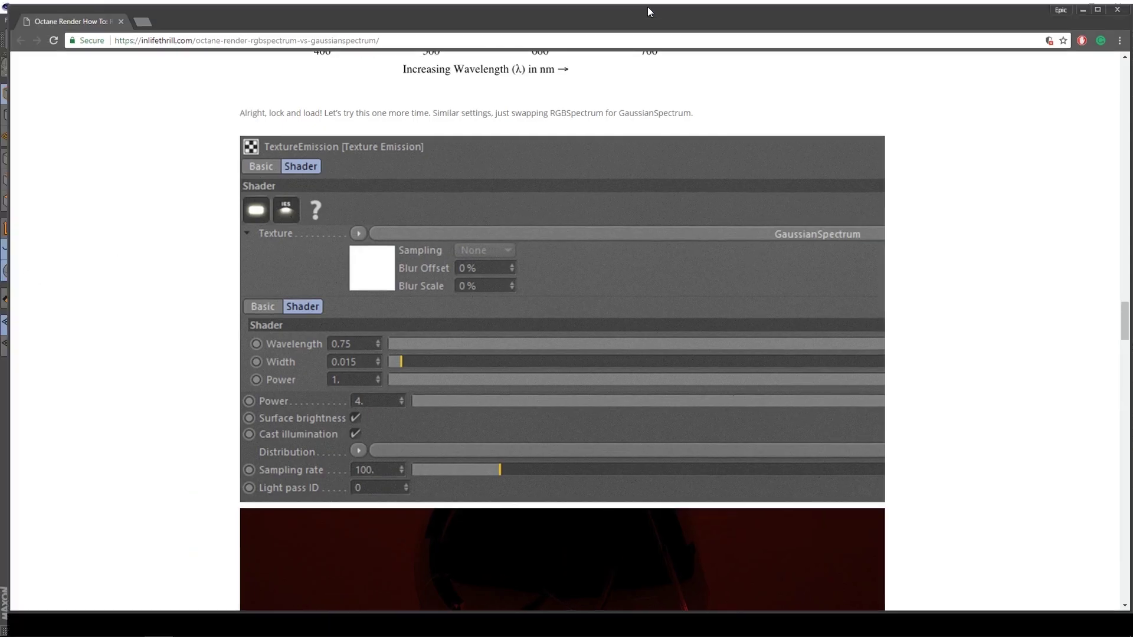
scroll(724, 441, down, 6)
scroll(595, 426, up, 5)
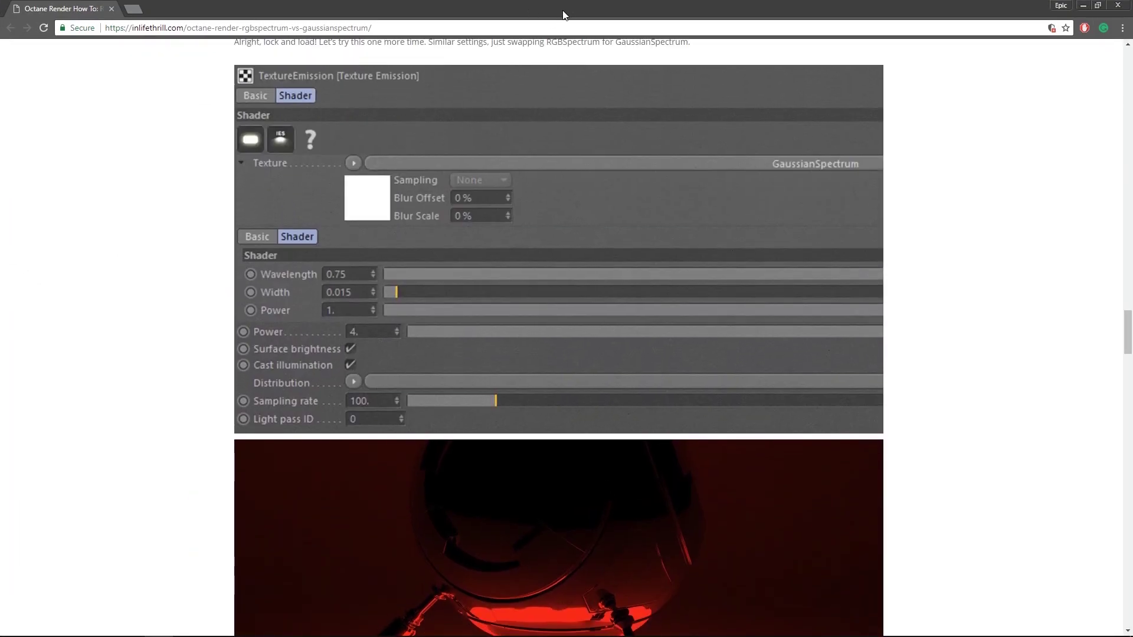
key(alt+Tab)
click(207, 261)
Step: Test emission Power values with RgbSpectrum as texture, settling Power at 4239.928
drag(483, 189, 503, 190)
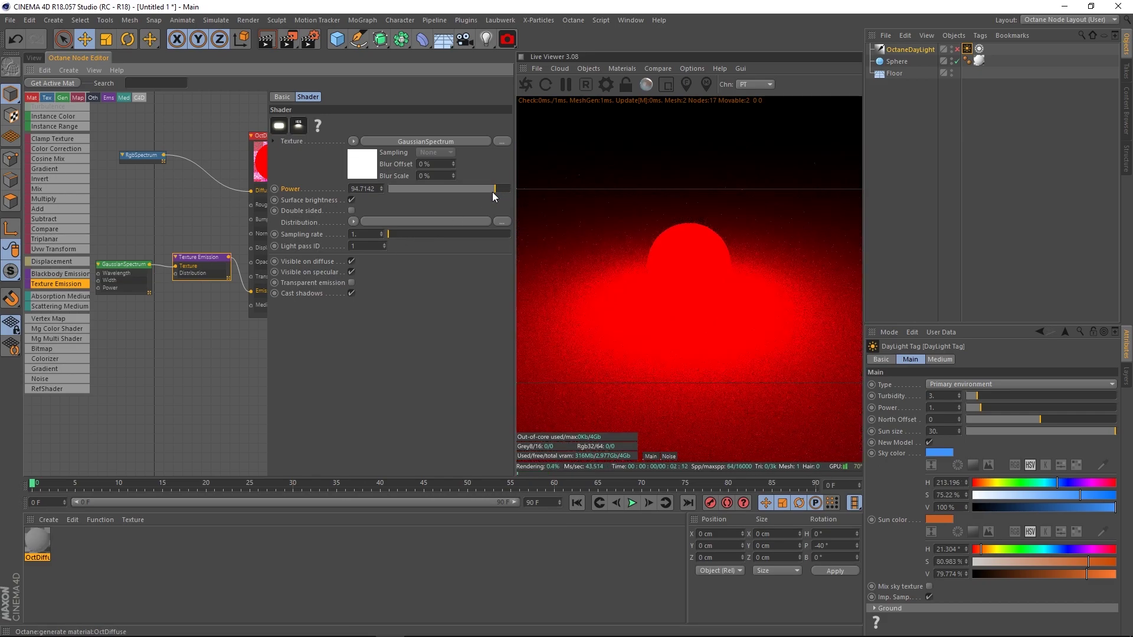
drag(495, 192, 536, 191)
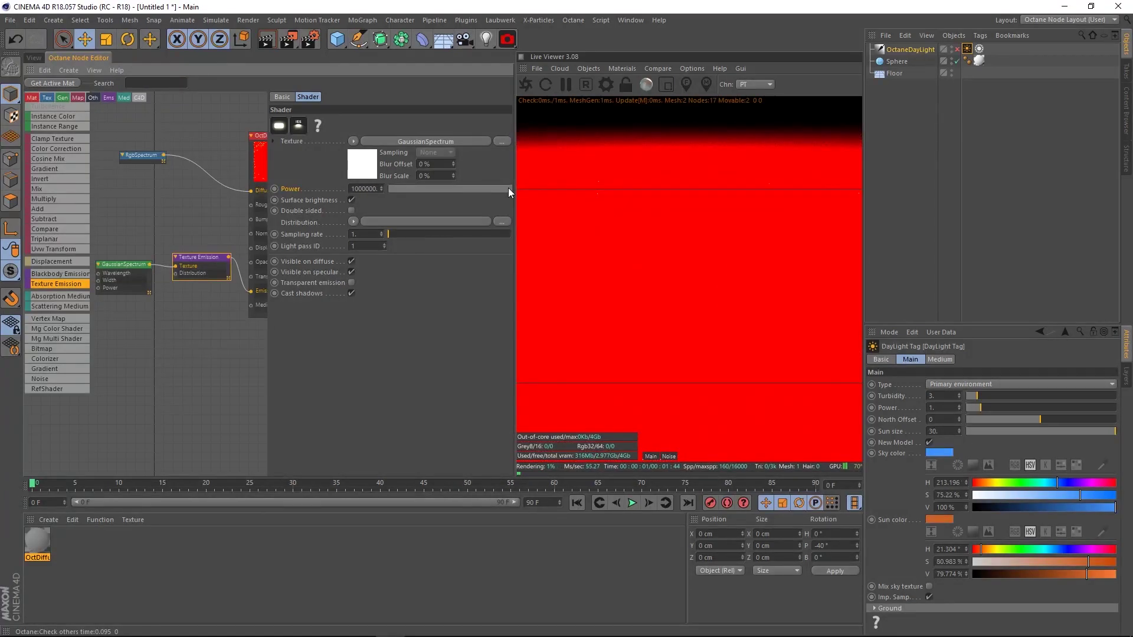
drag(509, 188, 482, 191)
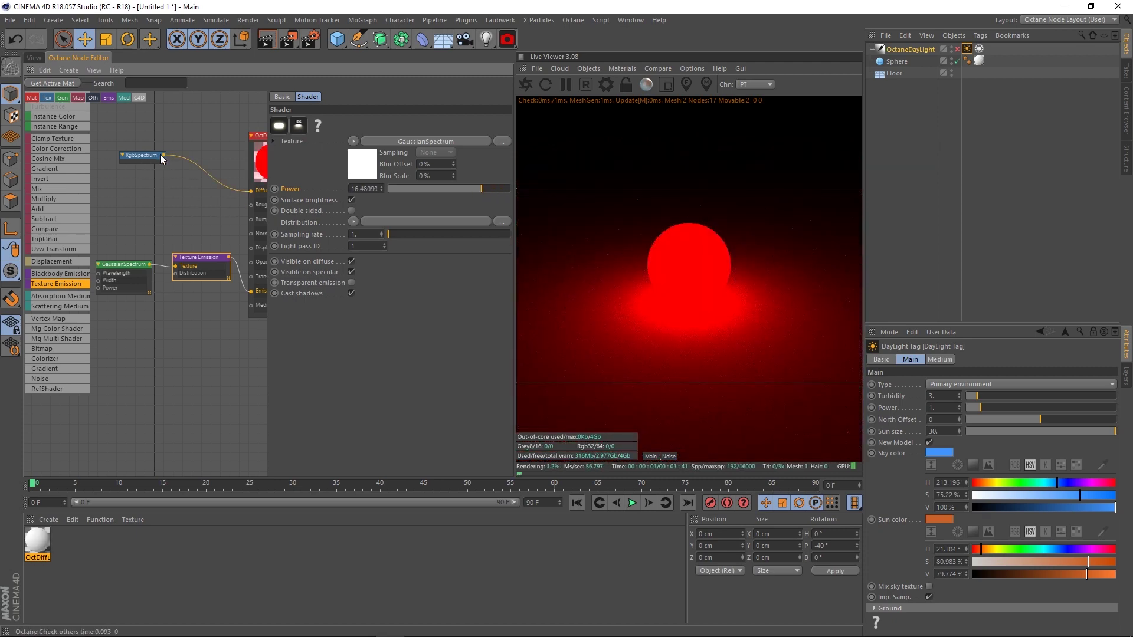
drag(164, 155, 178, 272)
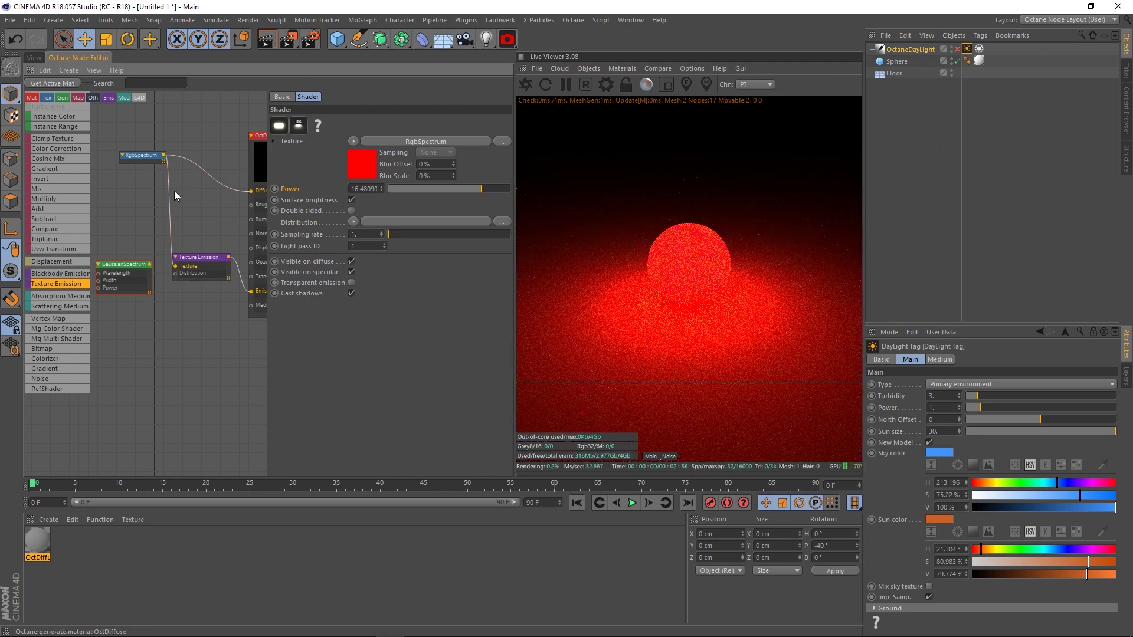
click(139, 155)
click(228, 255)
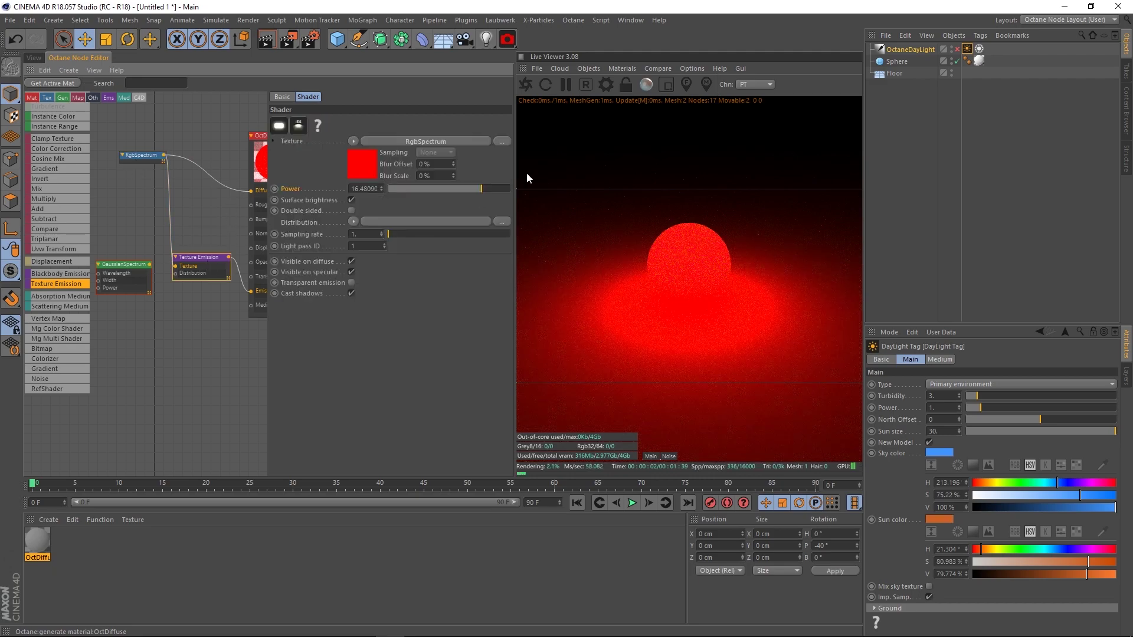
drag(487, 186, 525, 197)
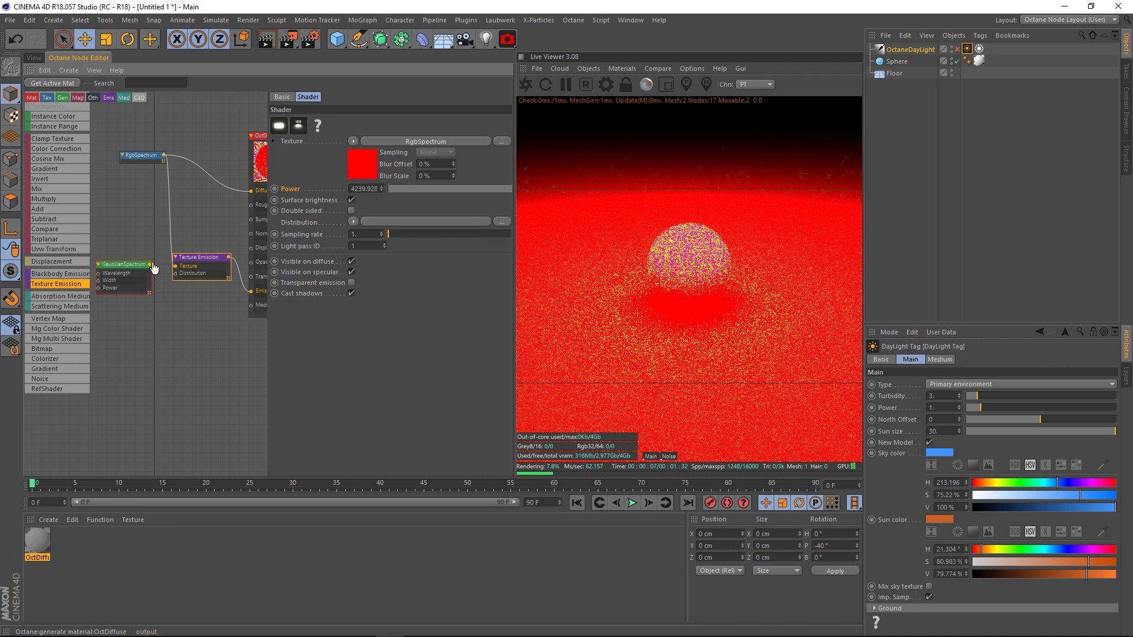
Step: Reconnect GaussianSpectrum as the emission texture and unplug the emission from OctDiffuse
drag(149, 264, 174, 267)
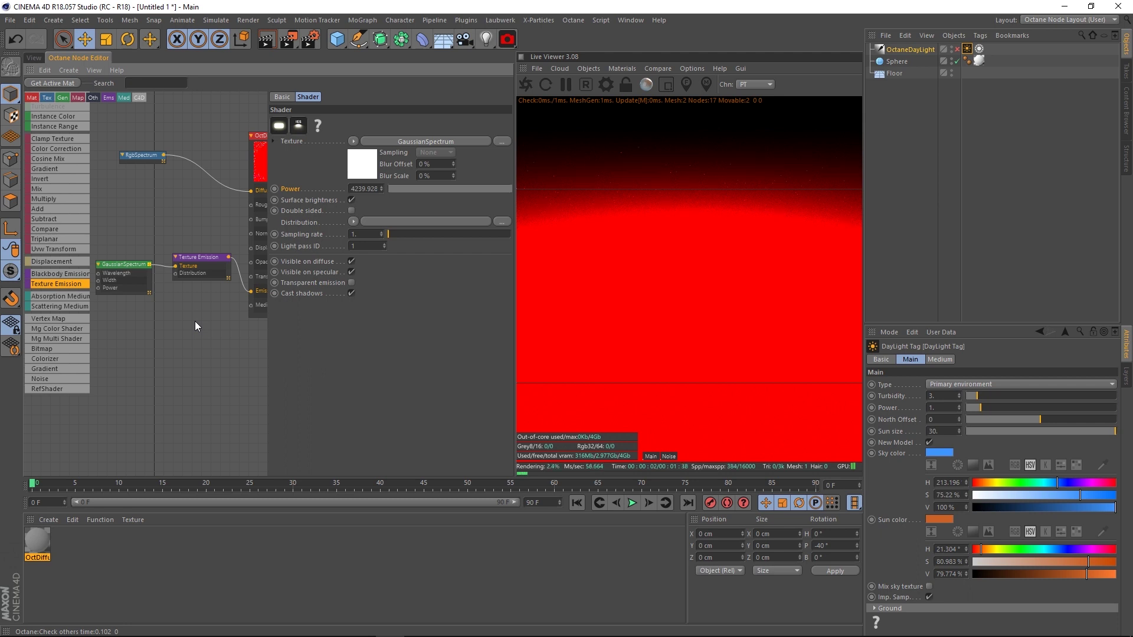
scroll(182, 304, up, 1)
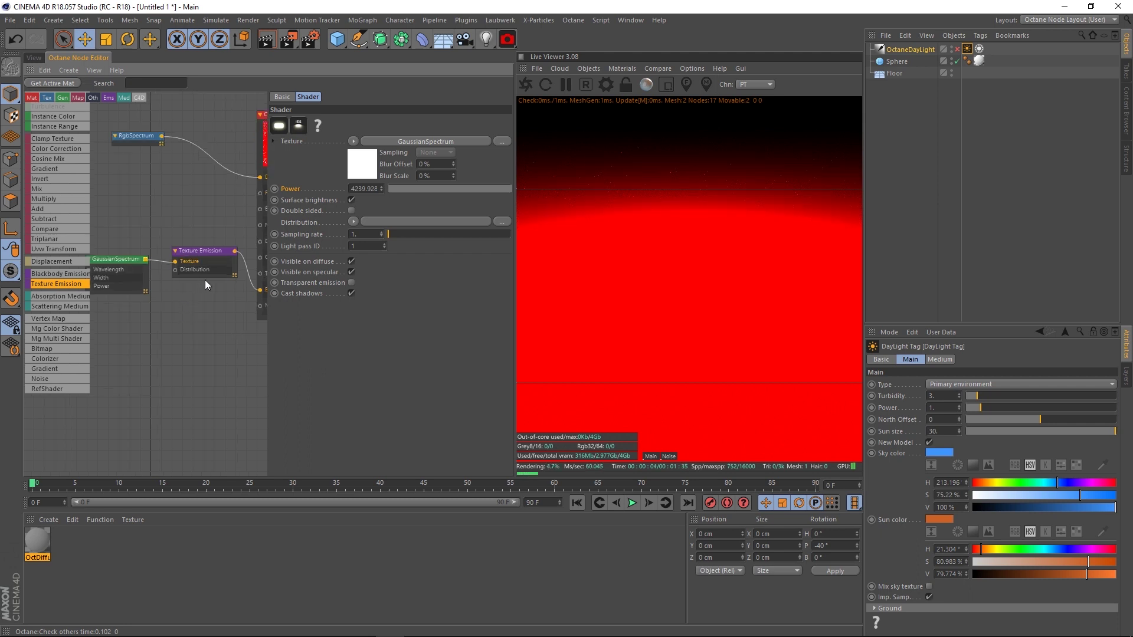
scroll(204, 280, up, 1)
mouse_move(228, 303)
middle_down()
mouse_move(180, 297)
mouse_move(189, 346)
middle_up()
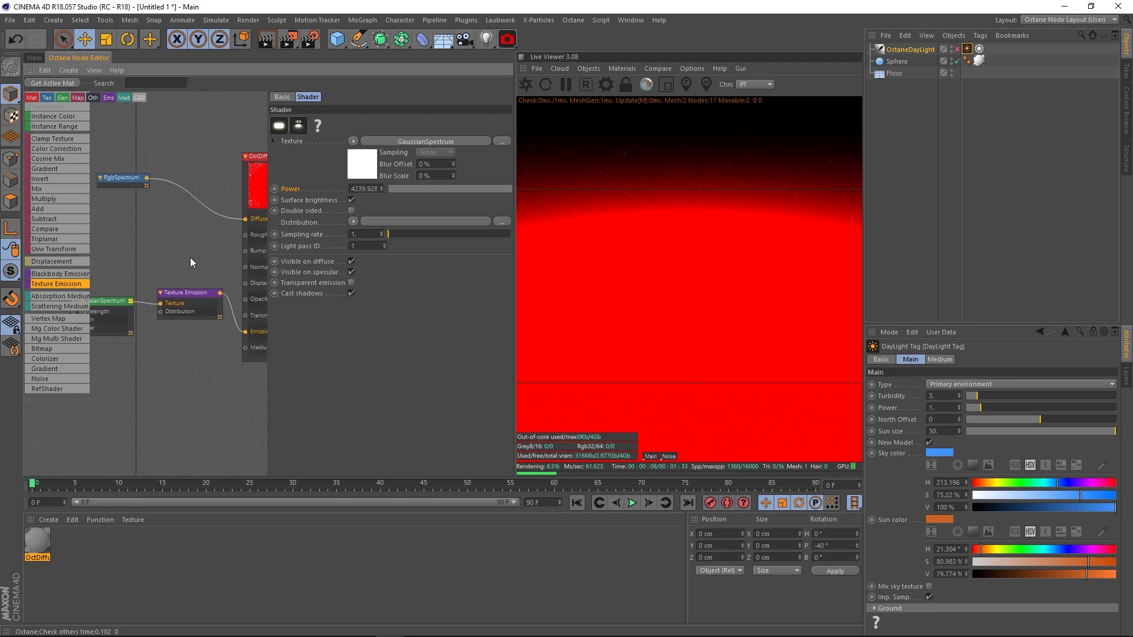
drag(235, 336, 219, 338)
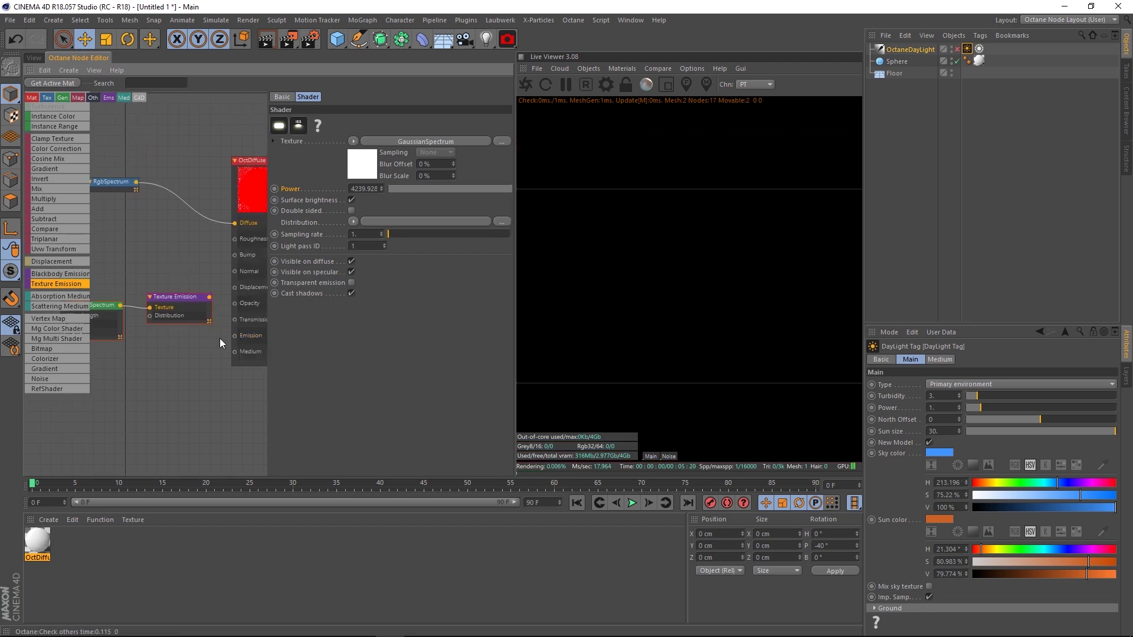
Step: Re-enable the daylight, remove the extra wire into Diffuse, and select RgbSpectrum
click(957, 50)
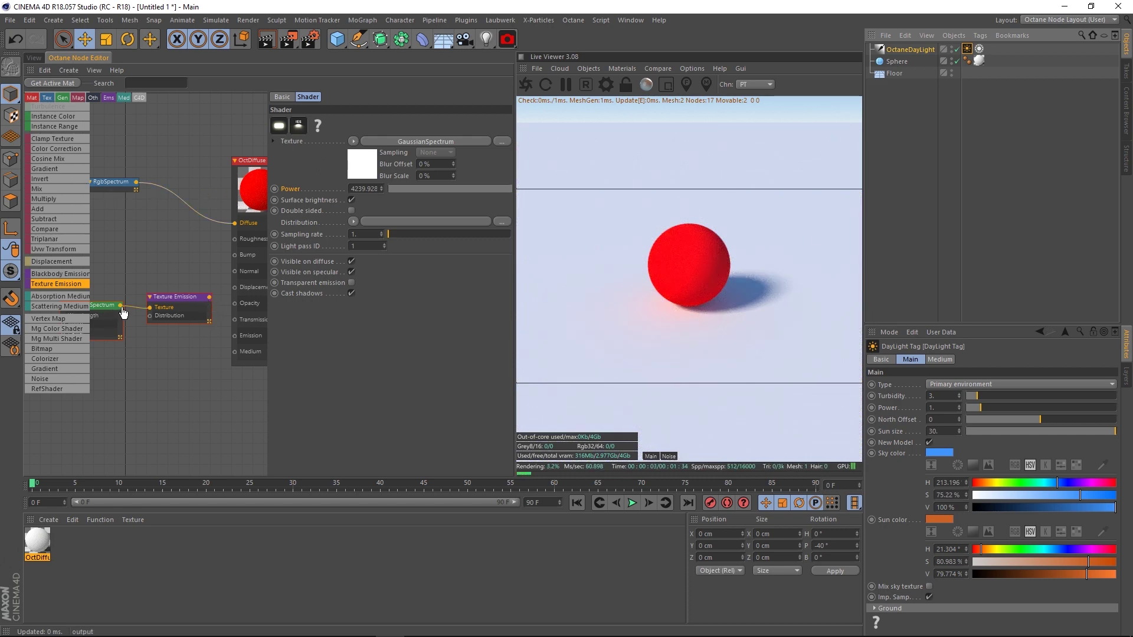
drag(120, 306, 236, 224)
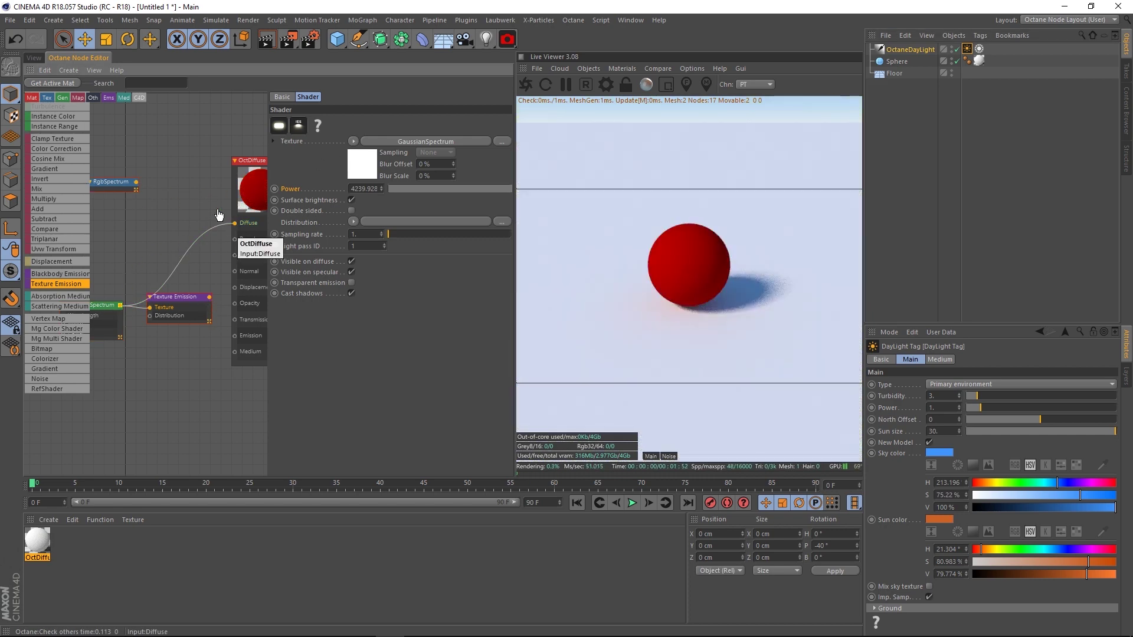
drag(234, 224, 200, 204)
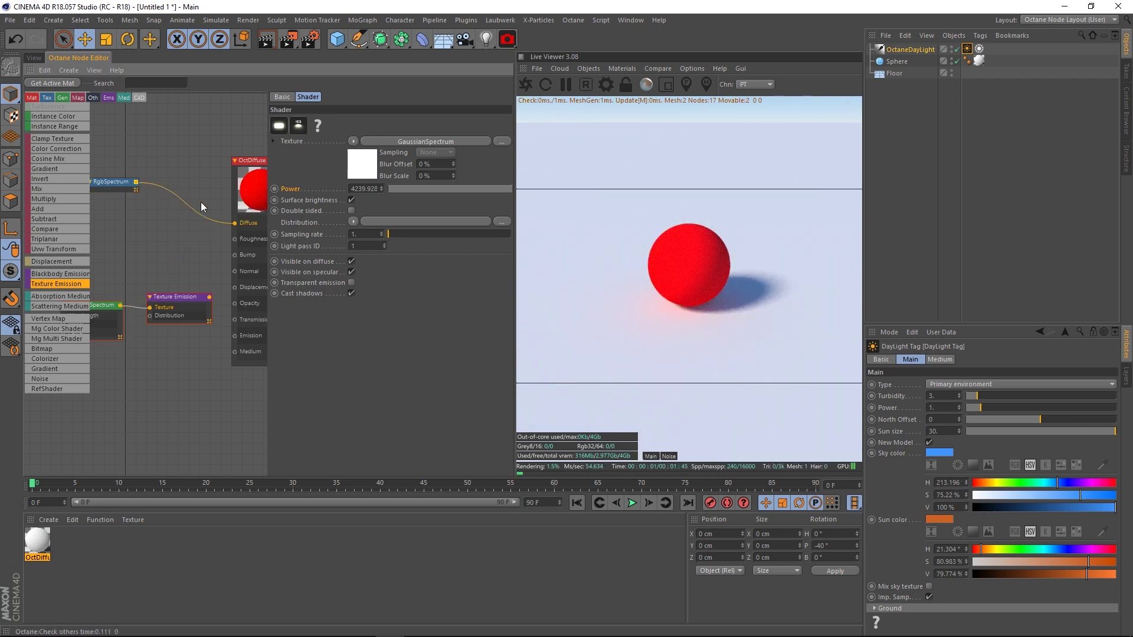
click(111, 186)
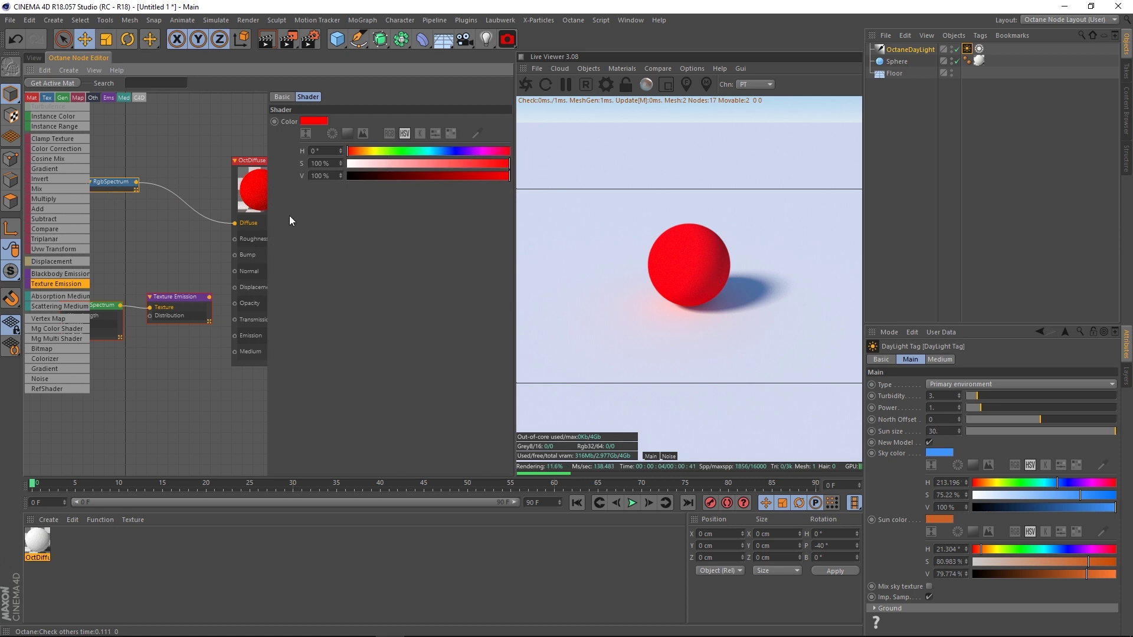
Step: Rearrange the node graph and wire Texture Emission into the OctDiffuse Emission input
click(102, 306)
middle_drag(146, 293, 190, 269)
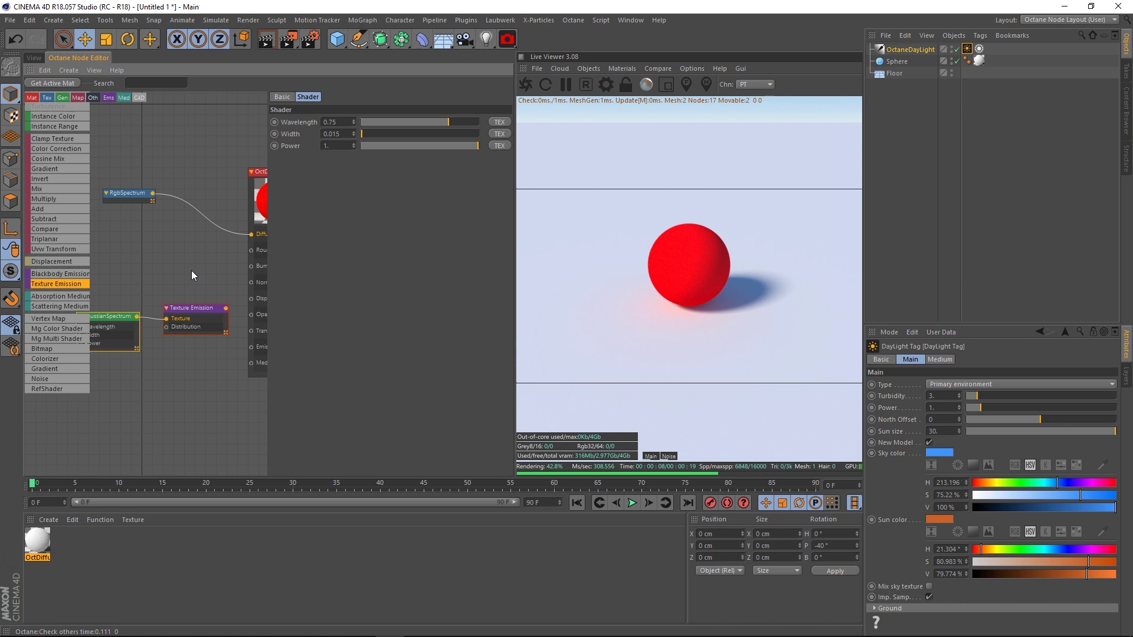
drag(134, 199, 145, 183)
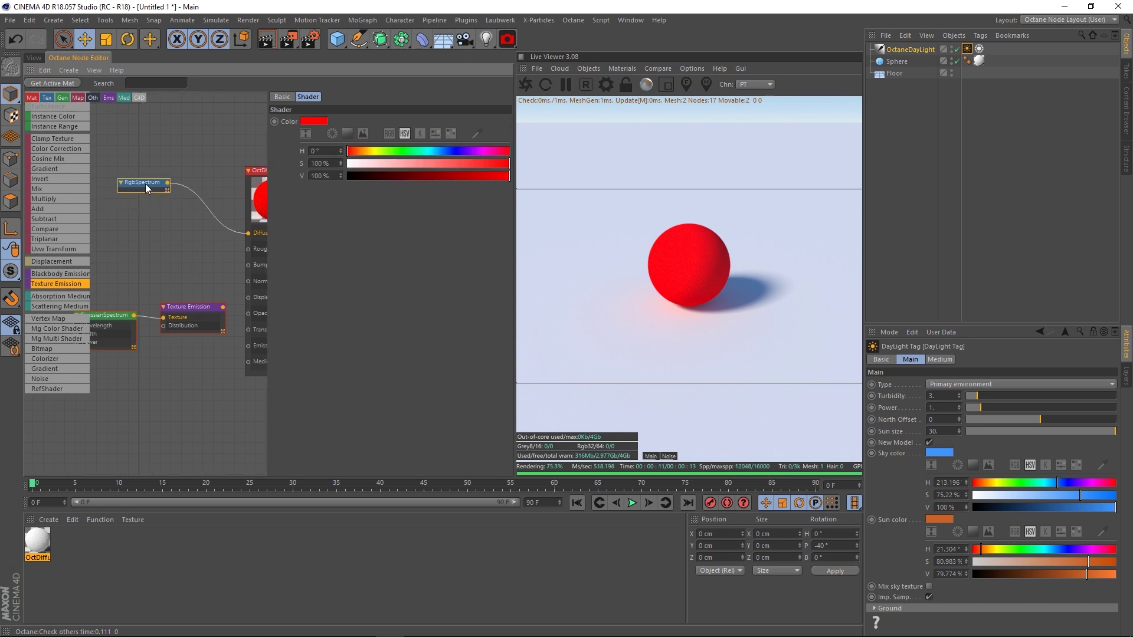
middle_drag(167, 254, 176, 253)
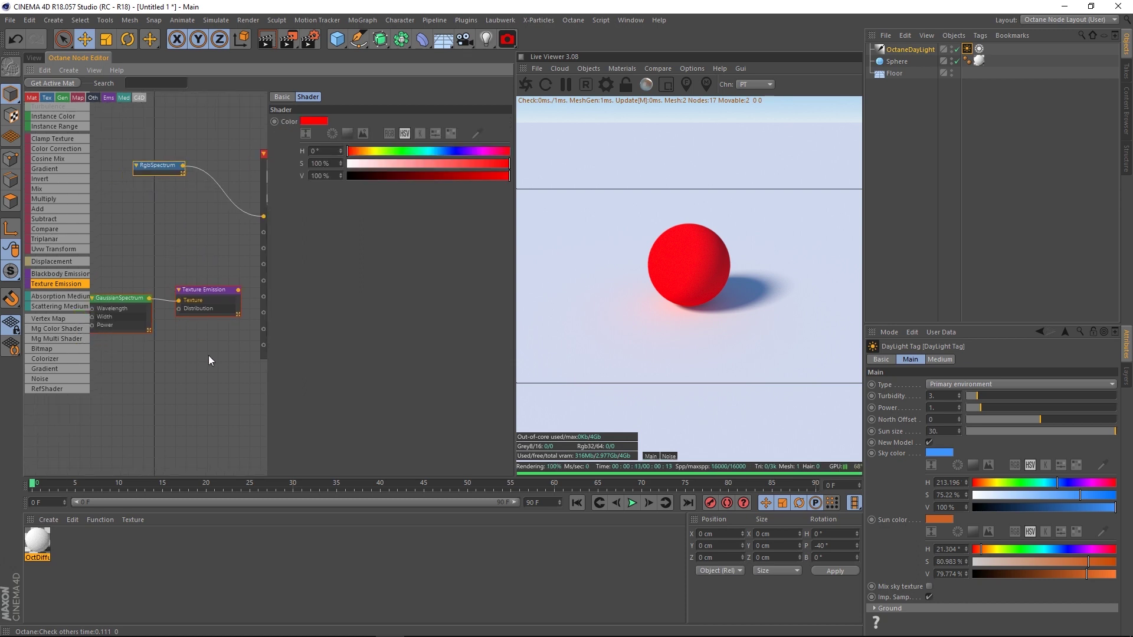
scroll(209, 357, up, 2)
middle_drag(241, 353, 153, 338)
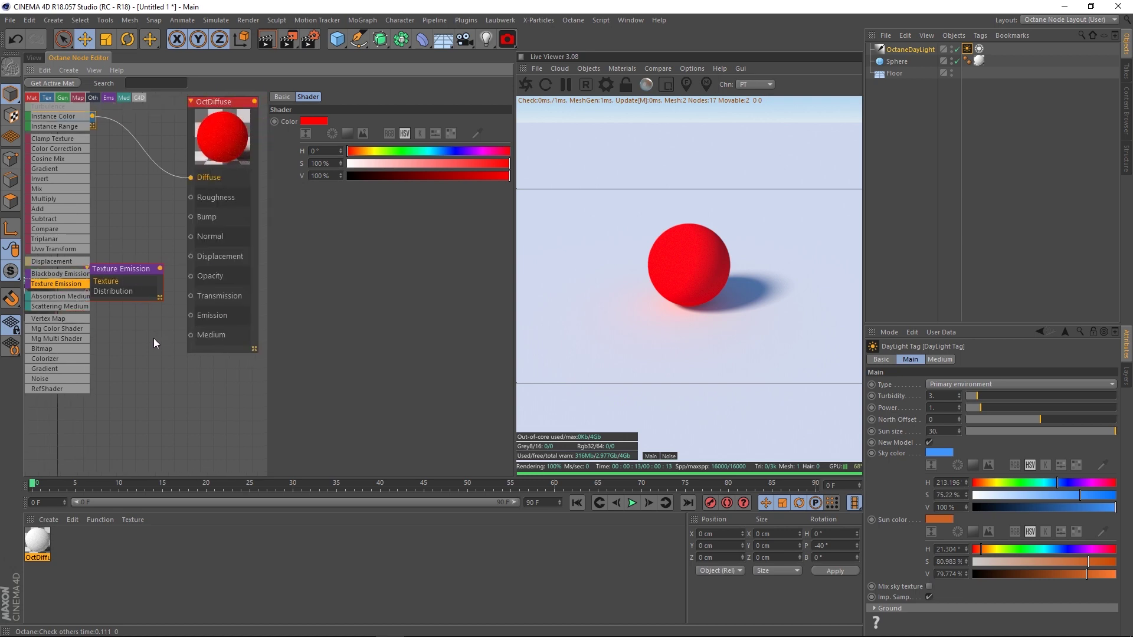
drag(160, 268, 190, 315)
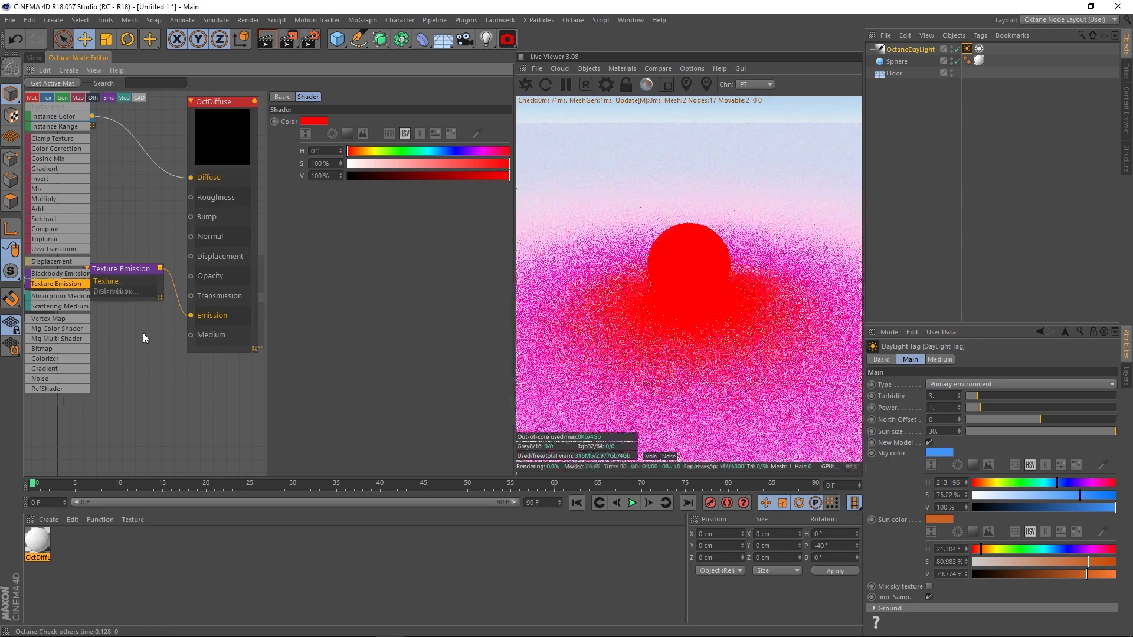
Step: Try RgbSpectrum as the emission texture, restore GaussianSpectrum, then check the article
middle_drag(46, 310, 185, 302)
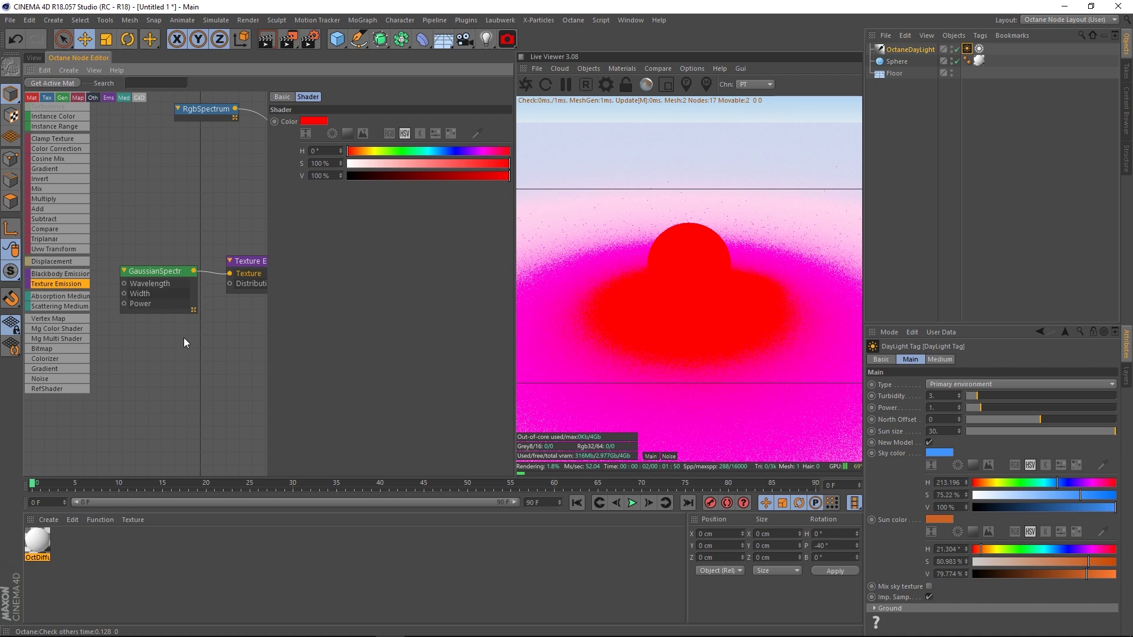
middle_drag(183, 337, 163, 321)
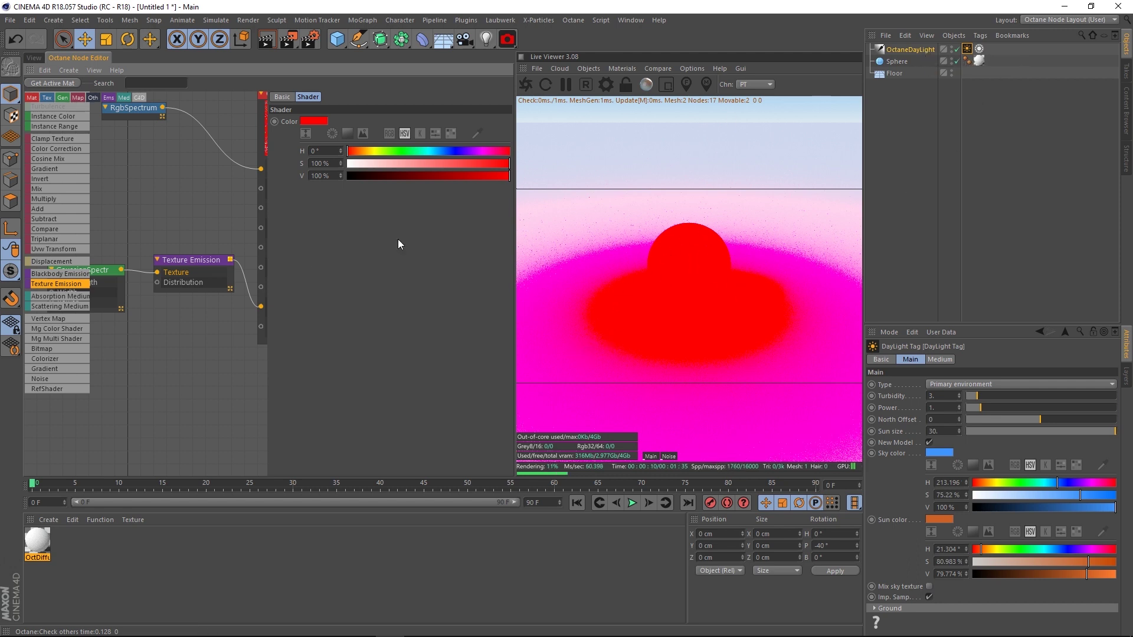
middle_drag(167, 230, 202, 228)
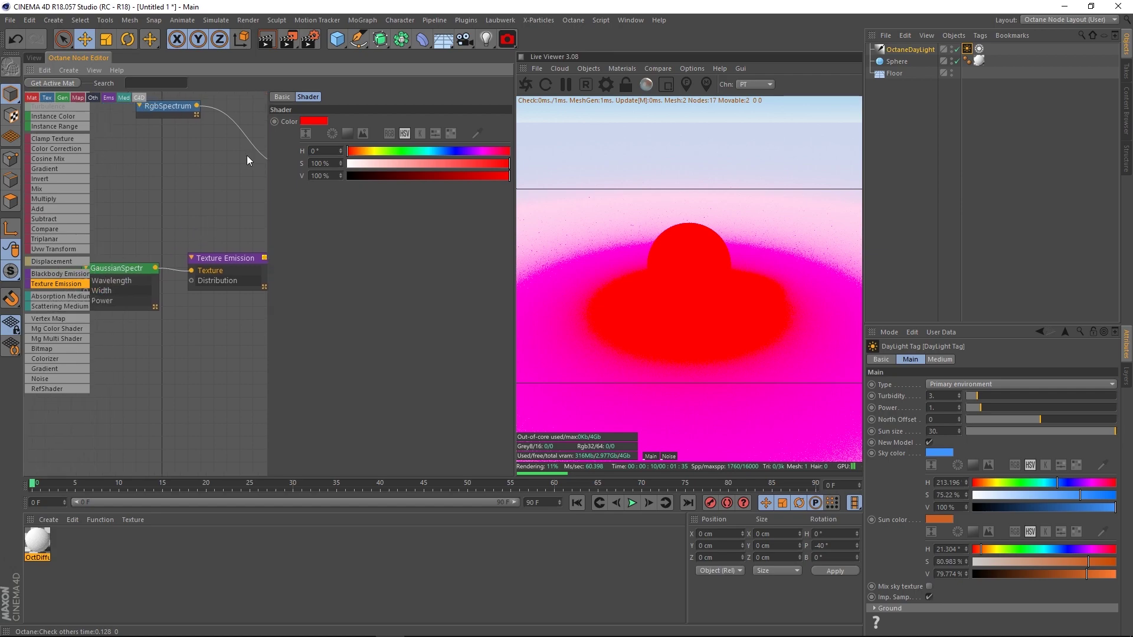
drag(196, 106, 192, 272)
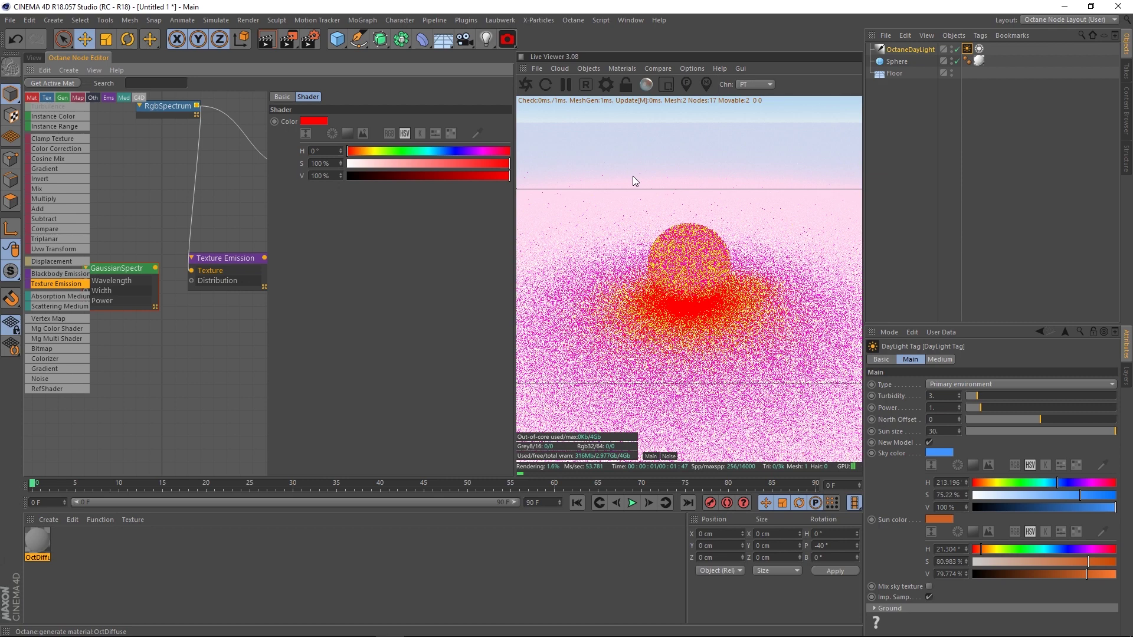
drag(157, 269, 192, 272)
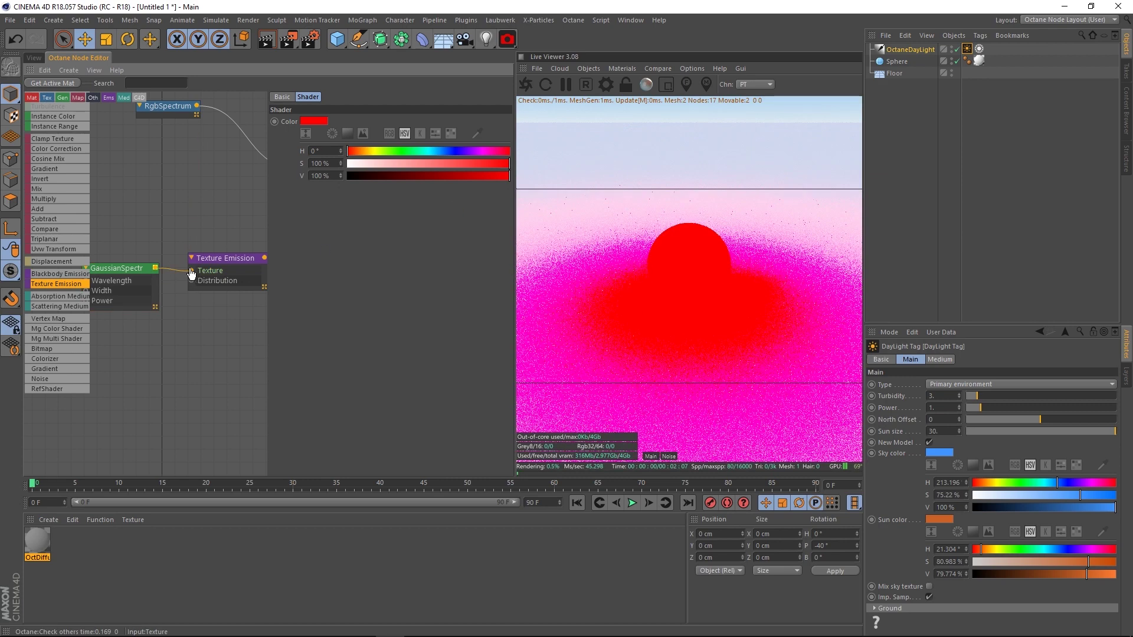
key(alt+Tab)
scroll(897, 382, up, 4)
Step: Scroll the article to the 400–700 nm visible-spectrum wavelength chart
scroll(903, 369, down, 3)
scroll(905, 369, down, 9)
scroll(897, 373, up, 8)
scroll(889, 375, up, 14)
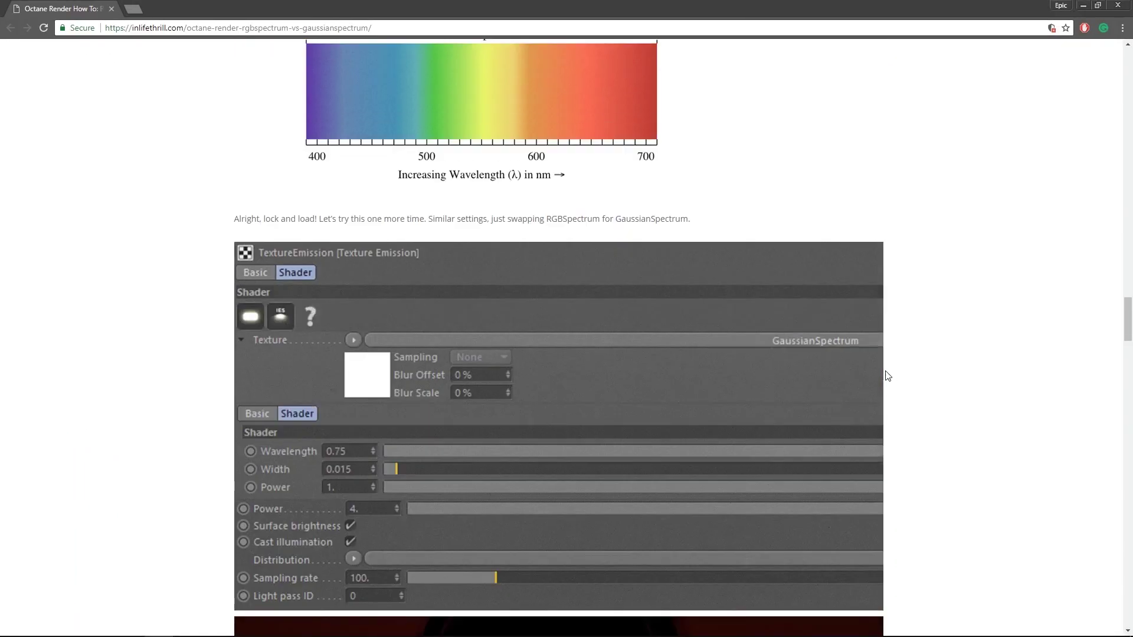
scroll(888, 376, up, 8)
scroll(827, 343, down, 6)
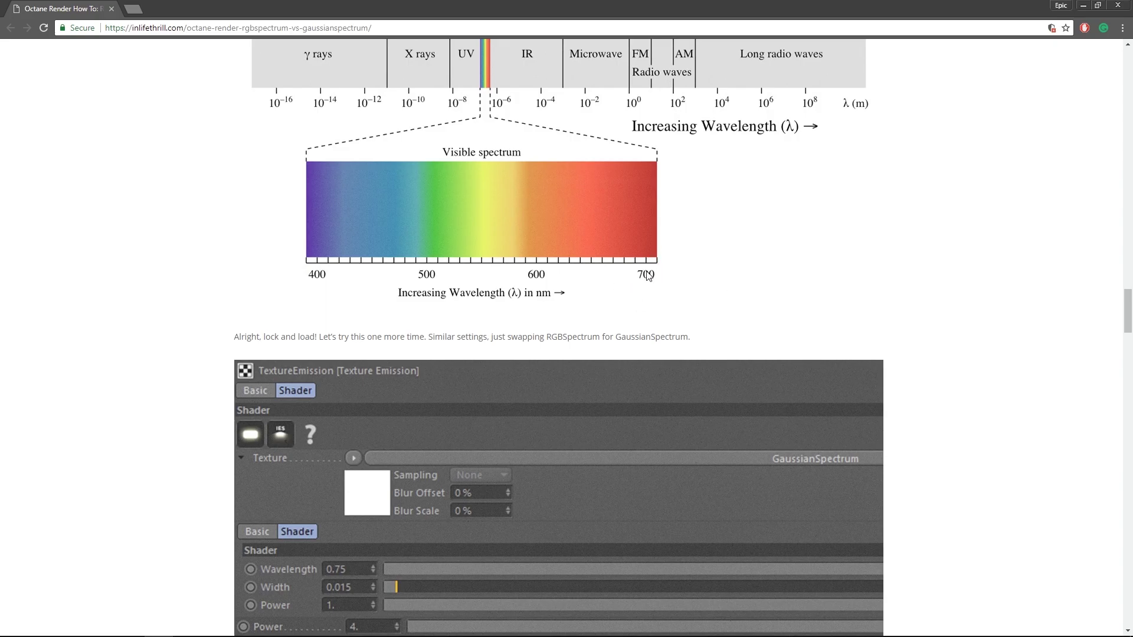
scroll(673, 288, up, 1)
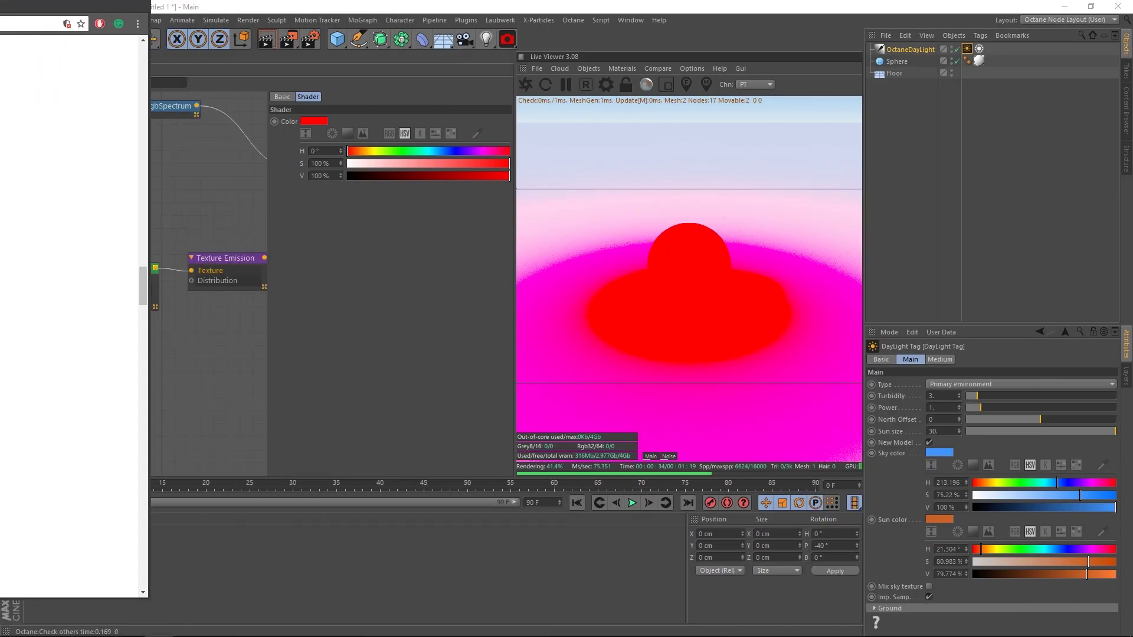
Step: Try GaussianSpectrum Wavelength values 0.6, 0.65 and 0.68
click(117, 269)
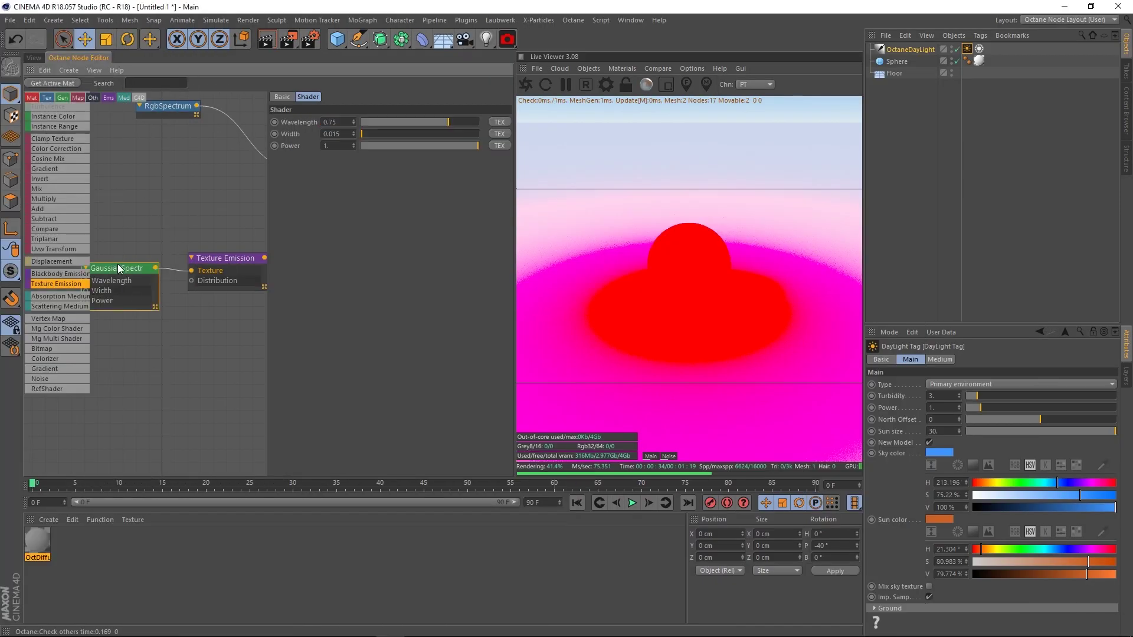
click(345, 122)
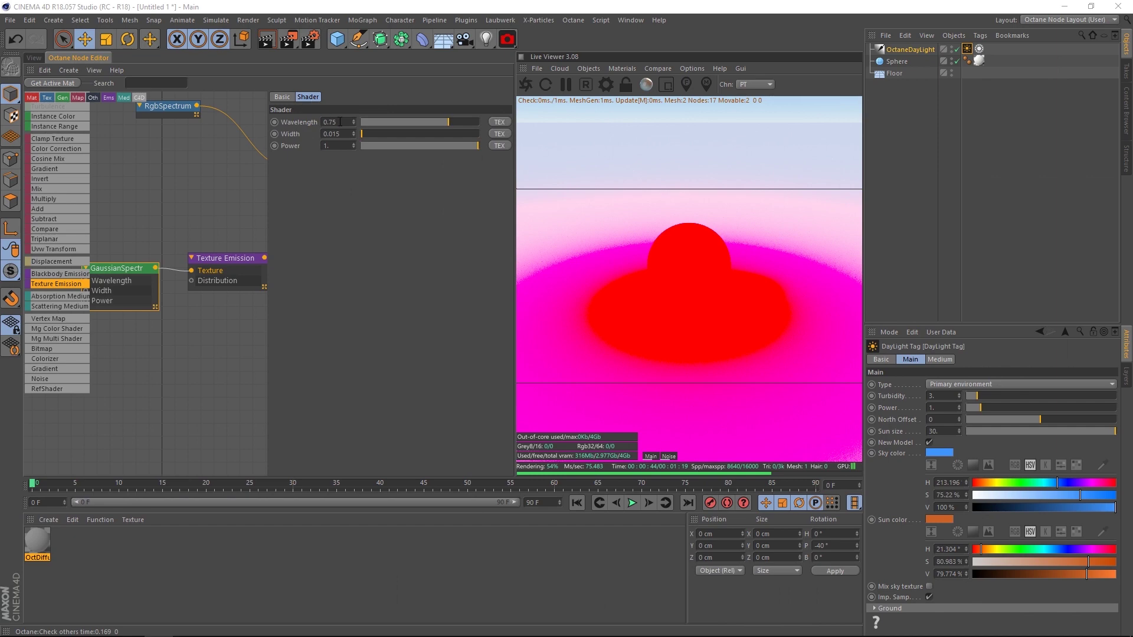
double_click(341, 122)
text(0.6)
key(Return)
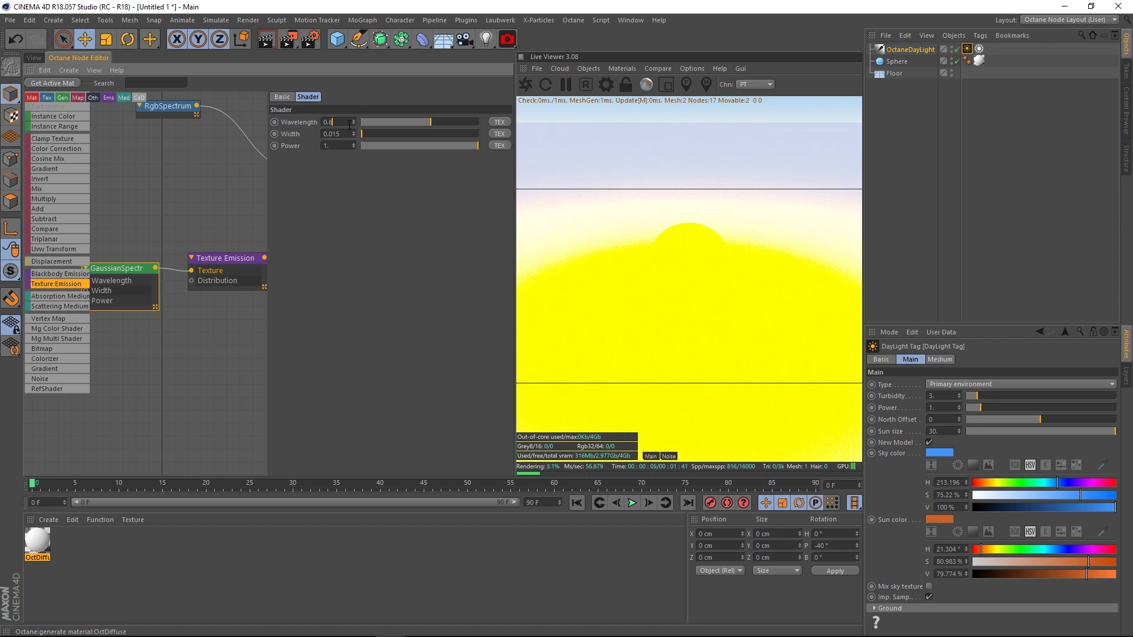
text(0.65)
key(Return)
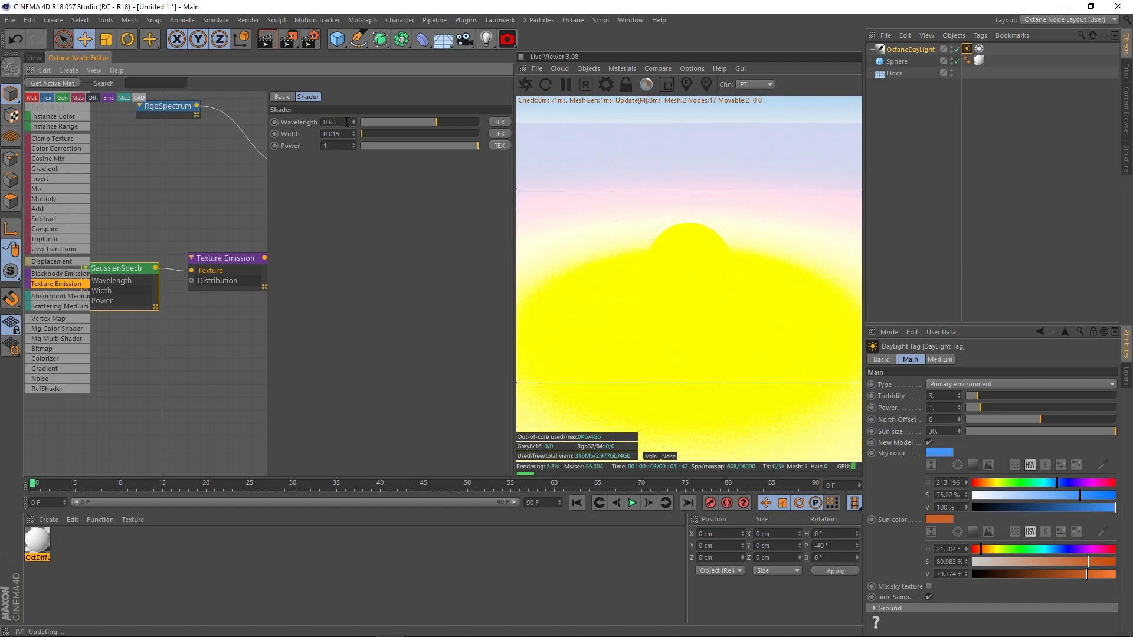
key(Return)
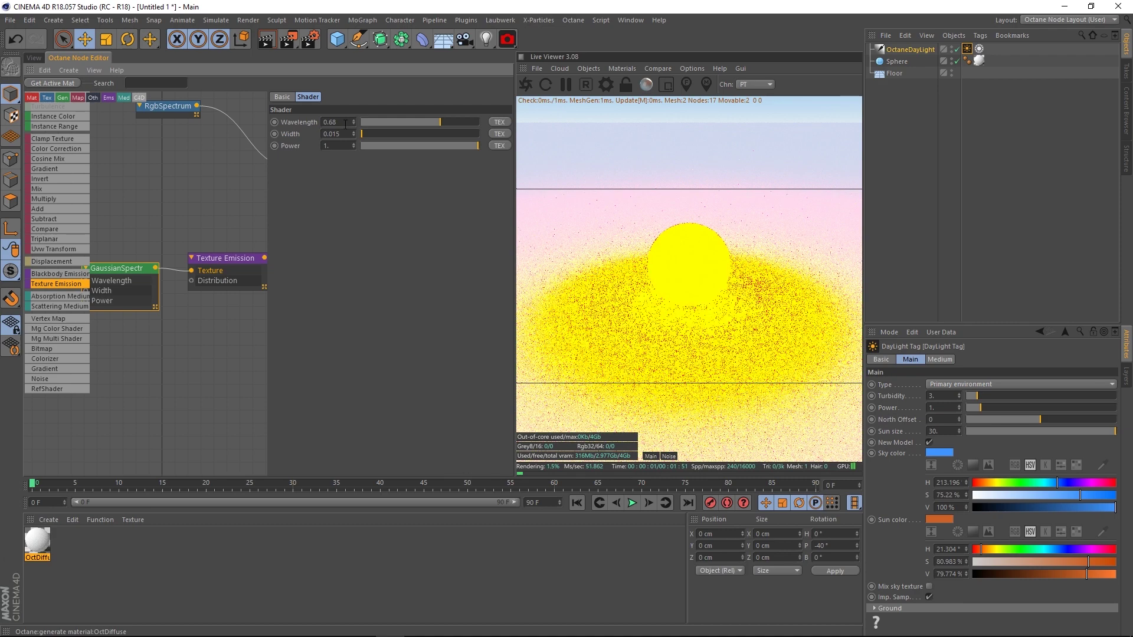
Step: Try Wavelength 0.7, then a slightly shorter value
key(BackSpace)
text(7)
key(Return)
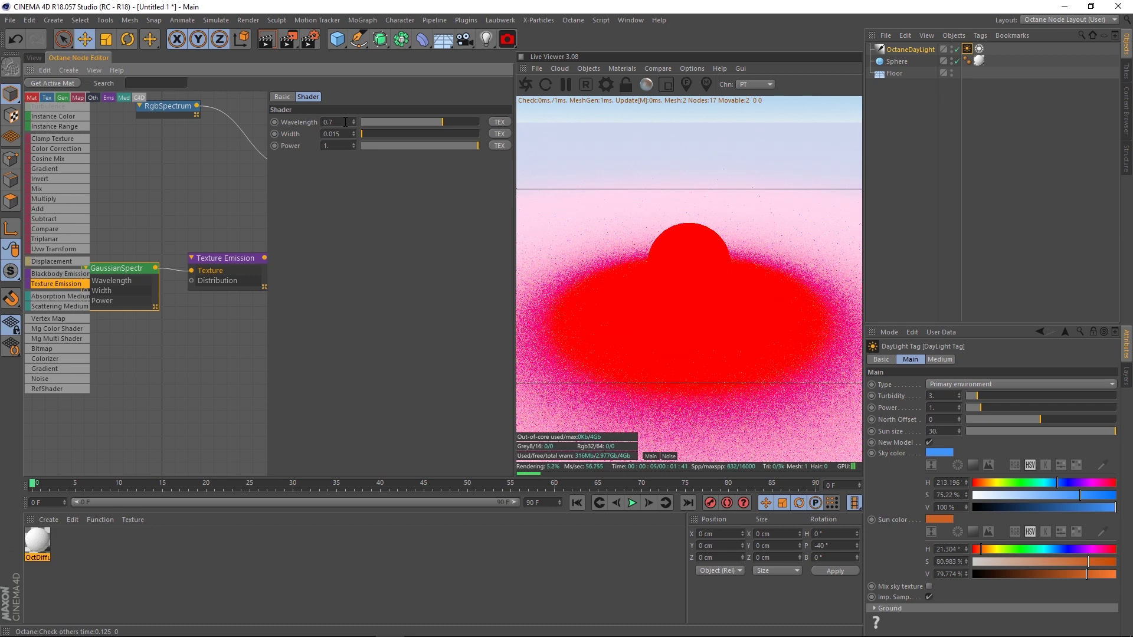
double_click(332, 123)
text(.5)
text(9)
key(Return)
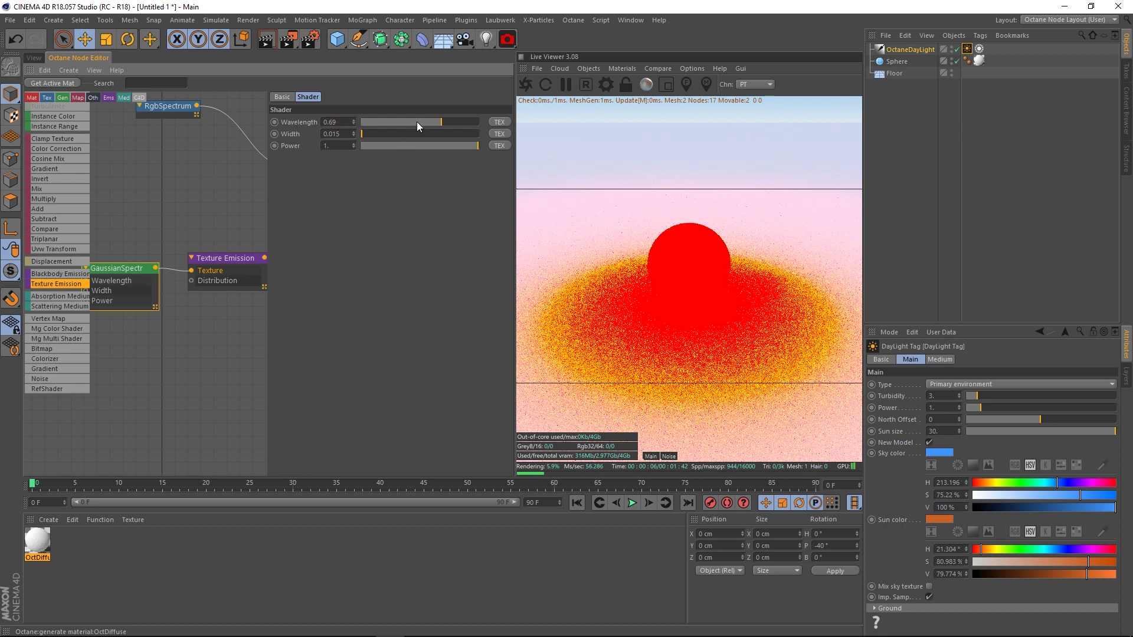
Step: Try Wavelength 0.698, revert to 0.695, and select the Texture Emission node
scroll(416, 122, up, 1)
text(5)
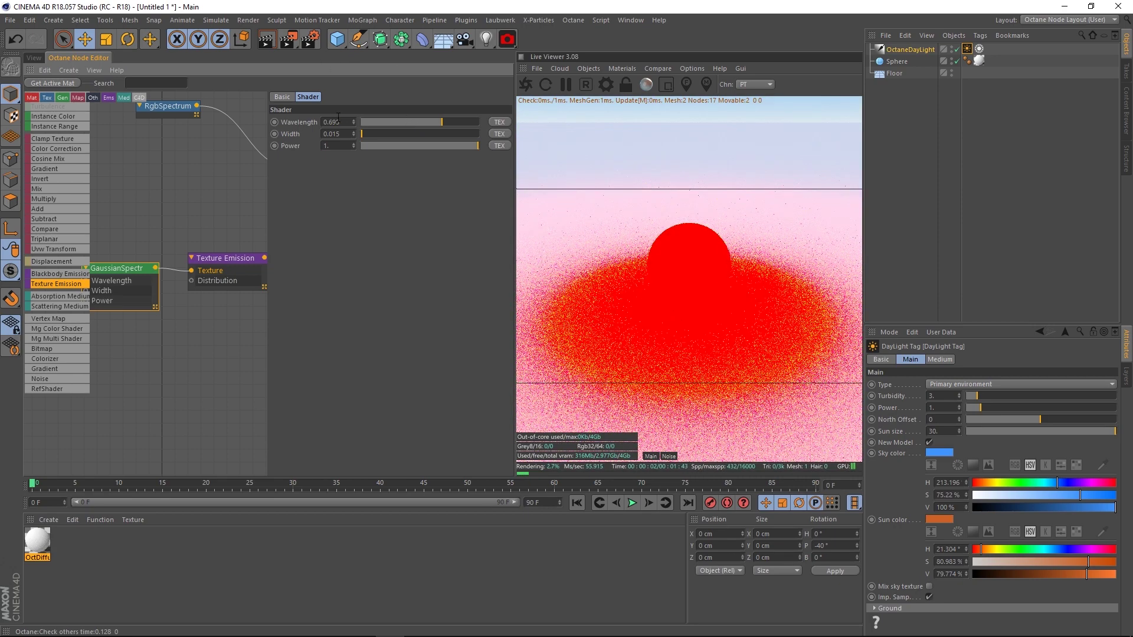
key(BackSpace)
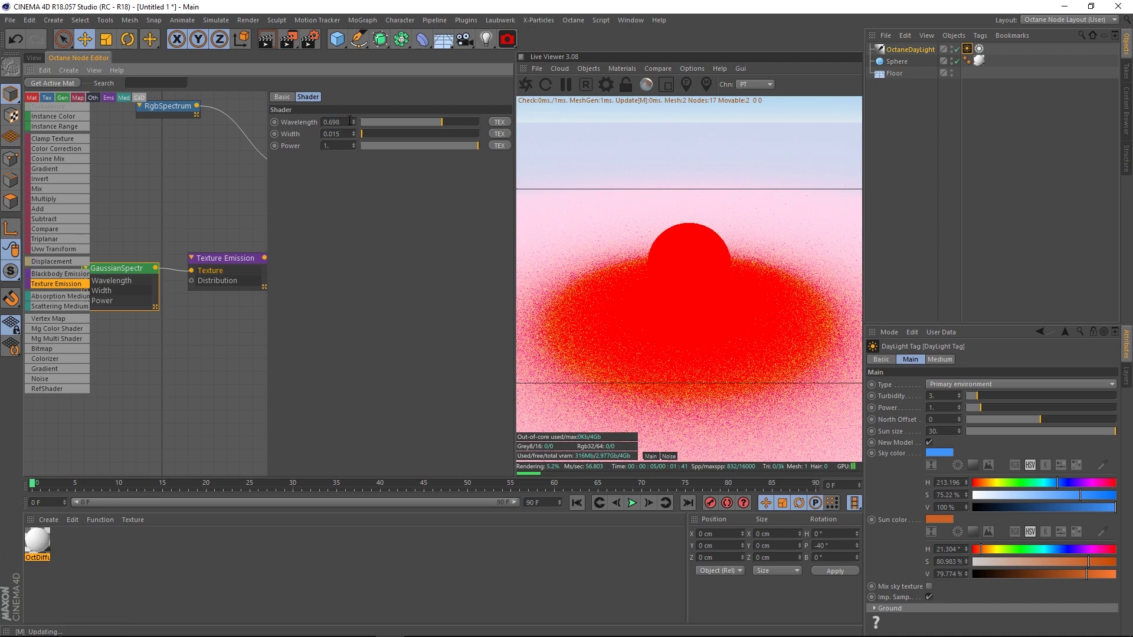
key(Return)
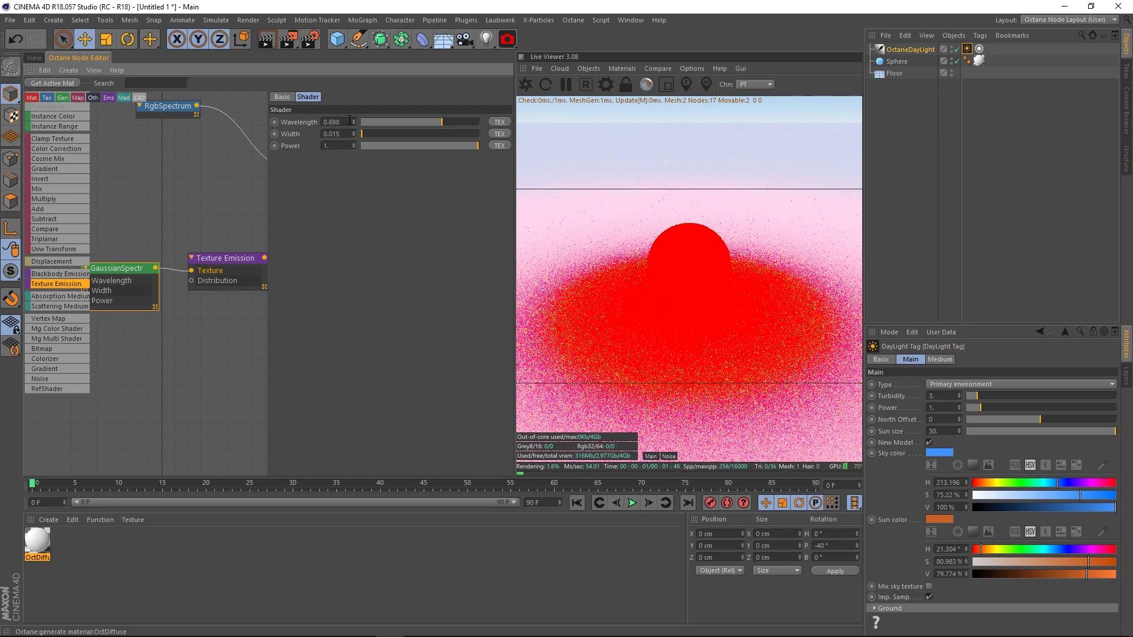
key(ctrl+z)
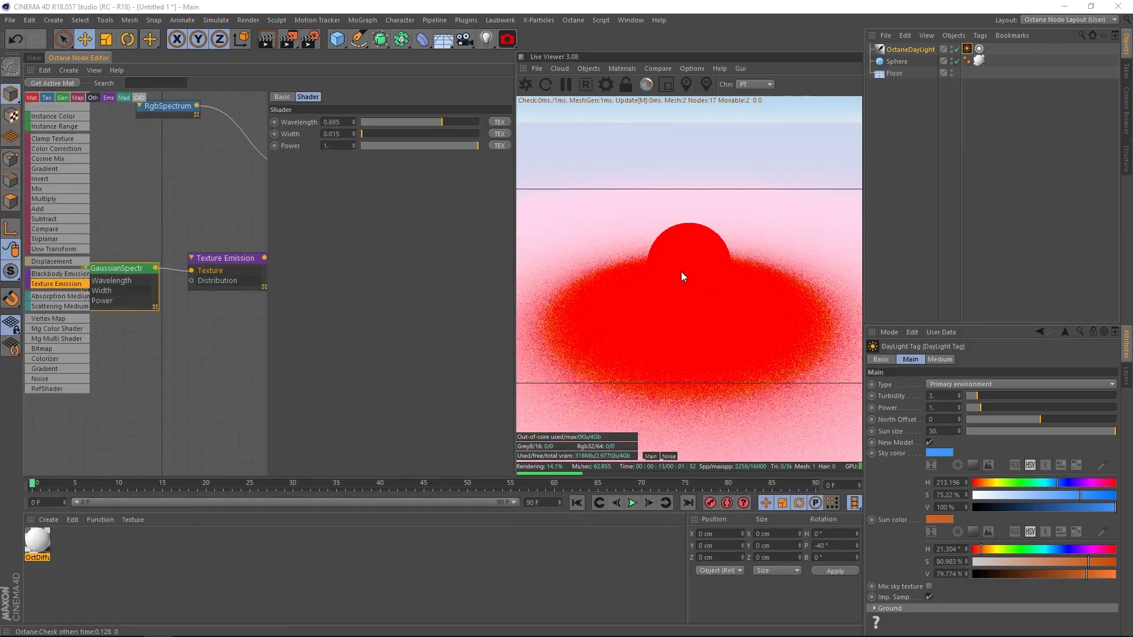
middle_drag(208, 193, 196, 224)
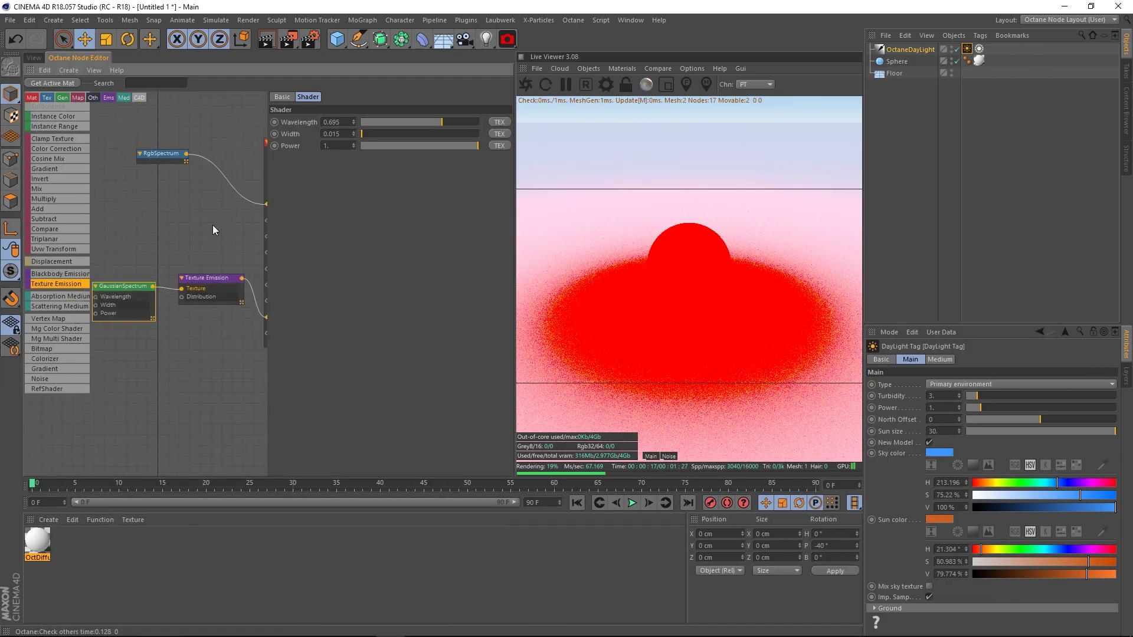
scroll(214, 230, down, 1)
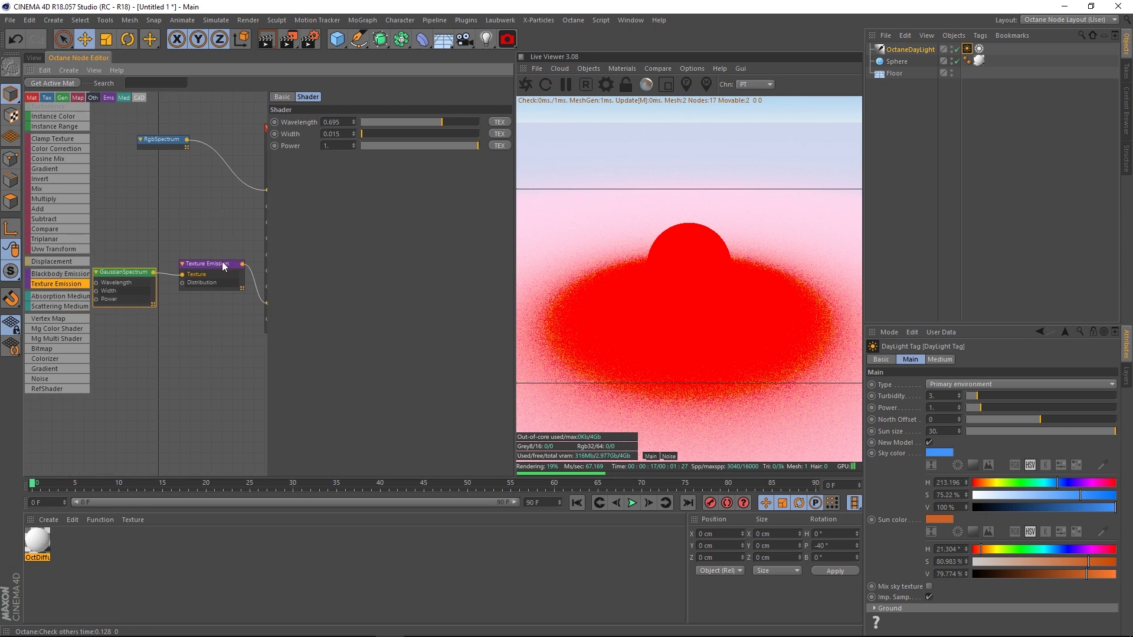
drag(222, 263, 224, 269)
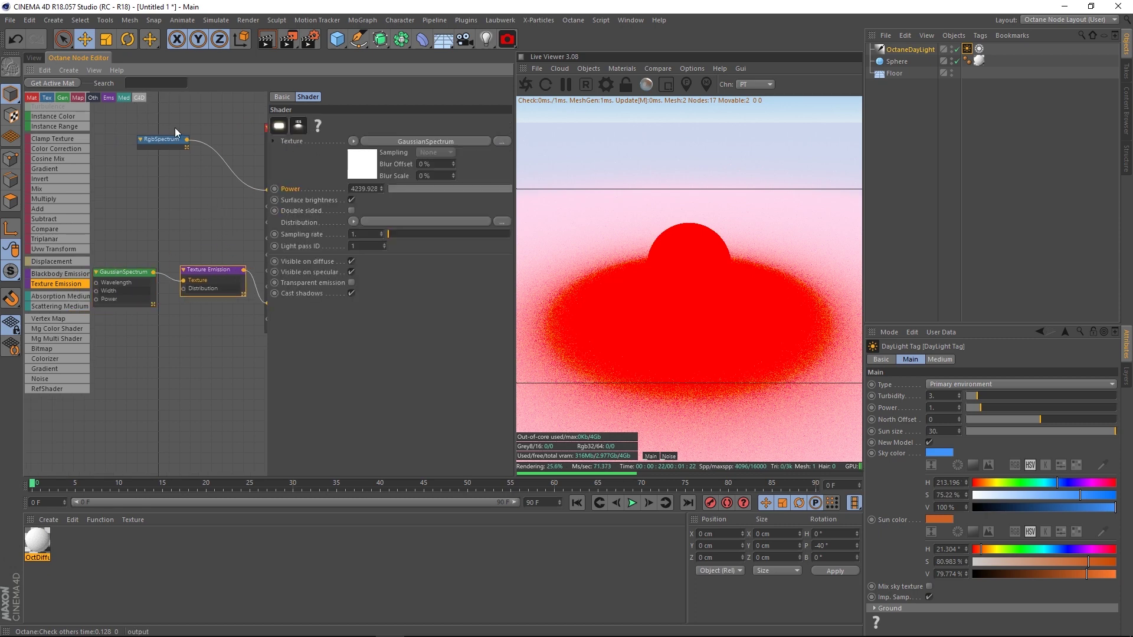
Step: Feed RgbSpectrum into Texture Emission and try emission hues of 20°, 30° and 26°
drag(186, 140, 184, 281)
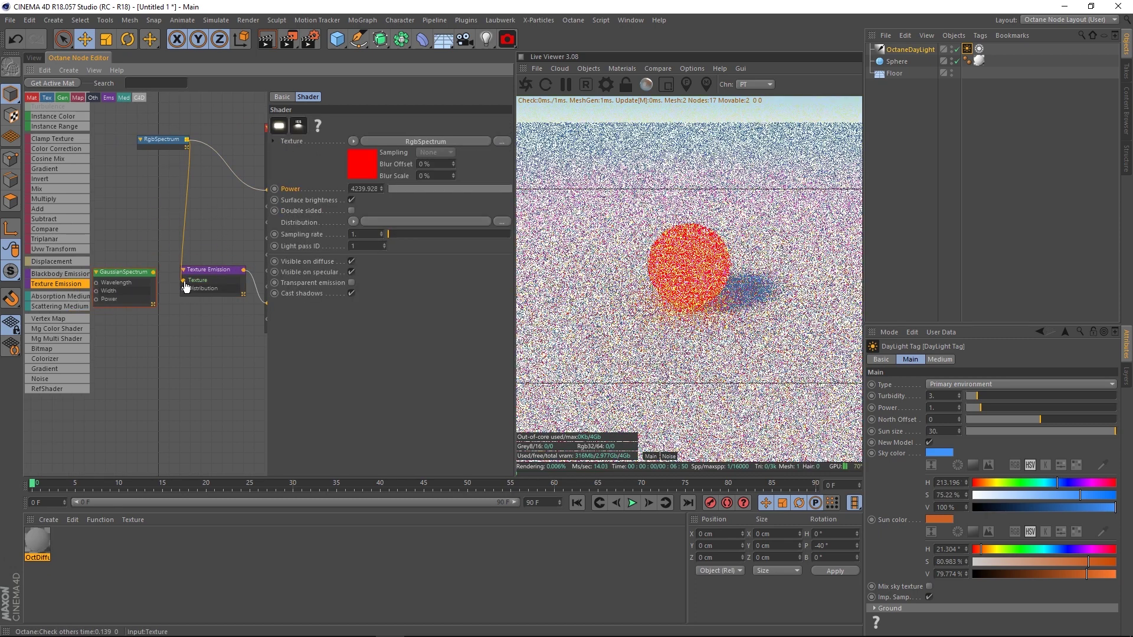
click(161, 142)
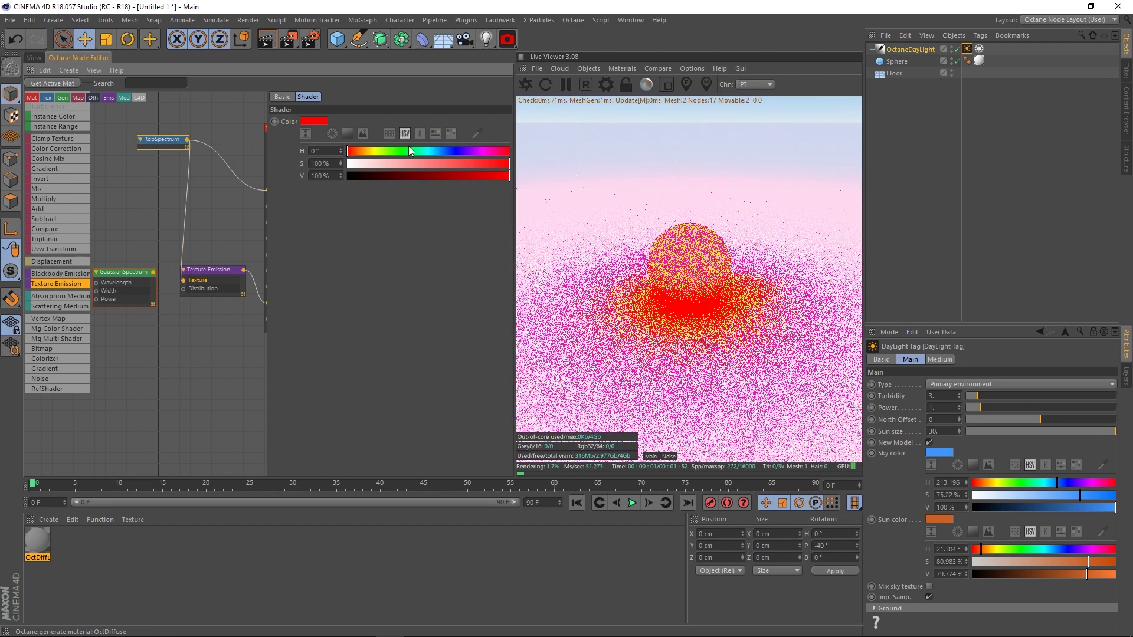
click(356, 151)
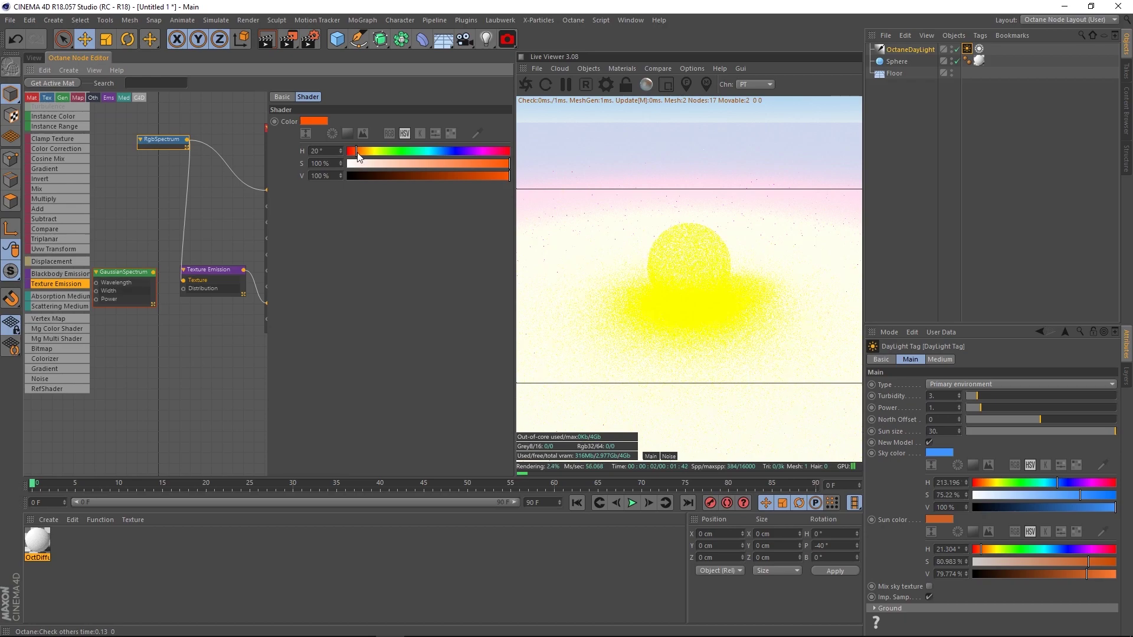
click(361, 152)
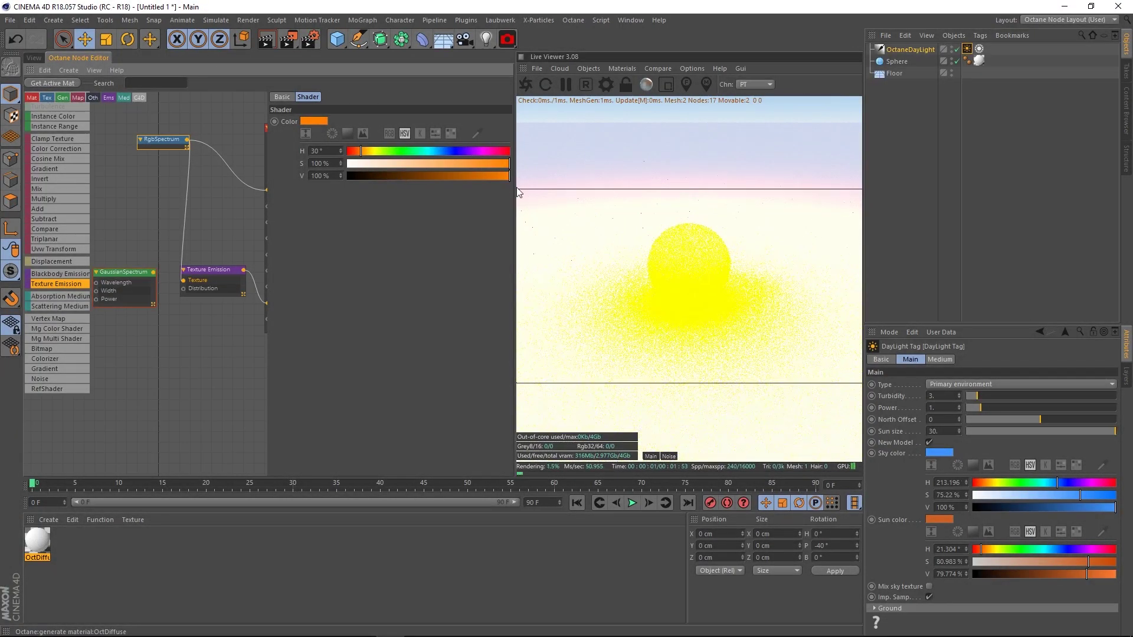
click(359, 152)
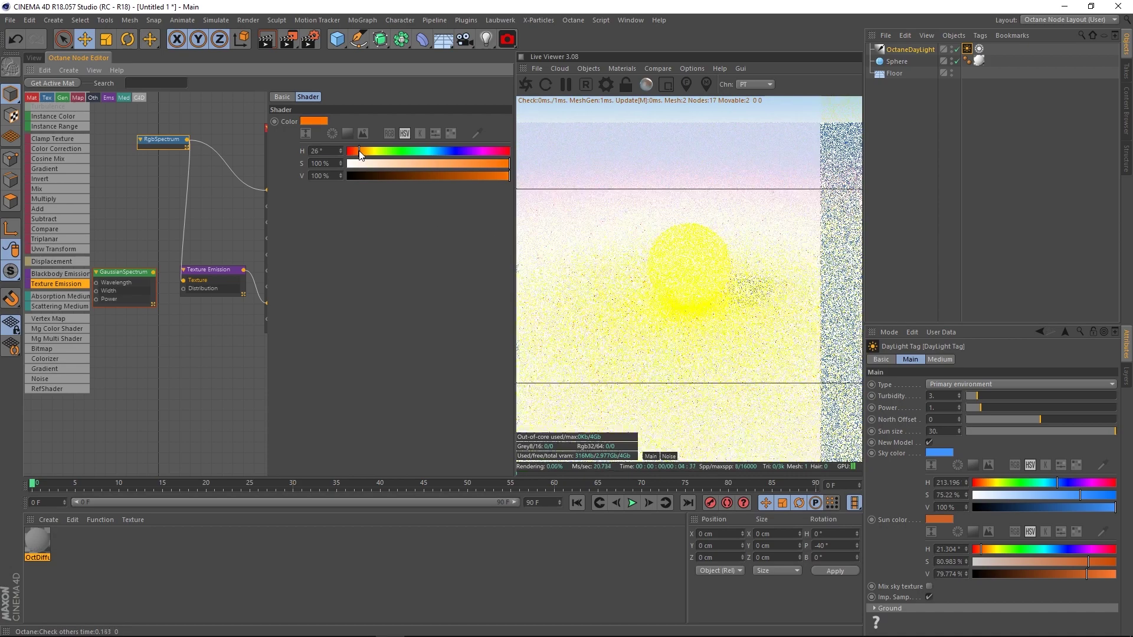
Step: Lower the RgbSpectrum hue to 8°, then make GaussianSpectrum the emission texture again
mouse_move(359, 152)
mouse_down()
mouse_move(341, 154)
mouse_move(354, 158)
mouse_up()
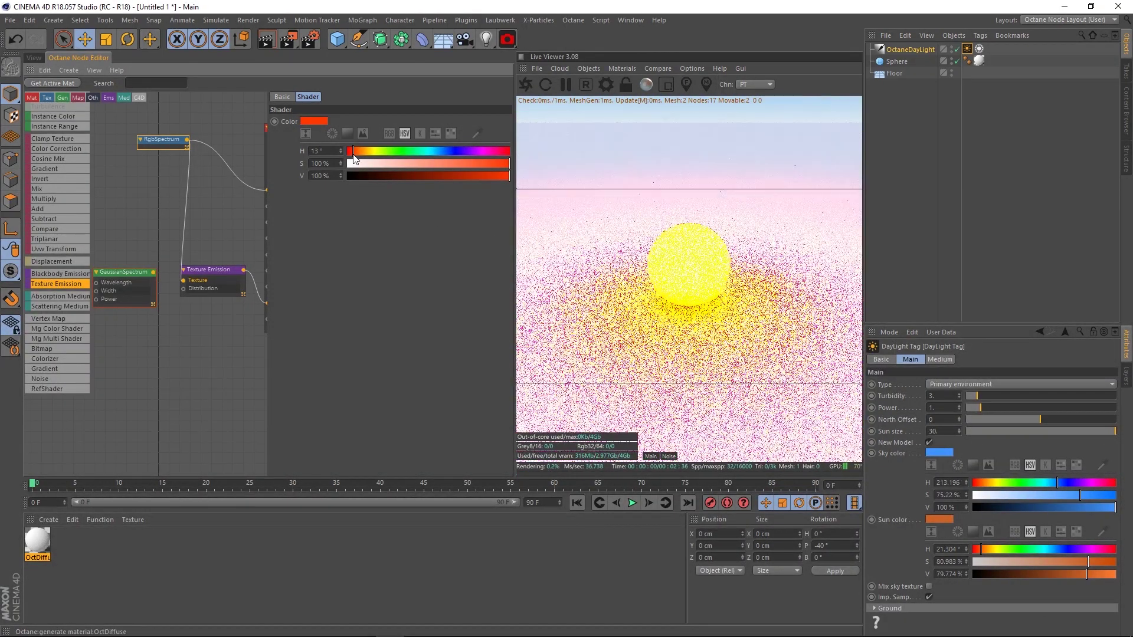
drag(354, 156, 351, 157)
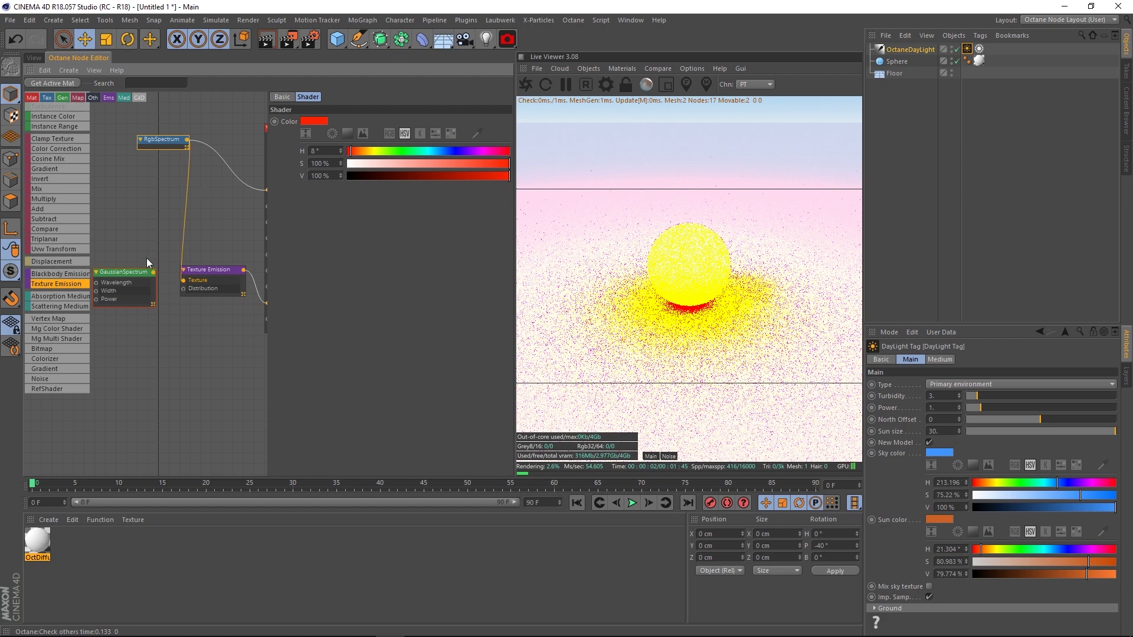
drag(153, 272, 183, 280)
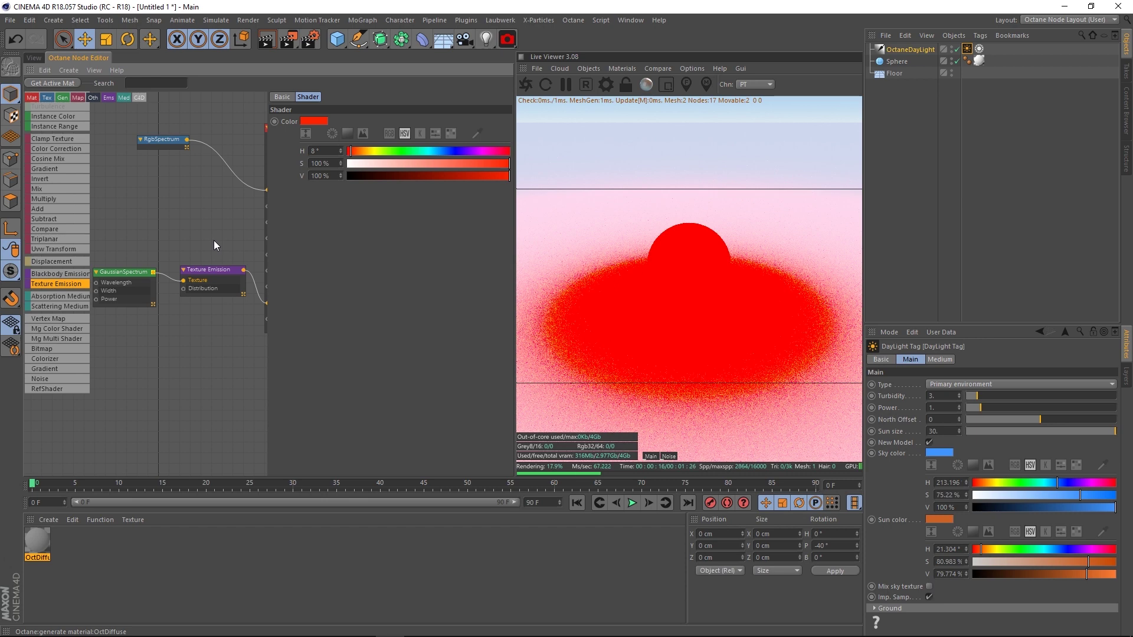
Step: Pan the node graph and move the RgbSpectrum node lower and left
mouse_move(148, 237)
middle_down()
mouse_move(200, 193)
mouse_move(179, 250)
middle_up()
scroll(203, 207, up, 2)
scroll(202, 206, down, 3)
drag(187, 166, 152, 229)
scroll(159, 266, up, 2)
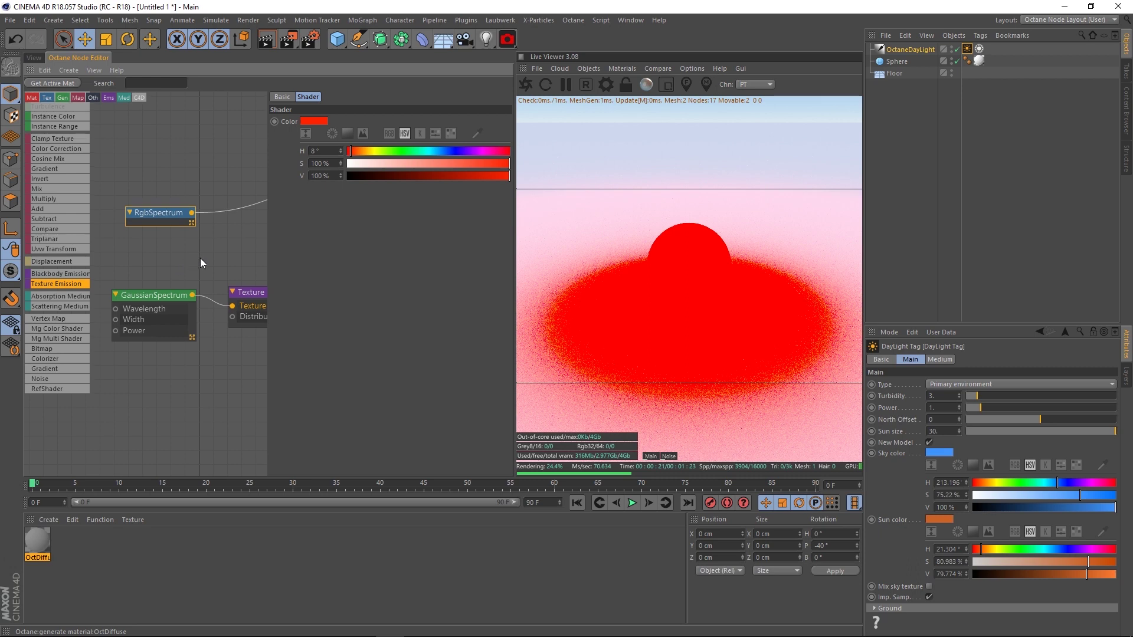
Step: Move RgbSpectrum up clear of the other nodes and show GaussianSpectrum's wavelength settings
mouse_move(282, 176)
middle_down()
mouse_move(225, 228)
mouse_move(248, 184)
middle_up()
middle_drag(164, 218, 232, 217)
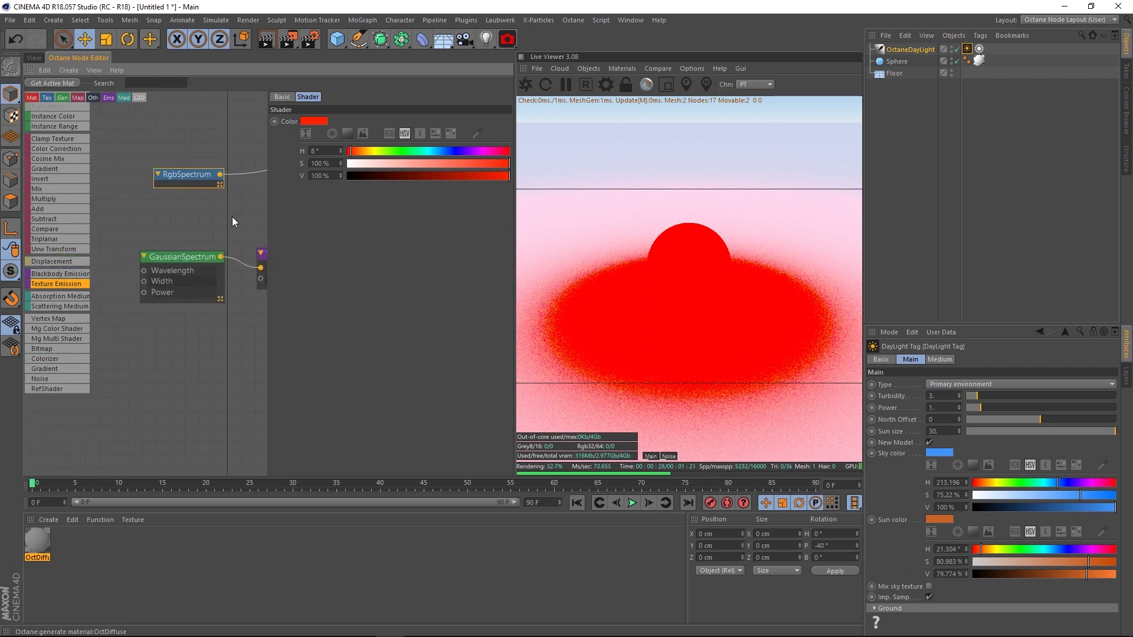
drag(191, 179, 176, 147)
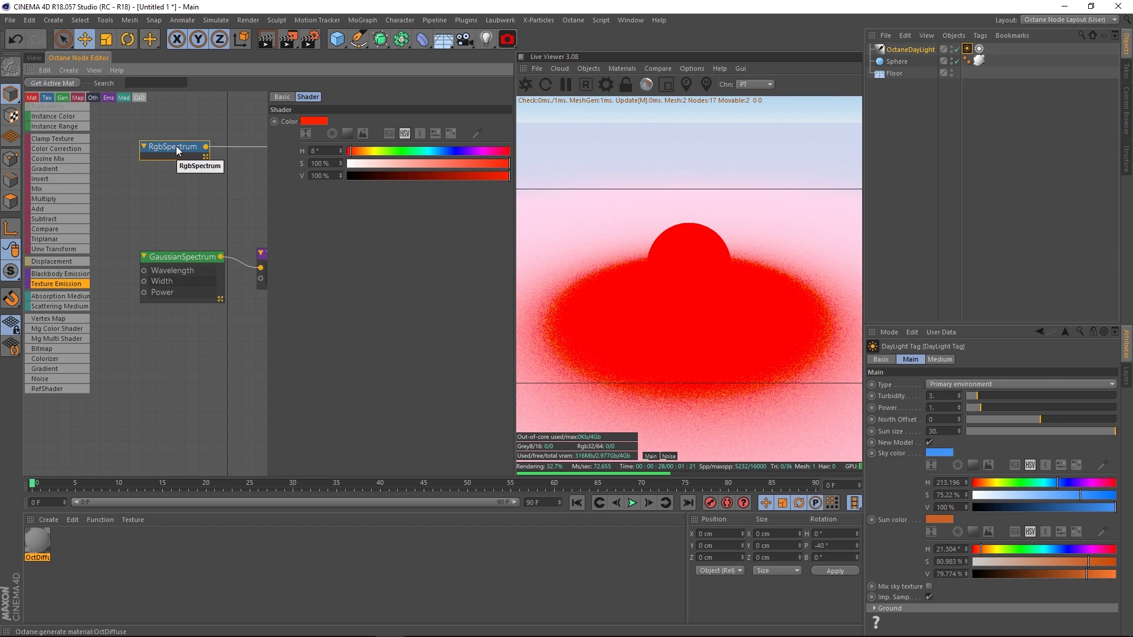
drag(176, 146, 178, 136)
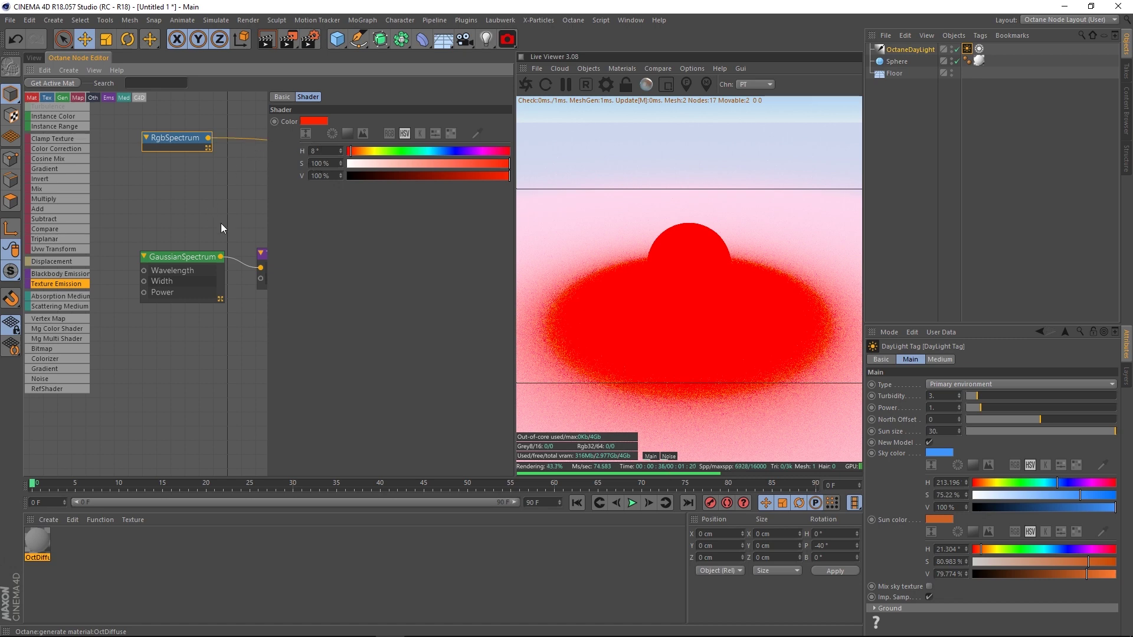
drag(193, 256, 187, 264)
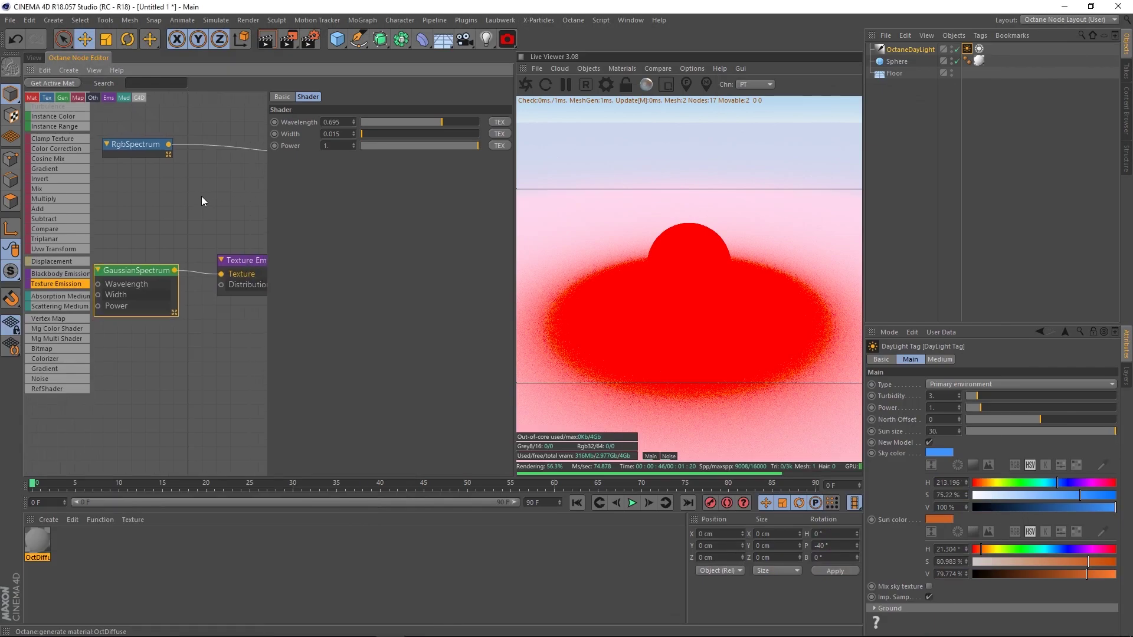
scroll(201, 196, down, 3)
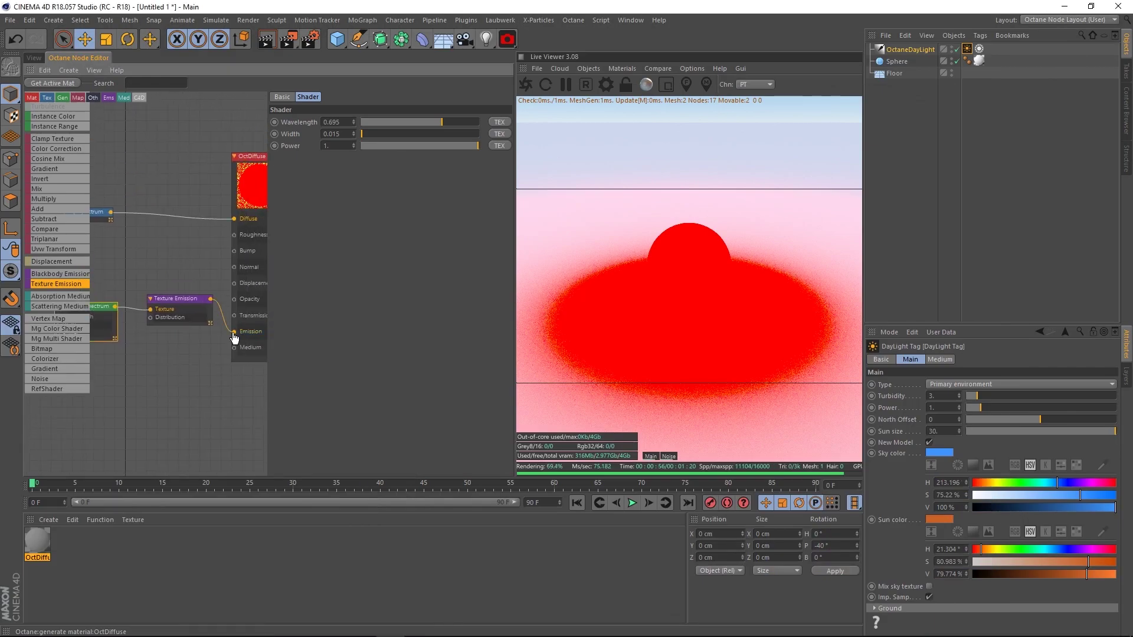
Step: Disconnect the emission from the sphere's OctDiffuse material and bring RgbSpectrum into view
drag(235, 332, 161, 253)
drag(98, 211, 160, 204)
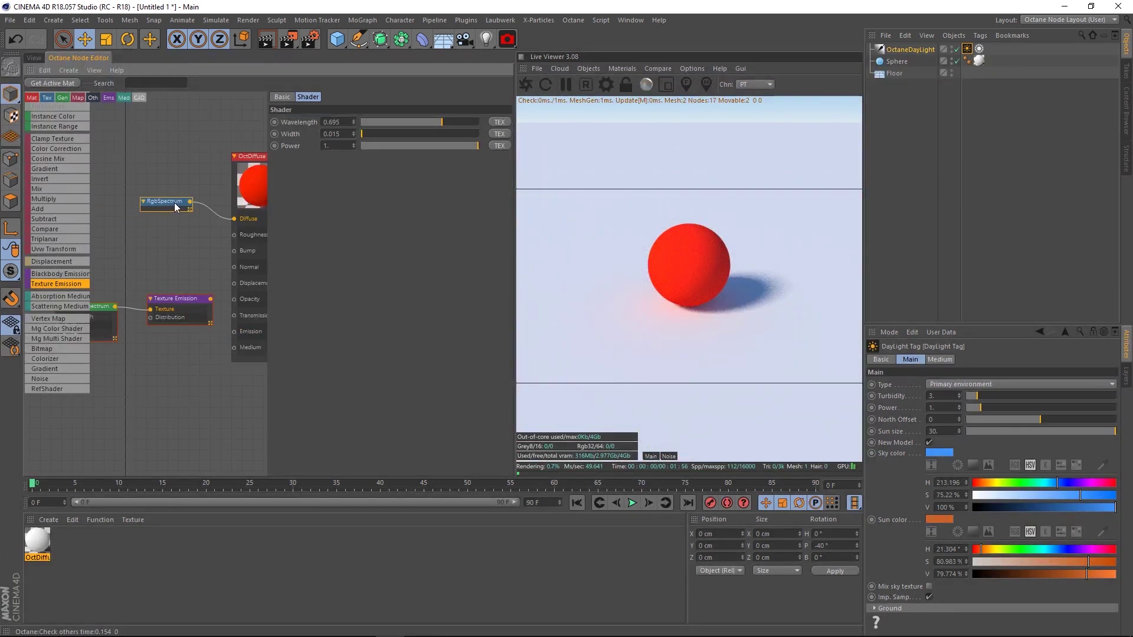
scroll(165, 238, up, 2)
scroll(200, 235, up, 2)
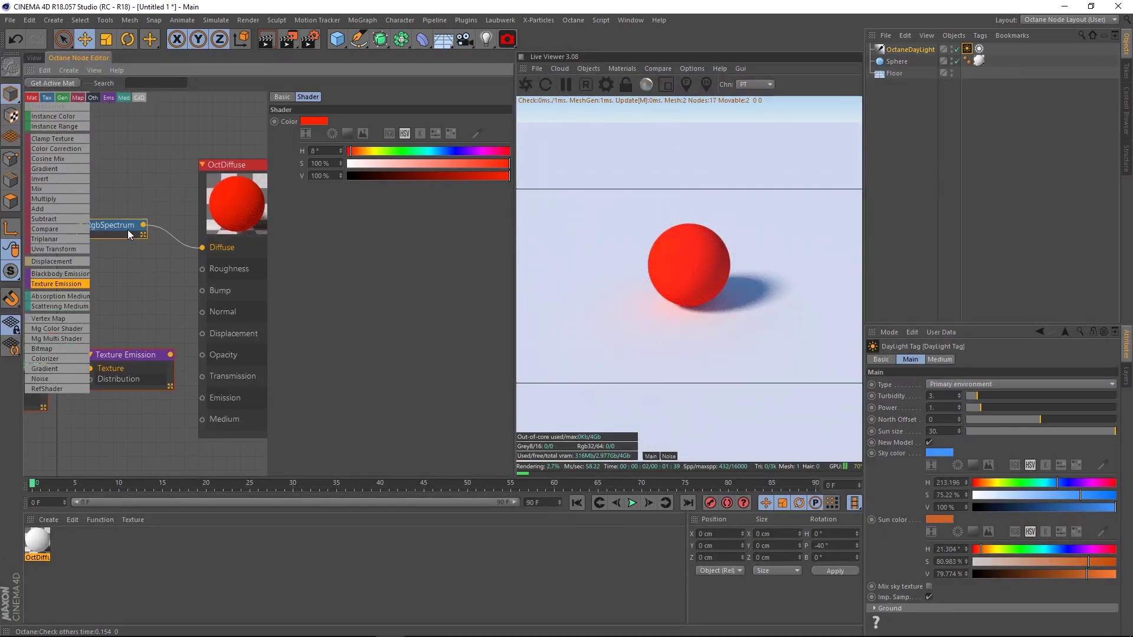
middle_drag(127, 229, 144, 220)
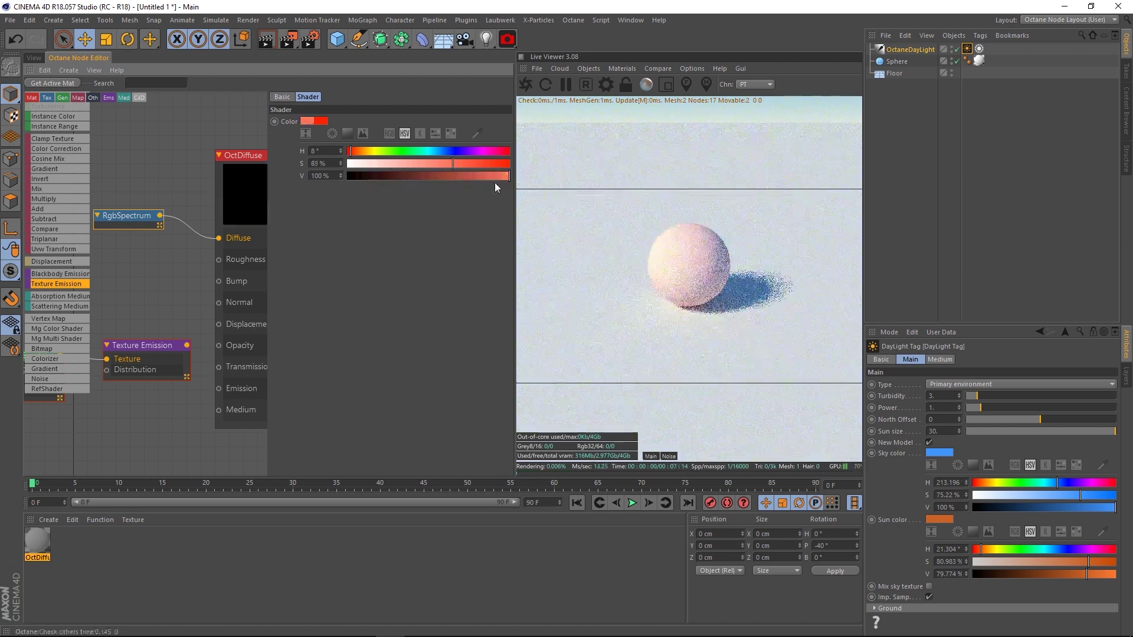
Step: Set the RgbSpectrum colour to blue, hue 243°
click(452, 151)
drag(452, 154, 457, 154)
mouse_move(161, 294)
middle_down()
mouse_move(212, 264)
mouse_move(189, 212)
mouse_move(232, 165)
mouse_move(176, 183)
middle_up()
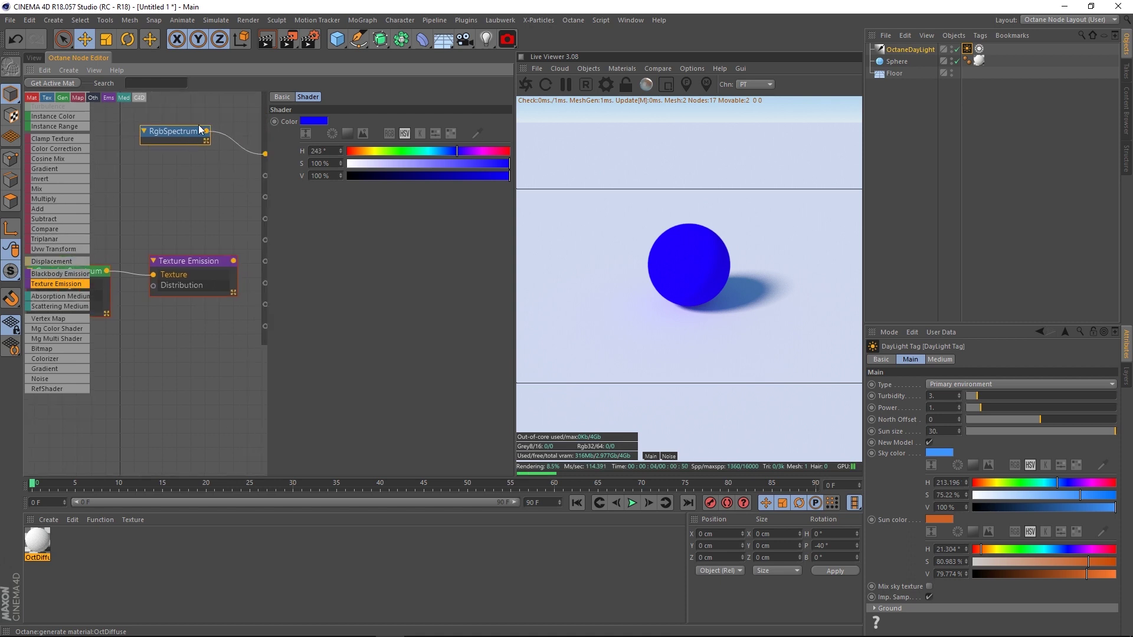
mouse_move(206, 131)
mouse_down()
mouse_move(59, 320)
mouse_move(153, 275)
mouse_up()
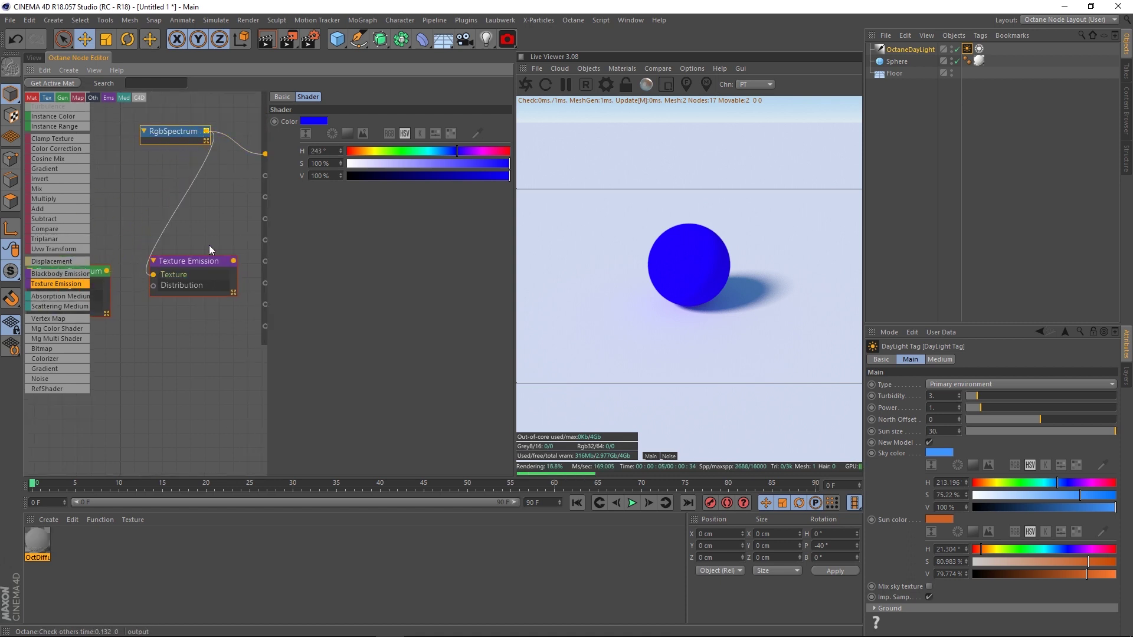
Step: Wire RgbSpectrum into Texture Emission's texture and Texture Emission into the material's Emission
middle_drag(233, 248, 201, 251)
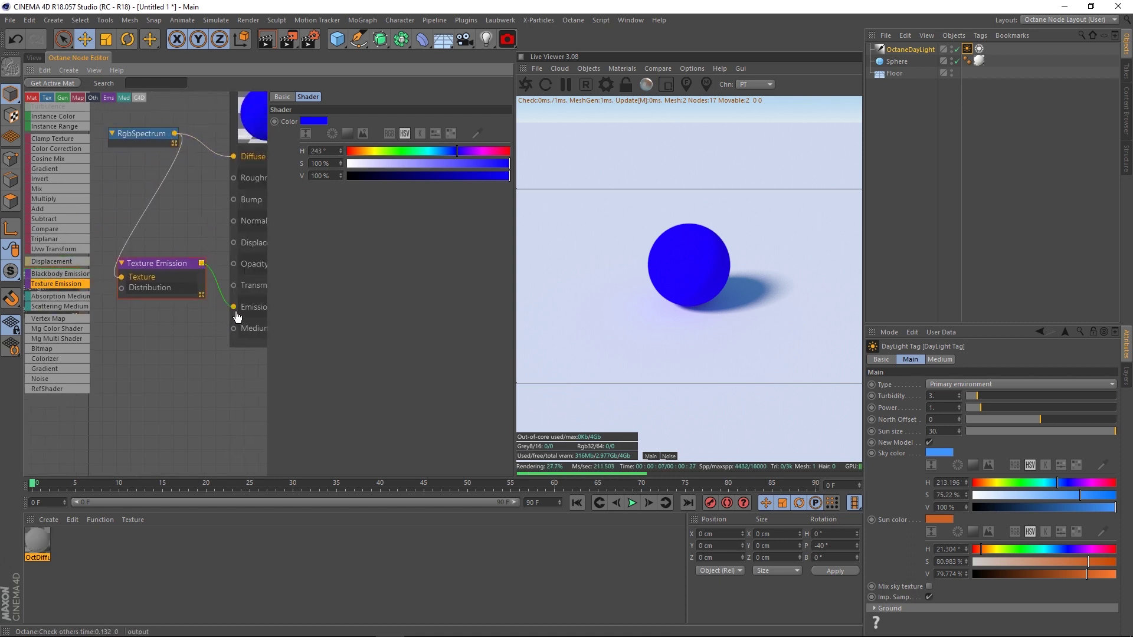
drag(201, 264, 233, 308)
middle_drag(180, 237, 154, 243)
scroll(153, 245, down, 1)
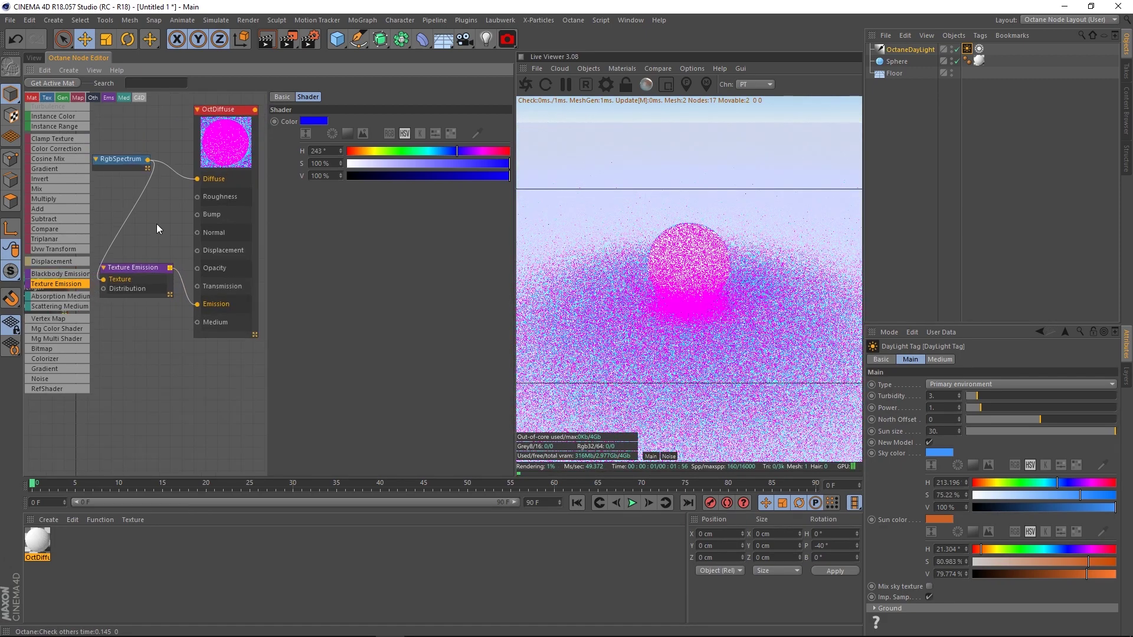
scroll(157, 207, down, 1)
Step: Set the RgbSpectrum hue back to 0° red and check the Texture Emission settings
drag(133, 167, 95, 188)
middle_drag(143, 207, 221, 202)
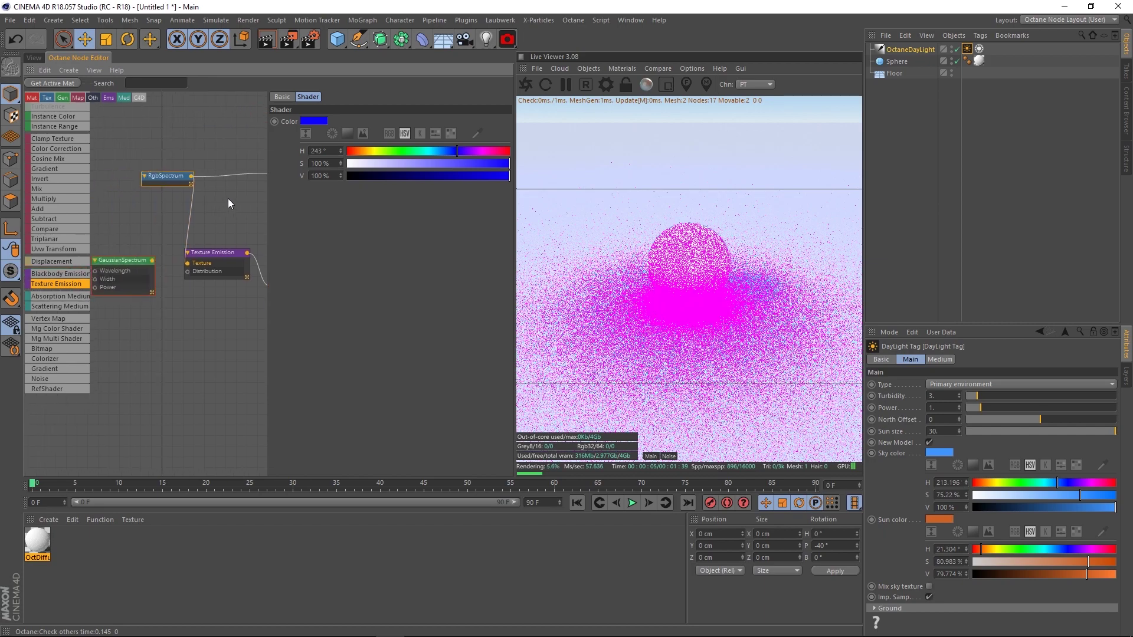
drag(449, 154, 303, 153)
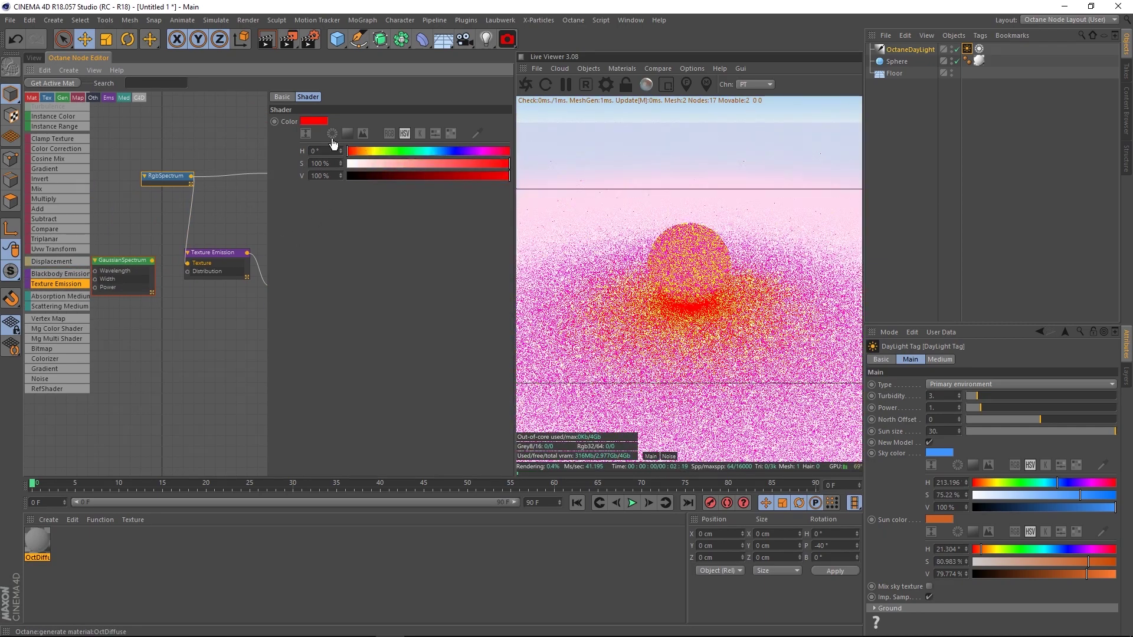
click(214, 259)
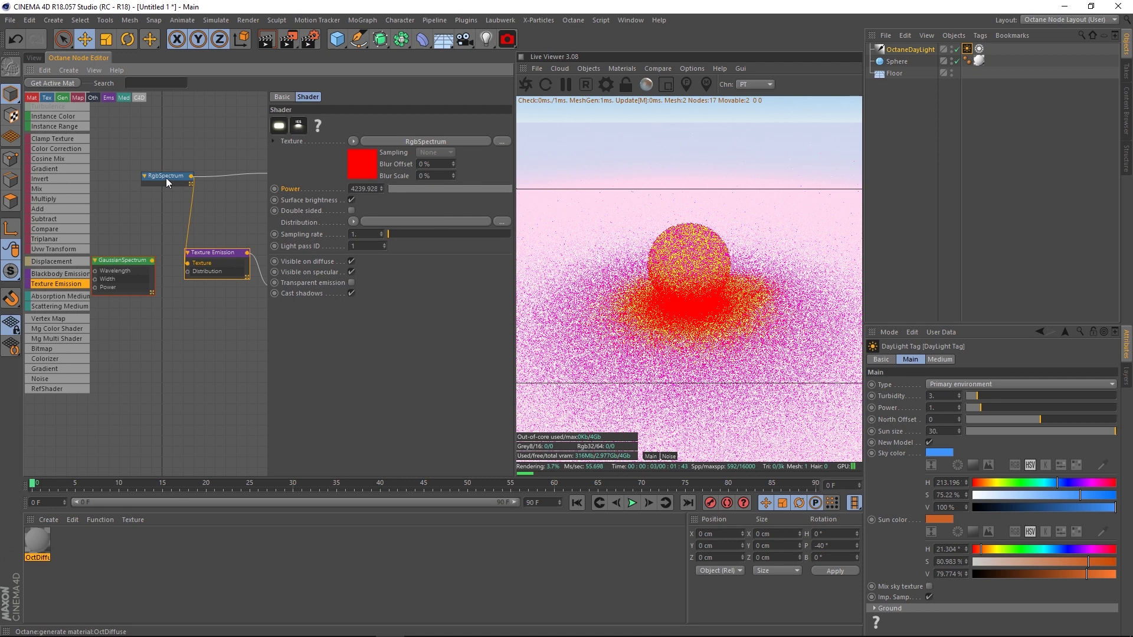
drag(167, 179, 146, 166)
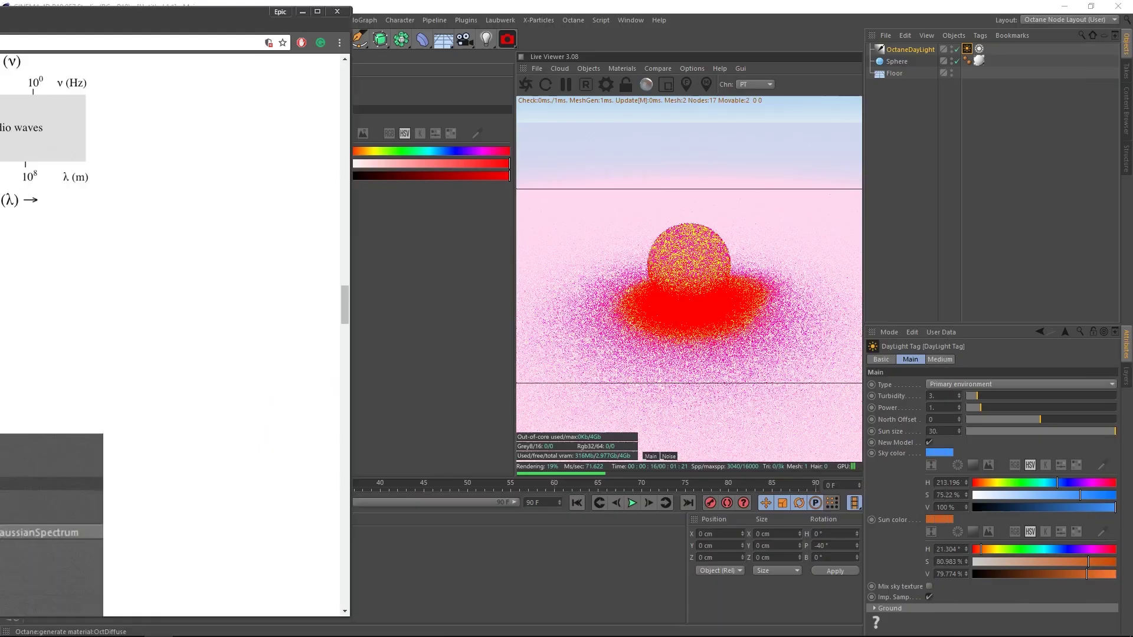
Step: Rearrange the RgbSpectrum and GaussianSpectrum nodes, bringing up GaussianSpectrum's wavelength settings
middle_drag(226, 316, 196, 317)
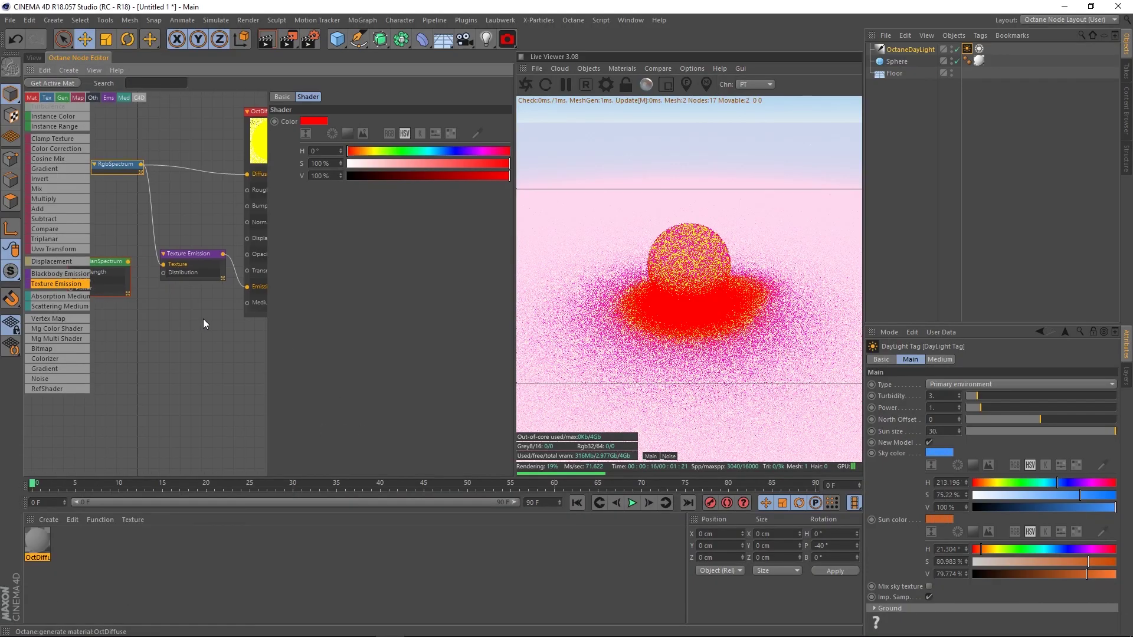
drag(118, 168, 117, 130)
drag(110, 261, 160, 179)
click(161, 179)
drag(199, 257, 206, 260)
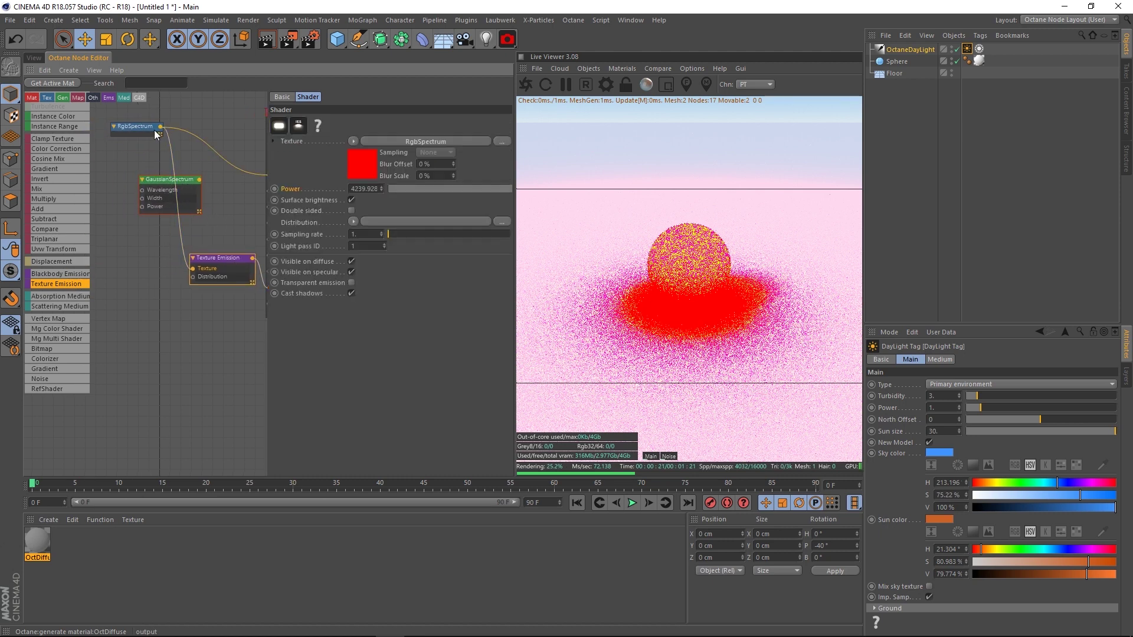
drag(154, 130, 128, 126)
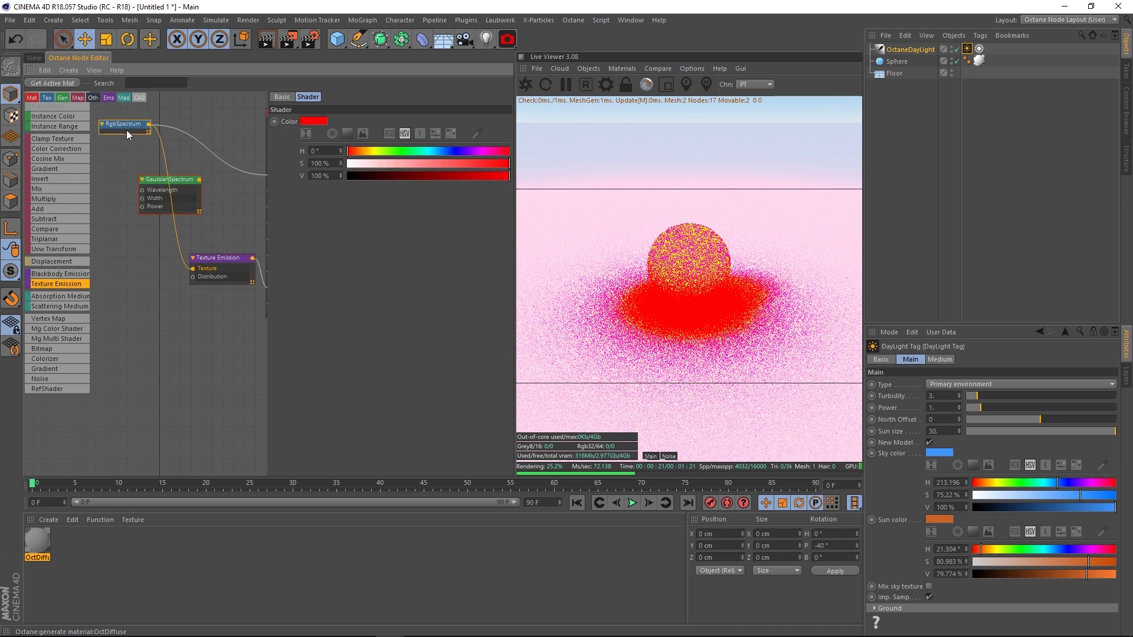
mouse_move(120, 126)
mouse_down()
mouse_move(166, 131)
mouse_move(132, 115)
mouse_up()
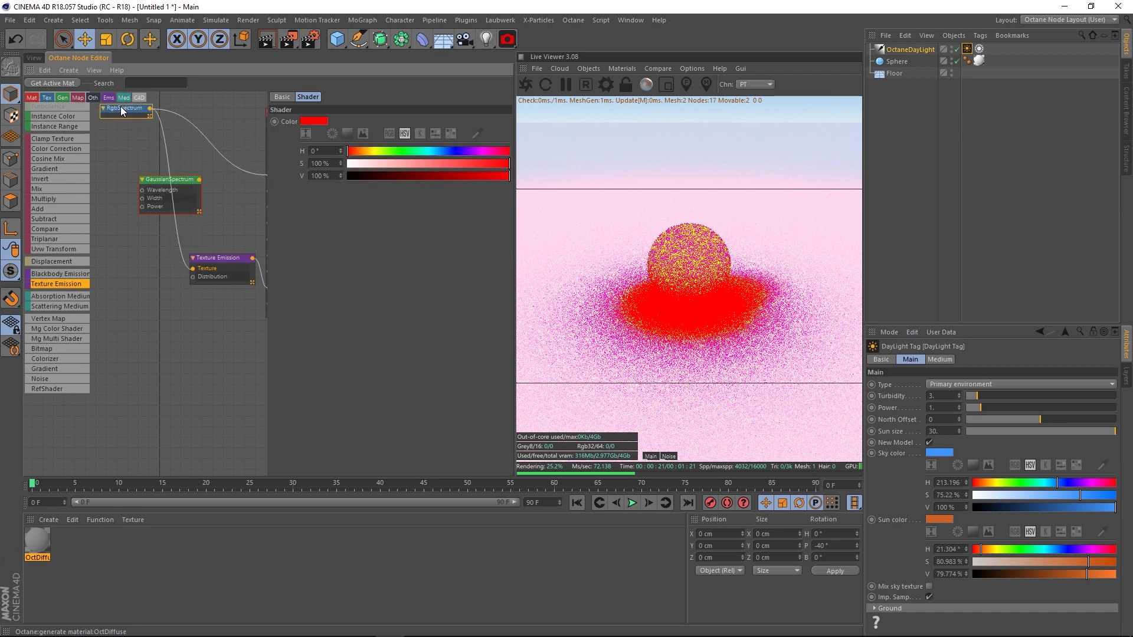
mouse_move(142, 181)
mouse_down()
mouse_move(190, 151)
mouse_move(134, 256)
mouse_up()
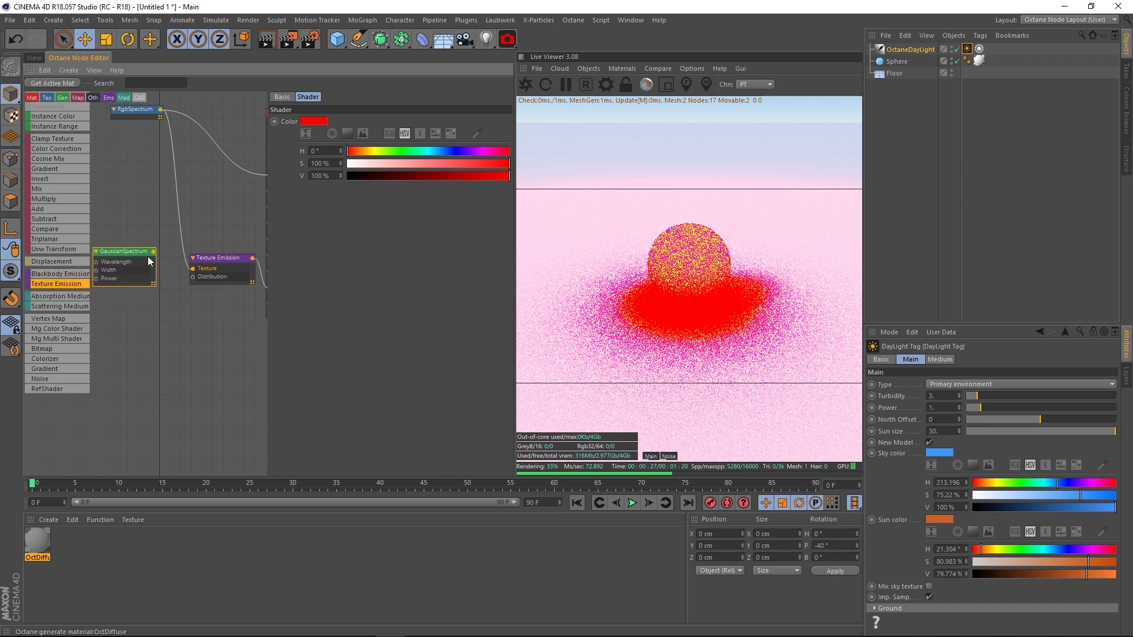
Step: Connect GaussianSpectrum (wavelength 0.695) to Texture Emission's texture input, replacing RgbSpectrum
drag(216, 259, 189, 264)
click(186, 307)
middle_drag(151, 334, 174, 326)
drag(144, 243, 131, 260)
middle_drag(205, 310, 199, 323)
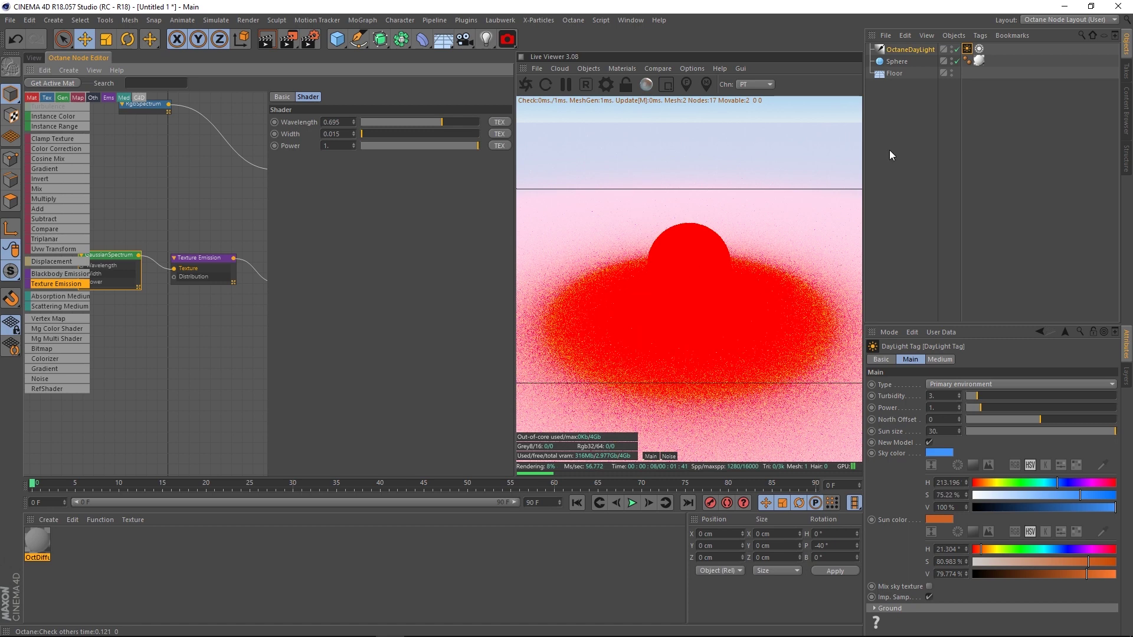
click(959, 51)
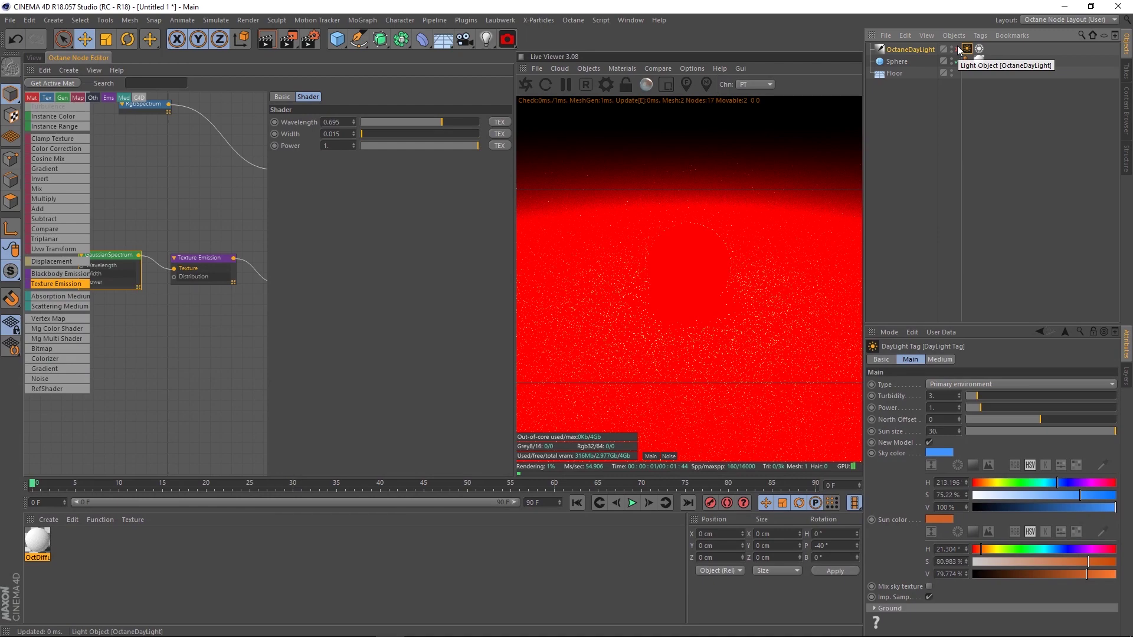
click(955, 49)
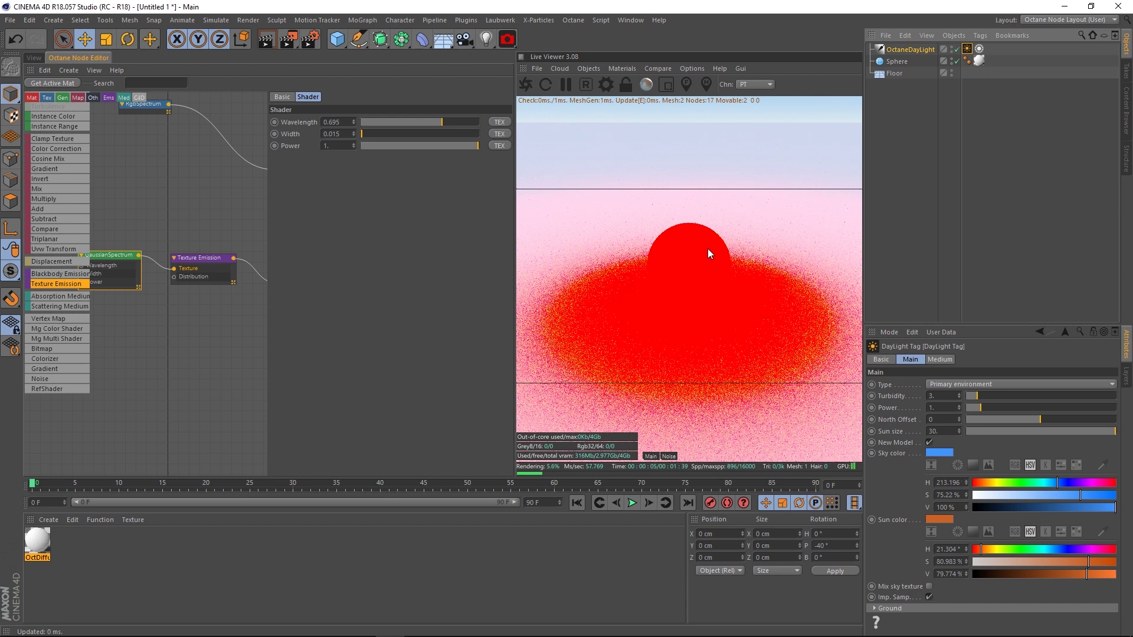
scroll(215, 229, down, 2)
scroll(197, 247, down, 2)
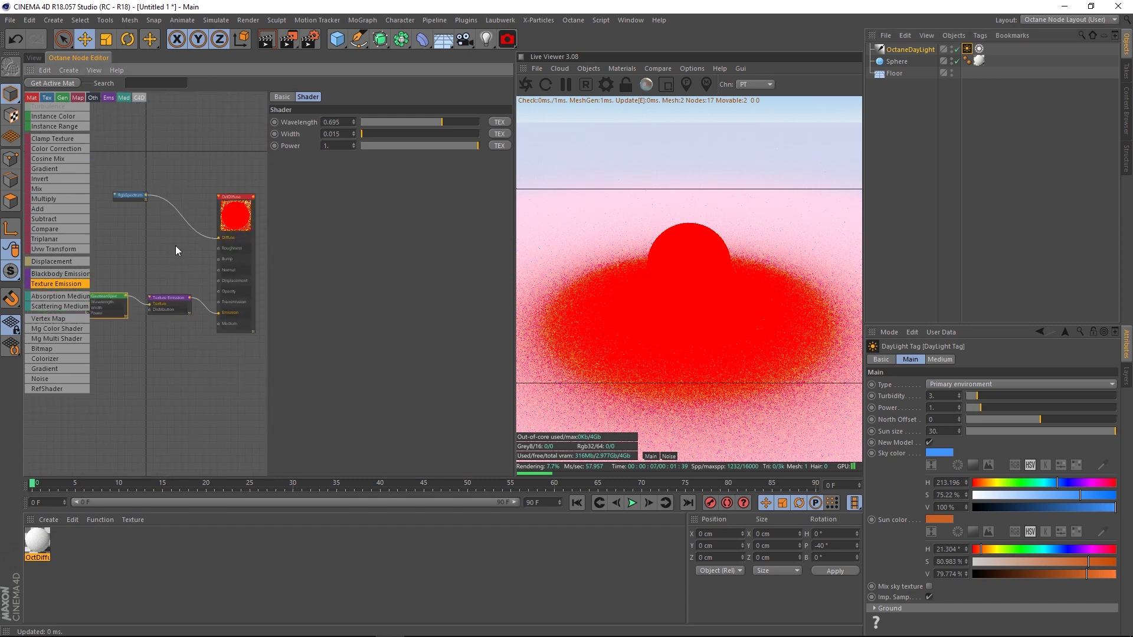
scroll(175, 246, up, 2)
scroll(187, 243, up, 2)
scroll(150, 261, up, 2)
mouse_move(131, 277)
middle_down()
mouse_move(181, 225)
mouse_move(158, 260)
middle_up()
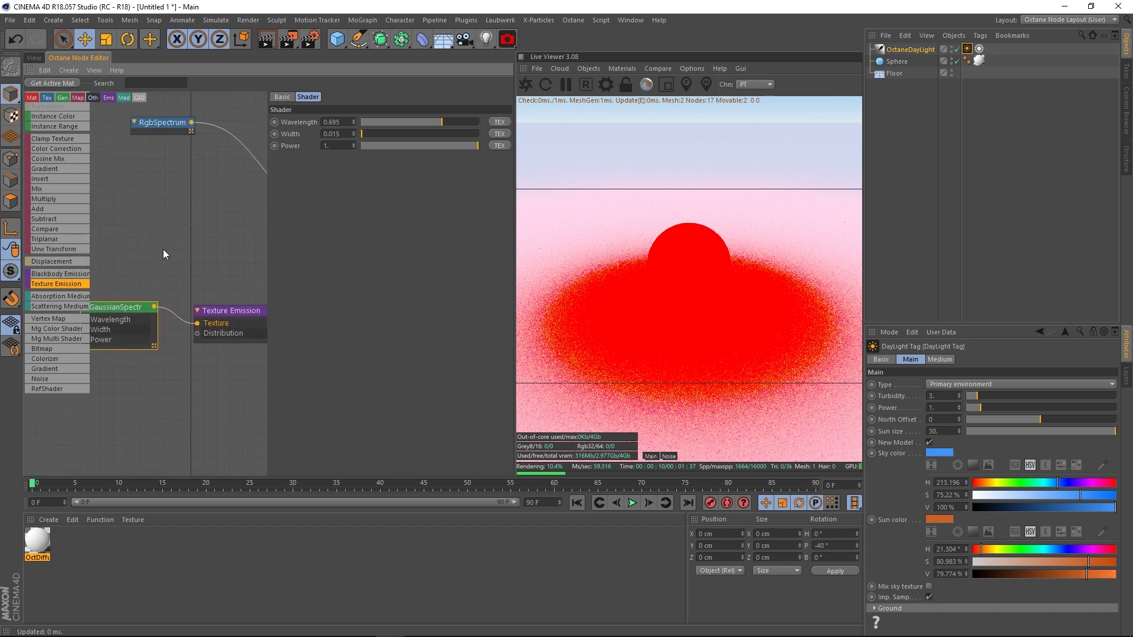